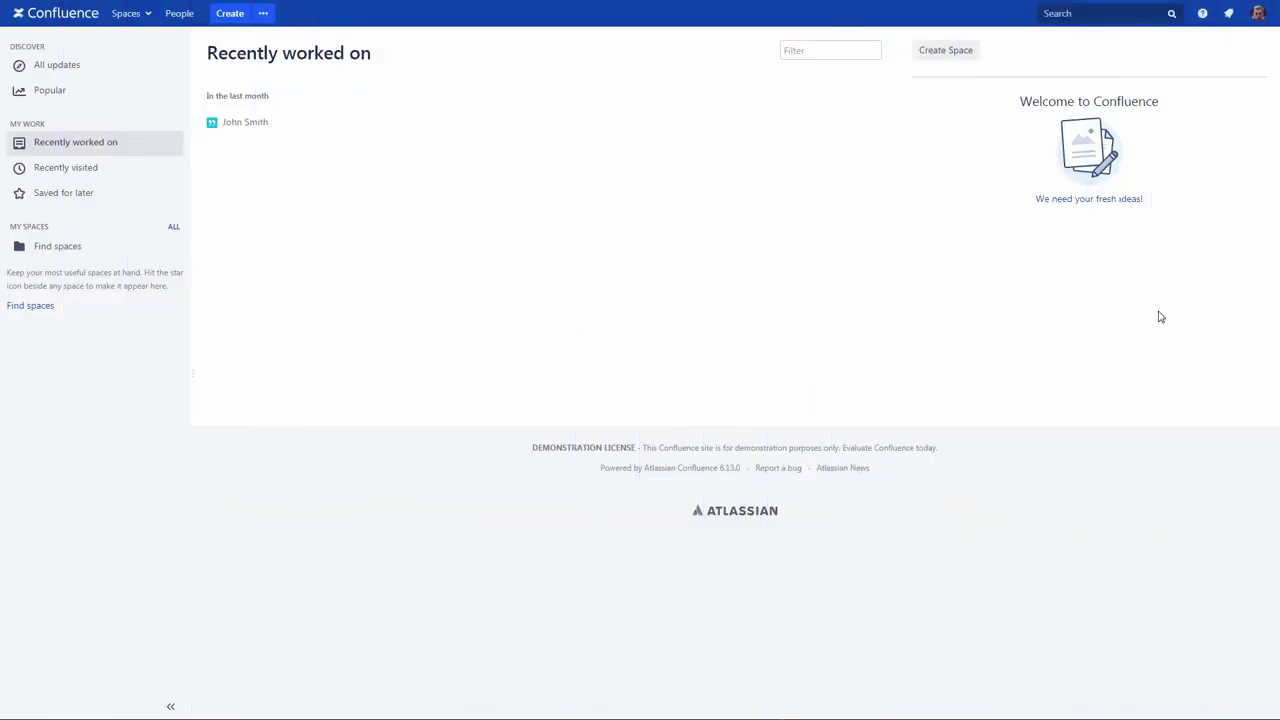
Step: Create a personal space from the avatar menu's Add personal space option
click(1257, 18)
click(1245, 41)
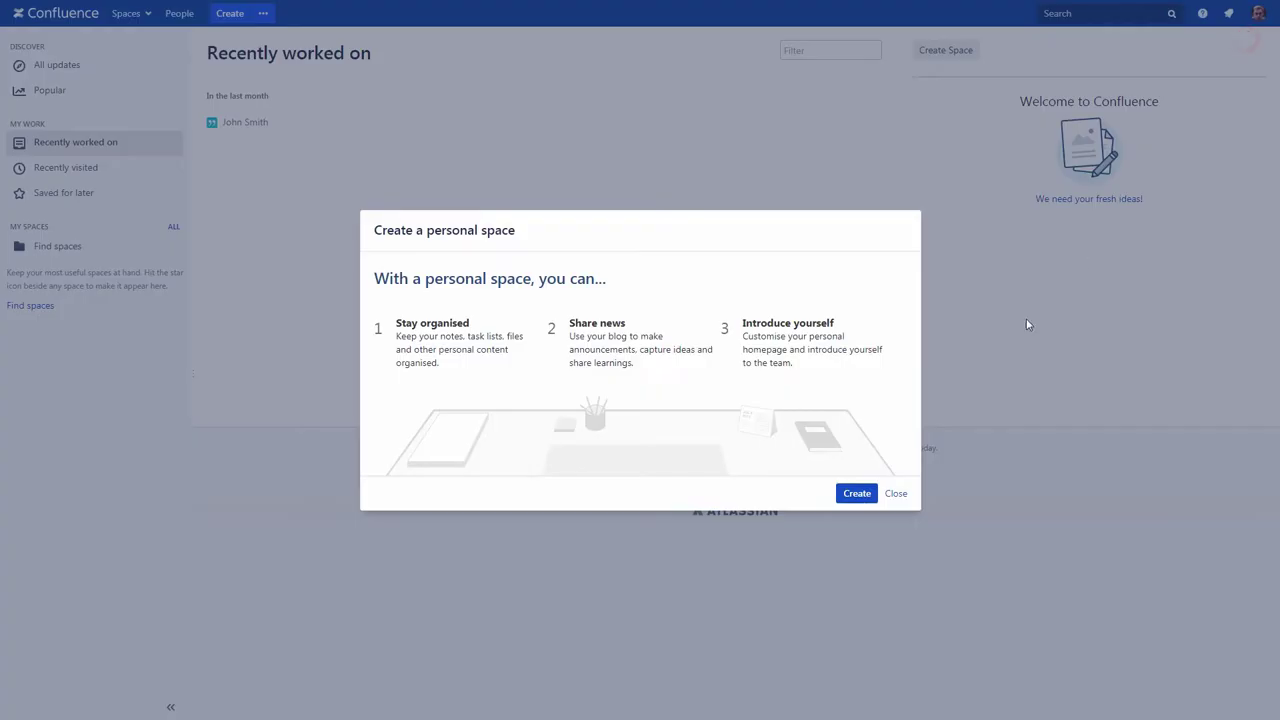
click(854, 497)
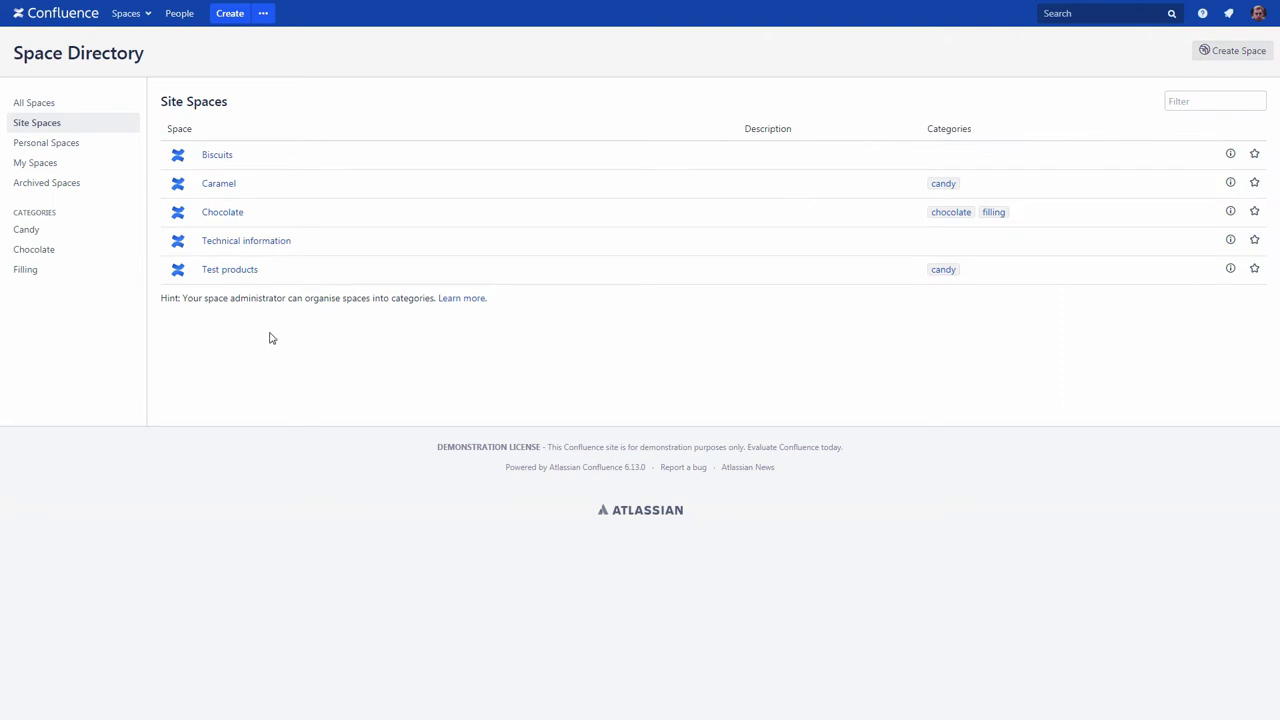
Step: Filter the space directory to personal spaces, then go to your personal space home page
click(68, 145)
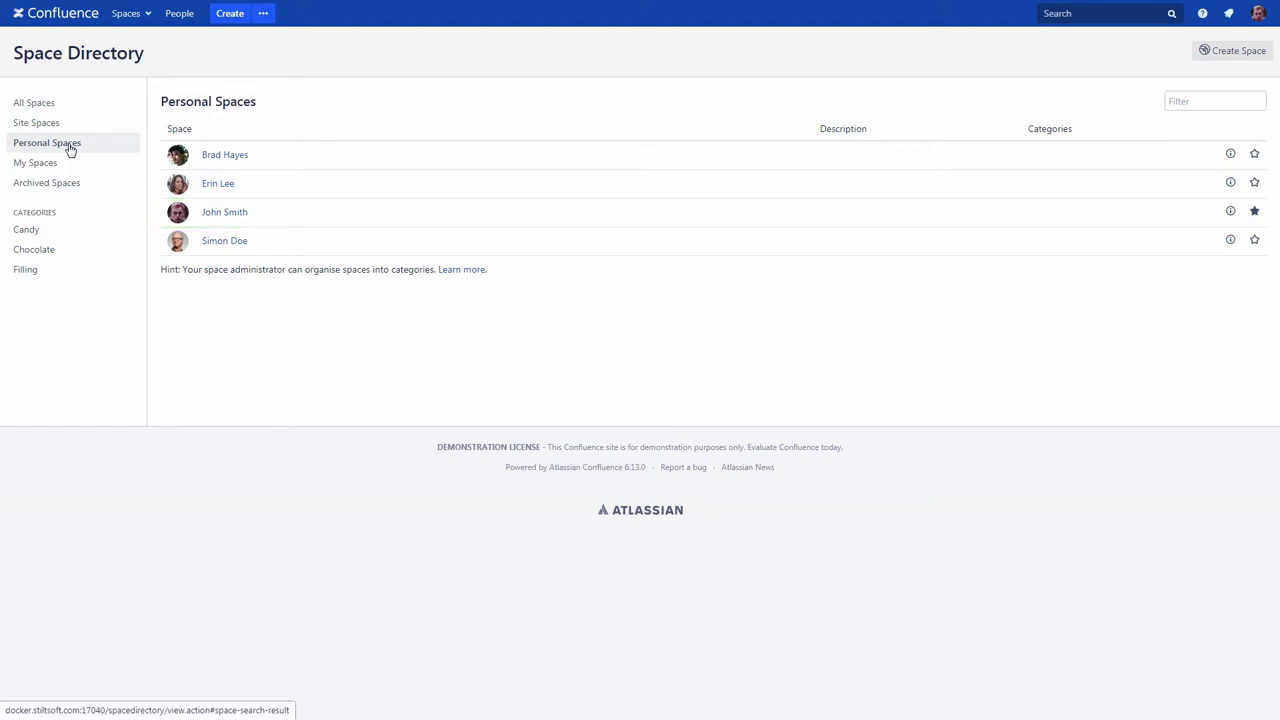
click(1257, 14)
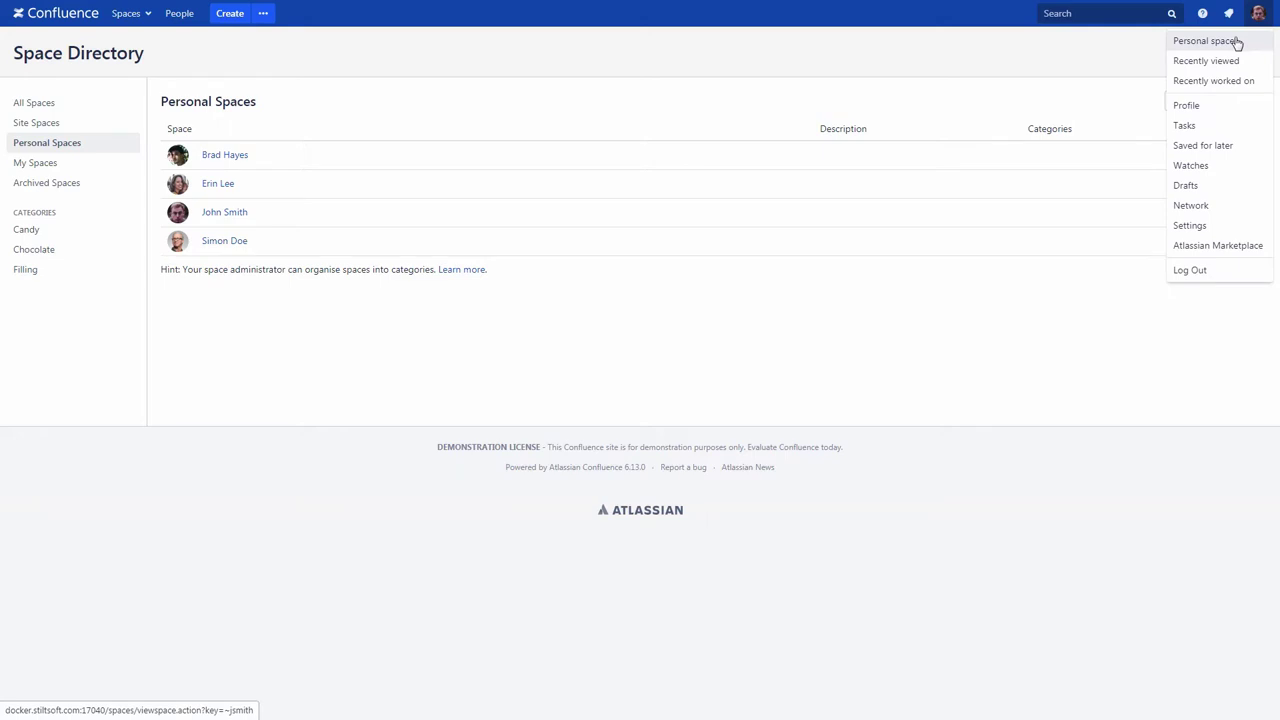
click(1237, 43)
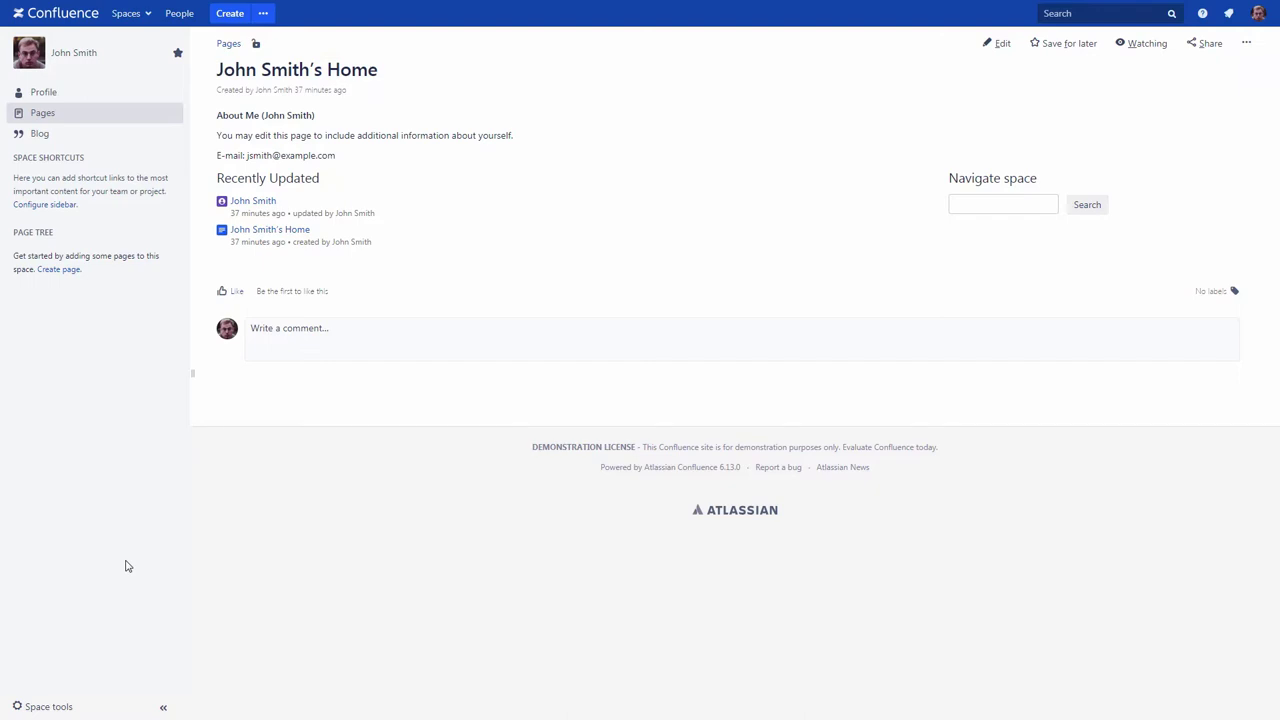
Step: Check the space permissions, then remove Profile from the sidebar and show Child pages instead of the page tree
click(42, 707)
click(52, 585)
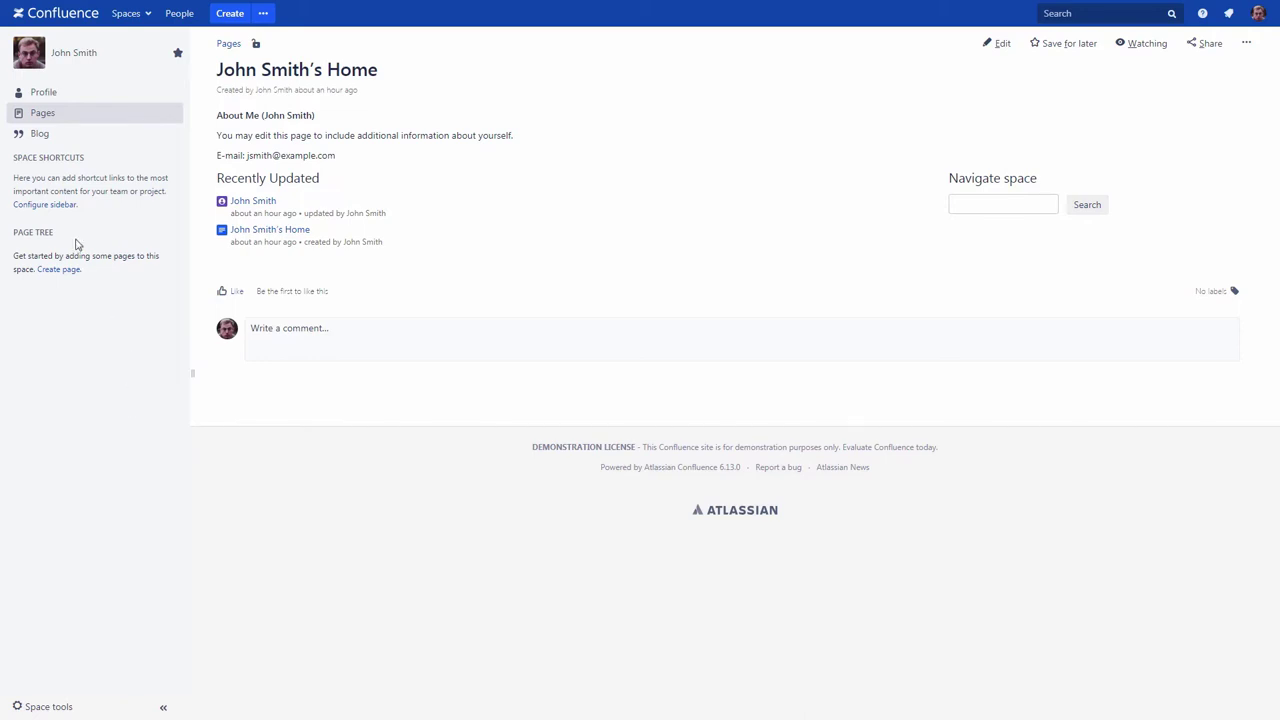
click(64, 205)
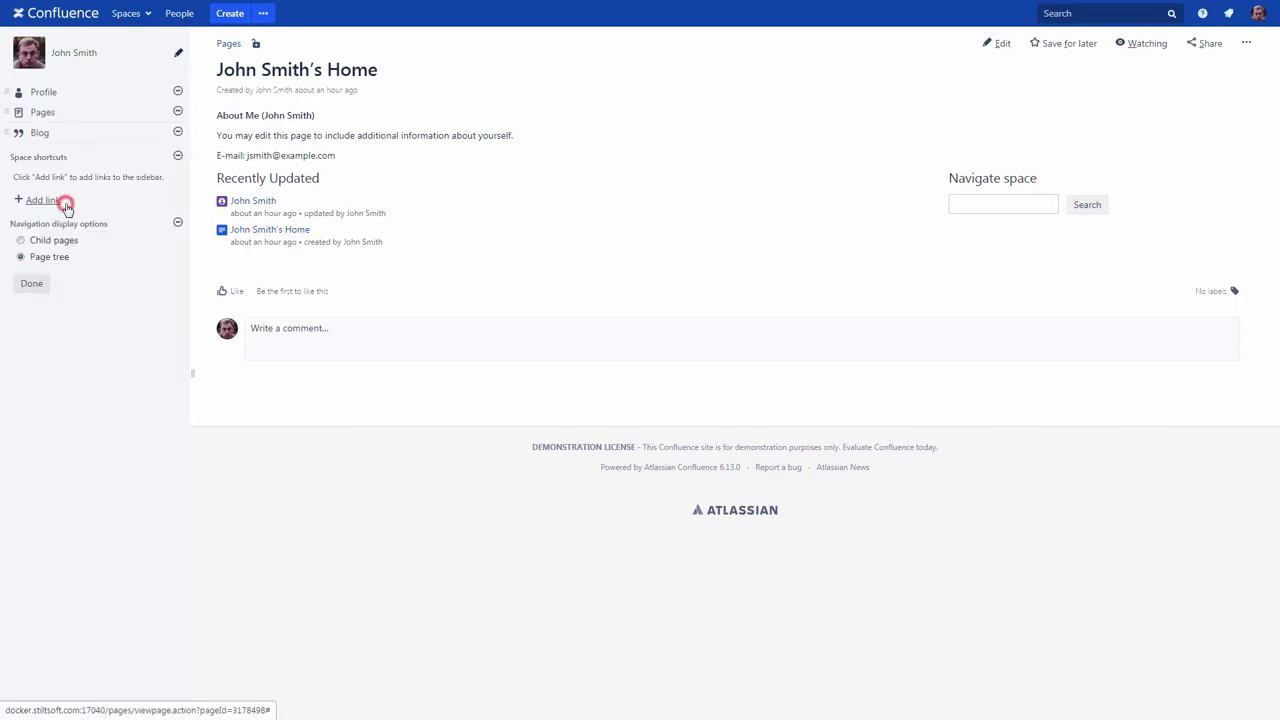
click(177, 93)
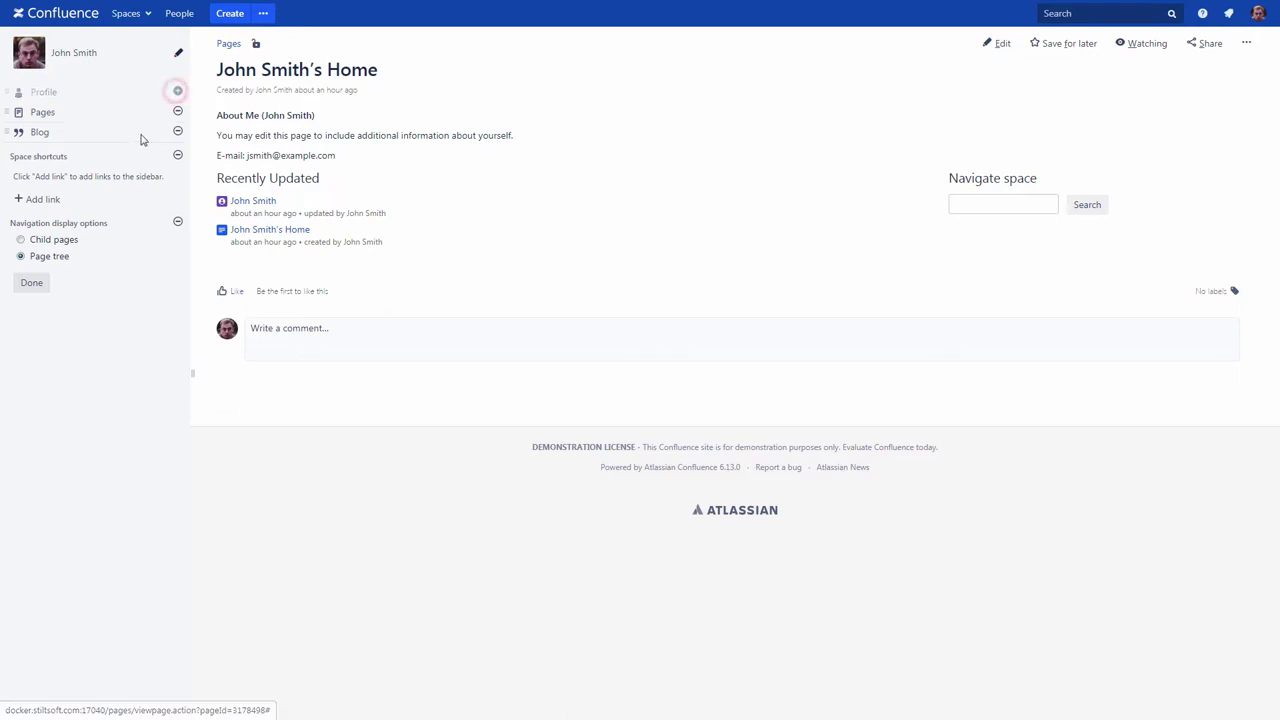
click(20, 241)
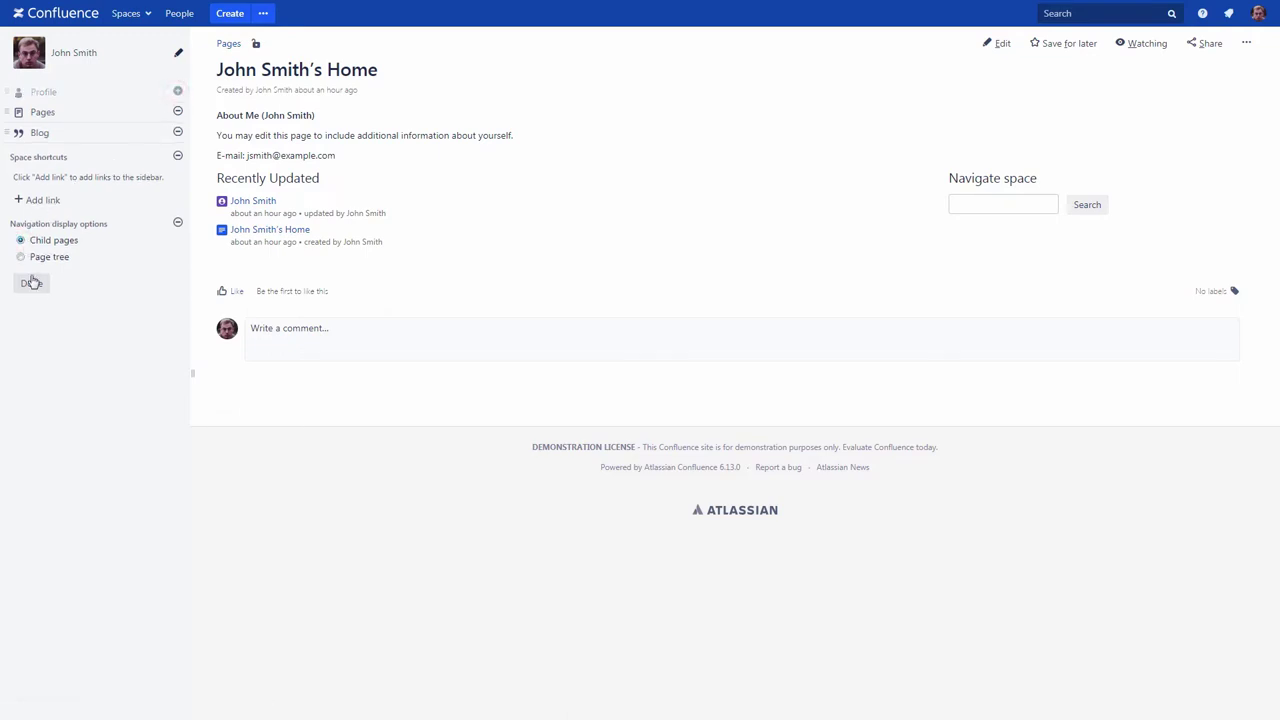
click(32, 286)
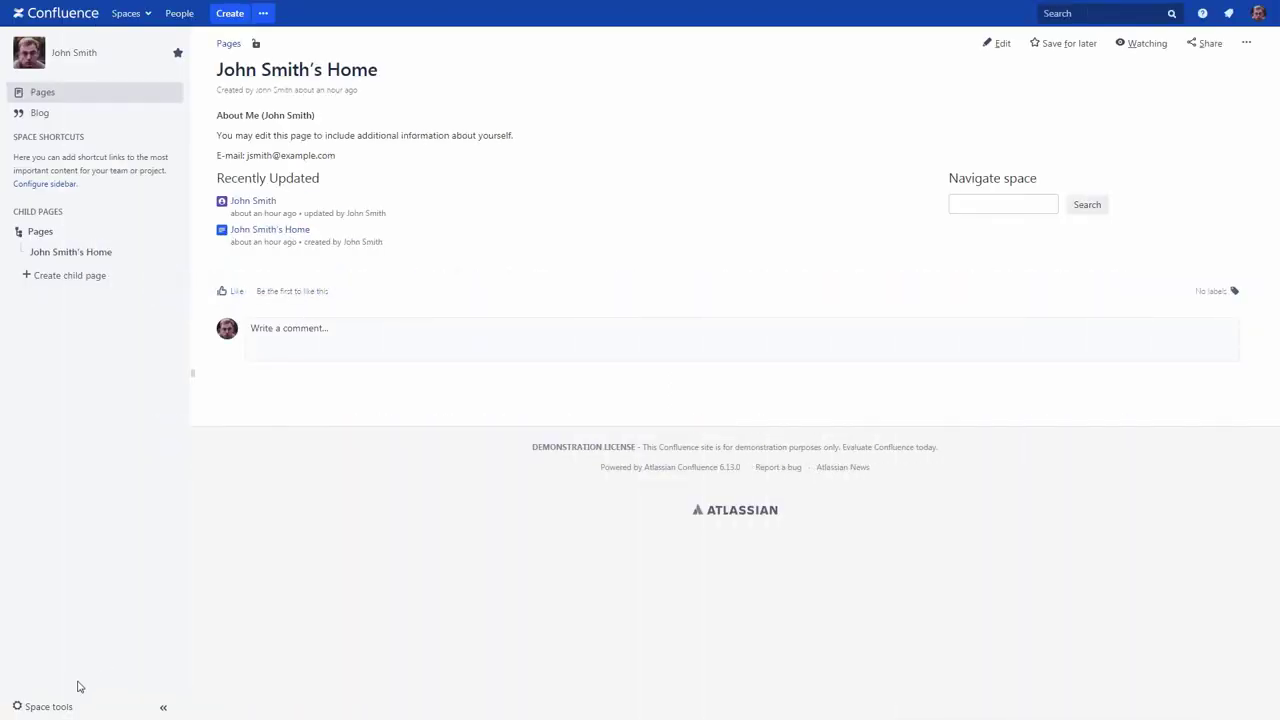
Step: Review the space Overview and the Current/Archived options in Edit Space Details without saving
click(58, 706)
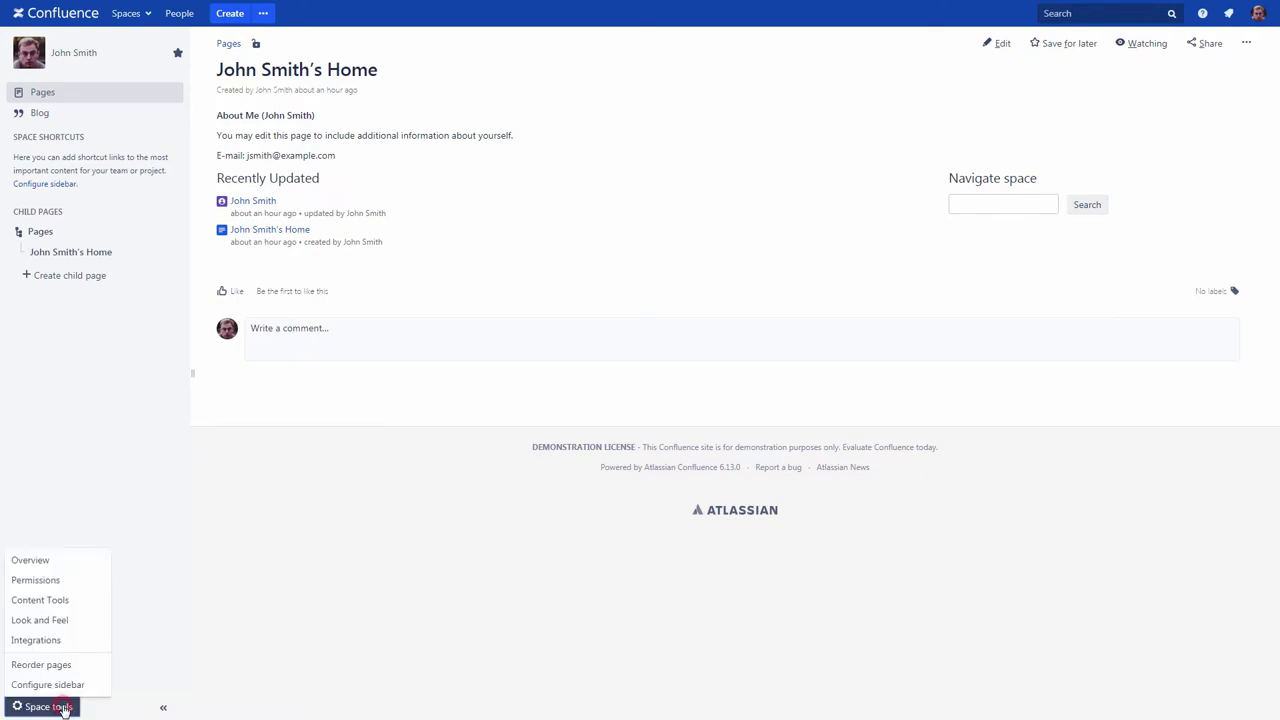
click(38, 563)
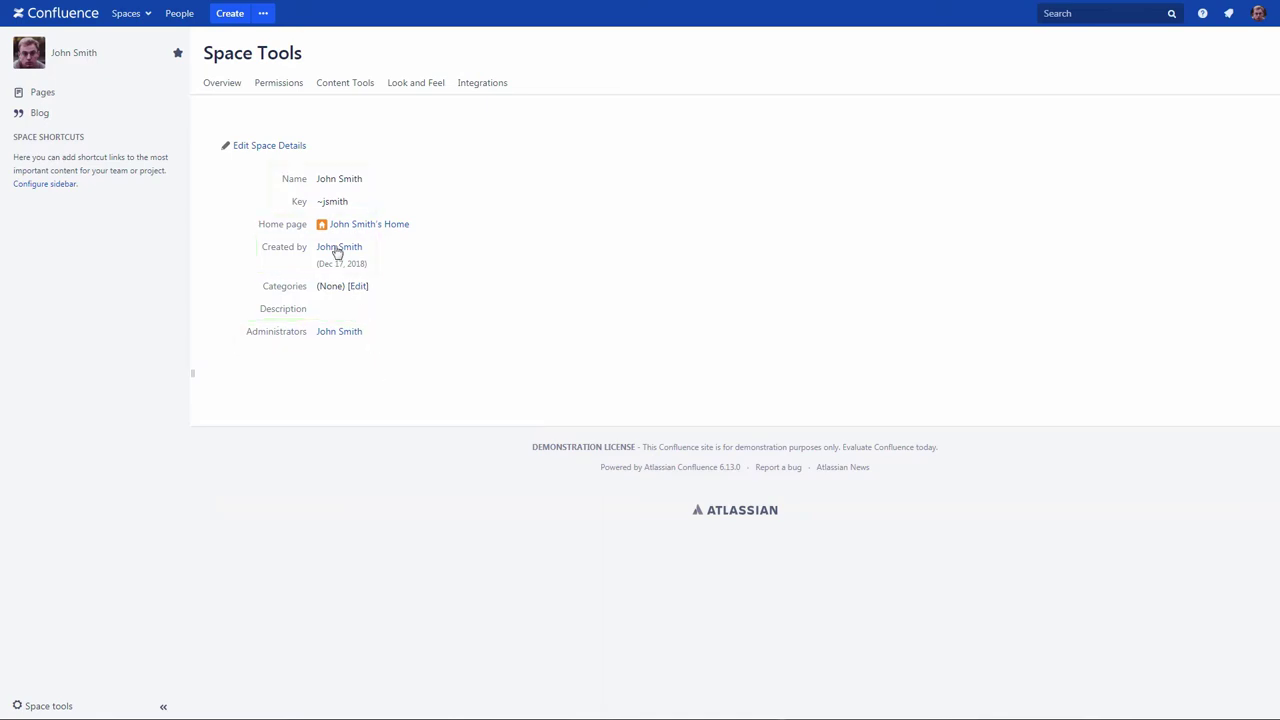
click(290, 147)
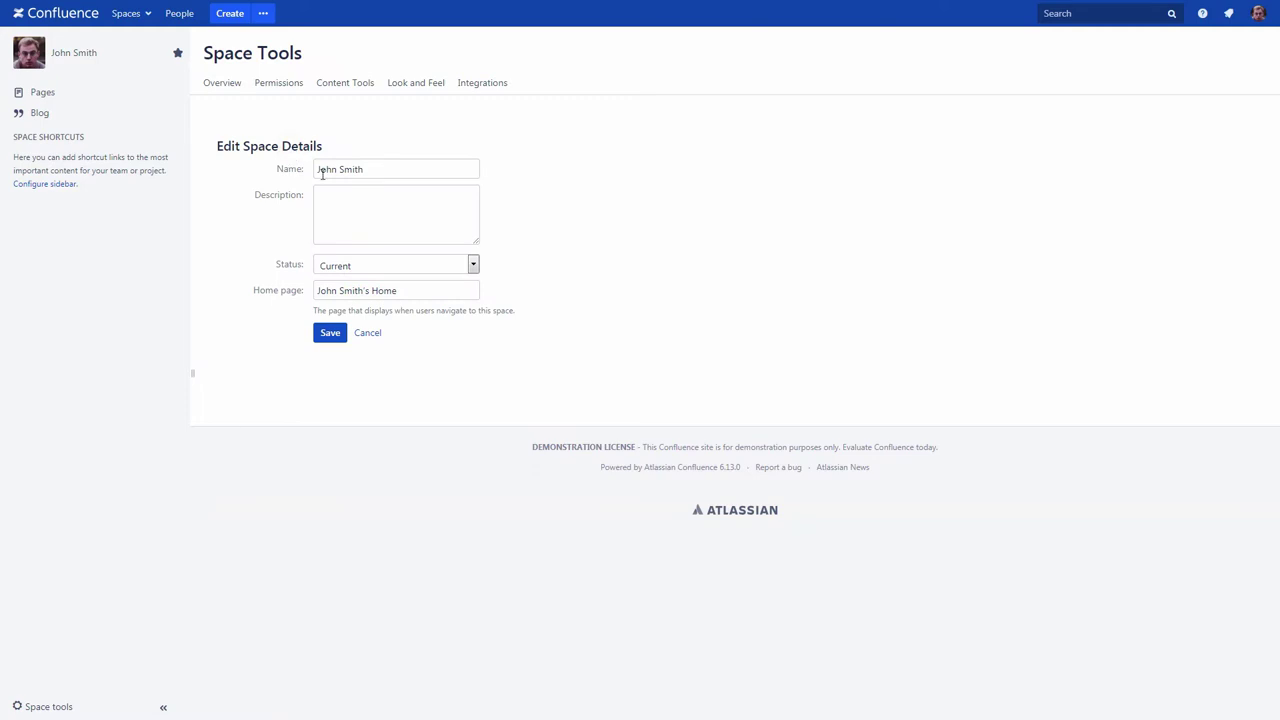
click(472, 265)
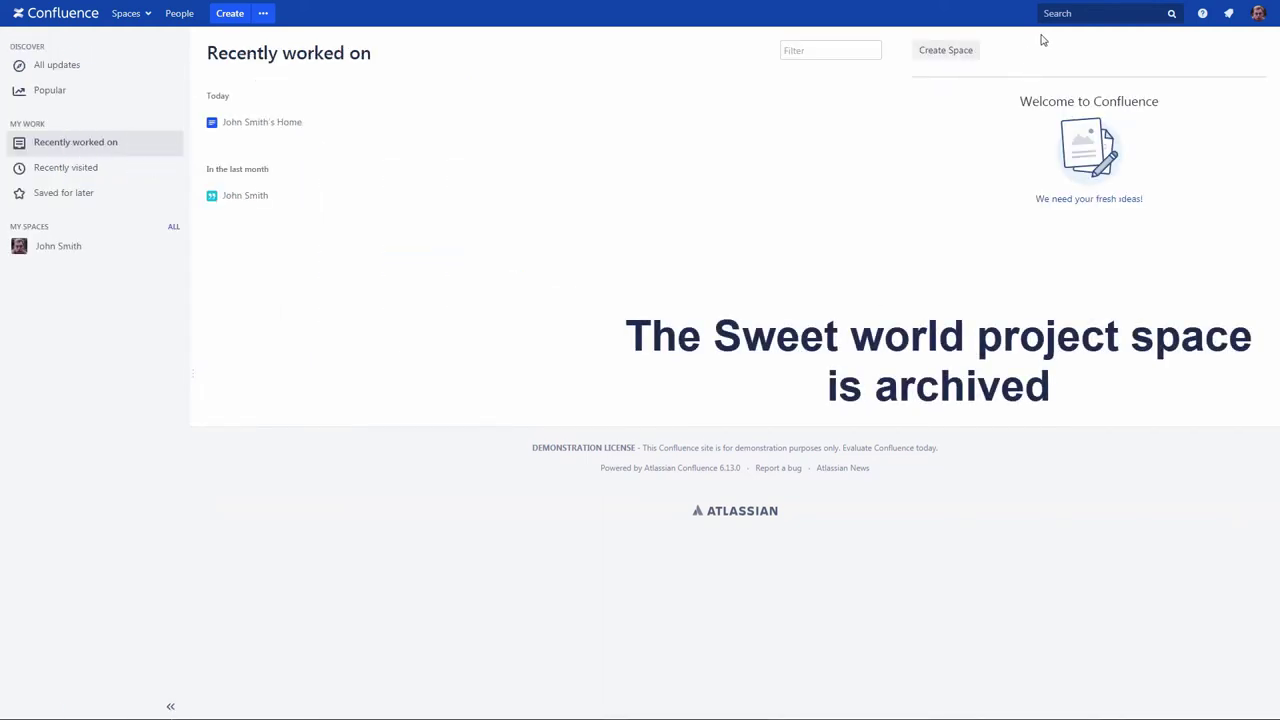
Step: Search for 'sweet' including archived spaces, then list the Archived Spaces in the space directory
click(1050, 14)
text(sweet)
click(1090, 34)
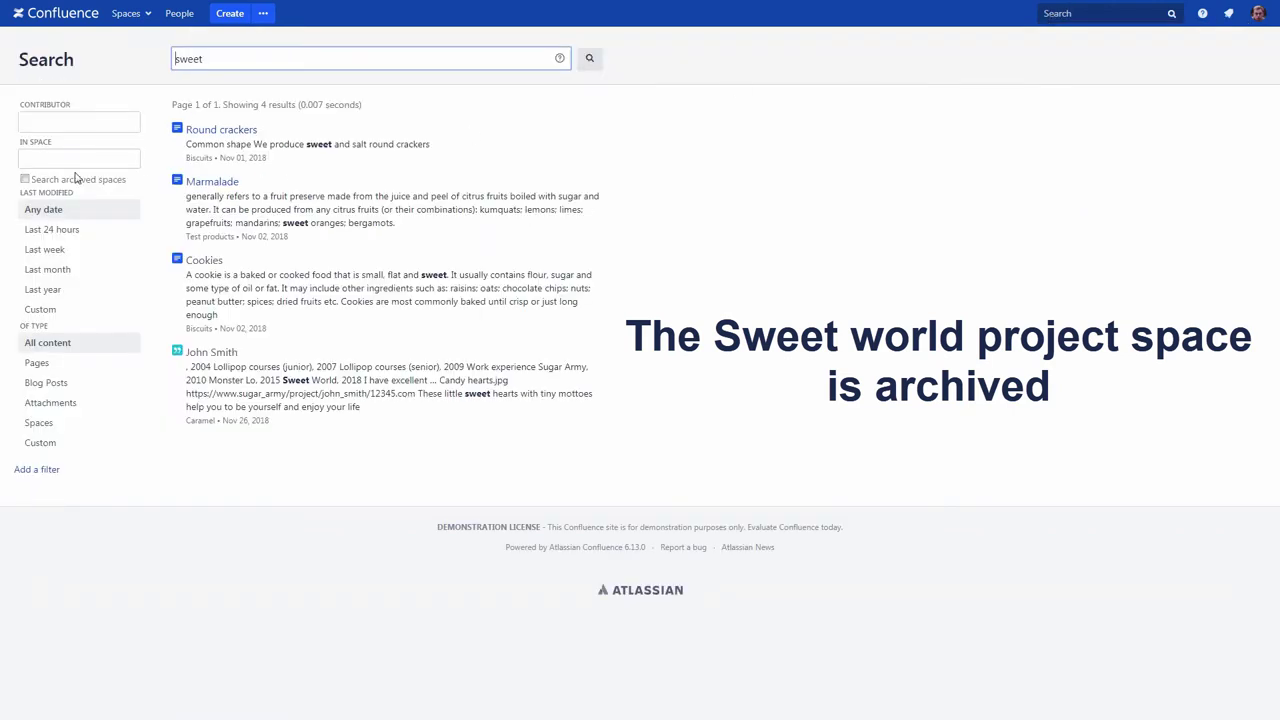
click(25, 180)
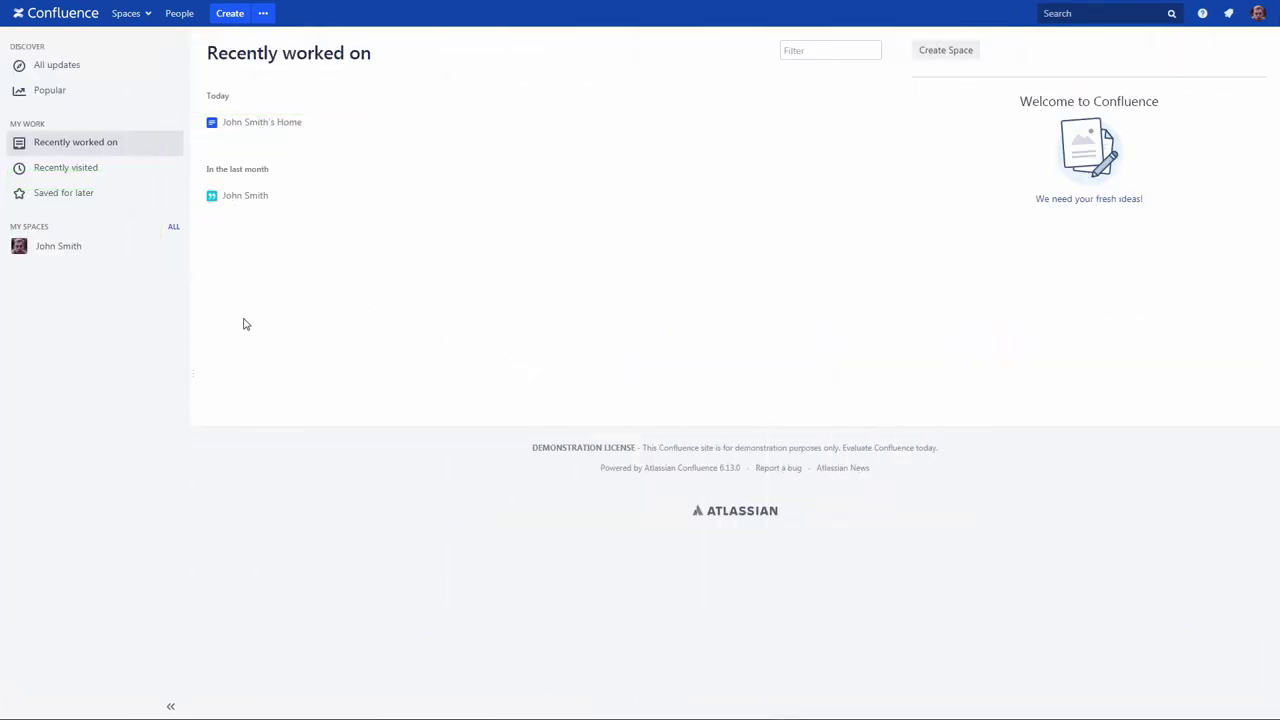
click(145, 14)
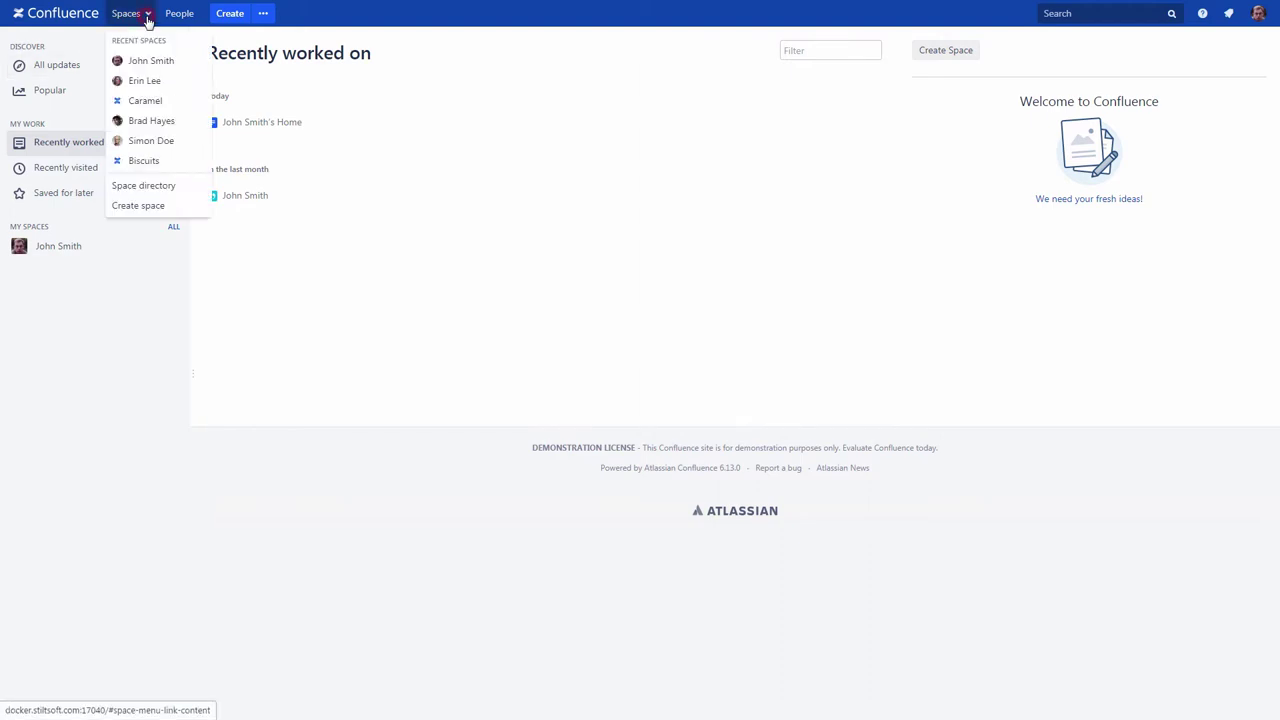
click(140, 186)
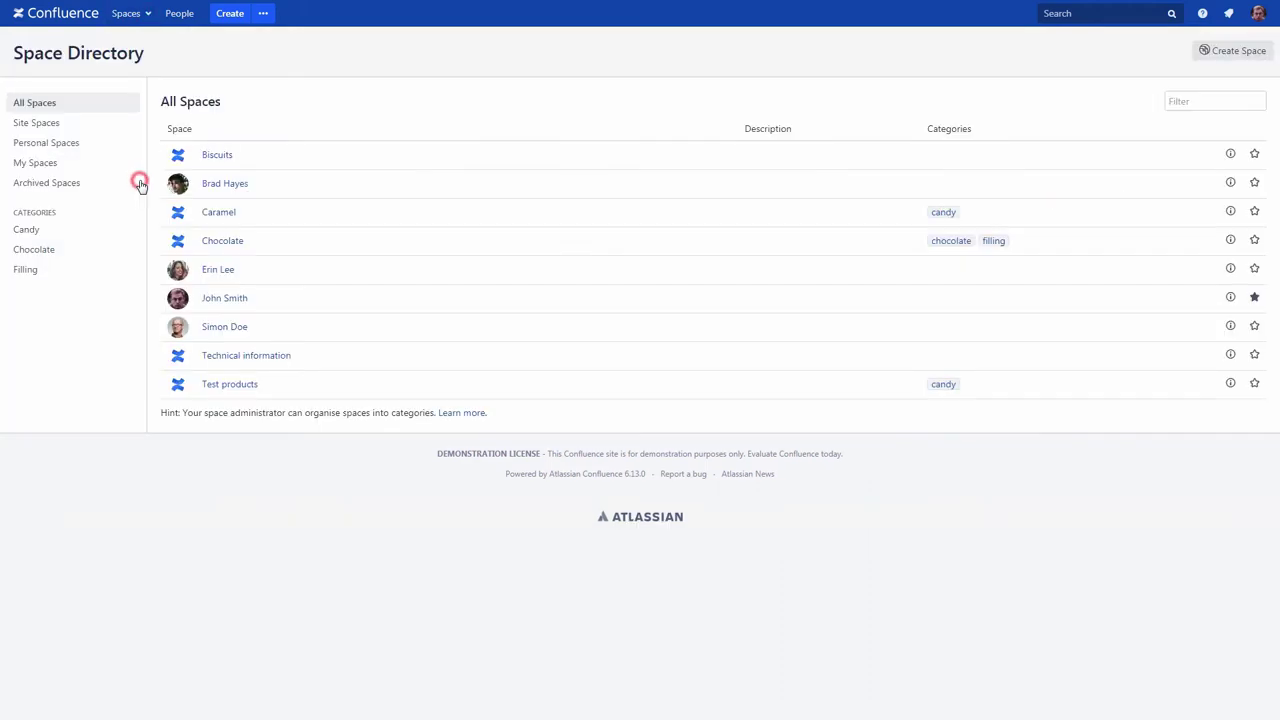
click(59, 184)
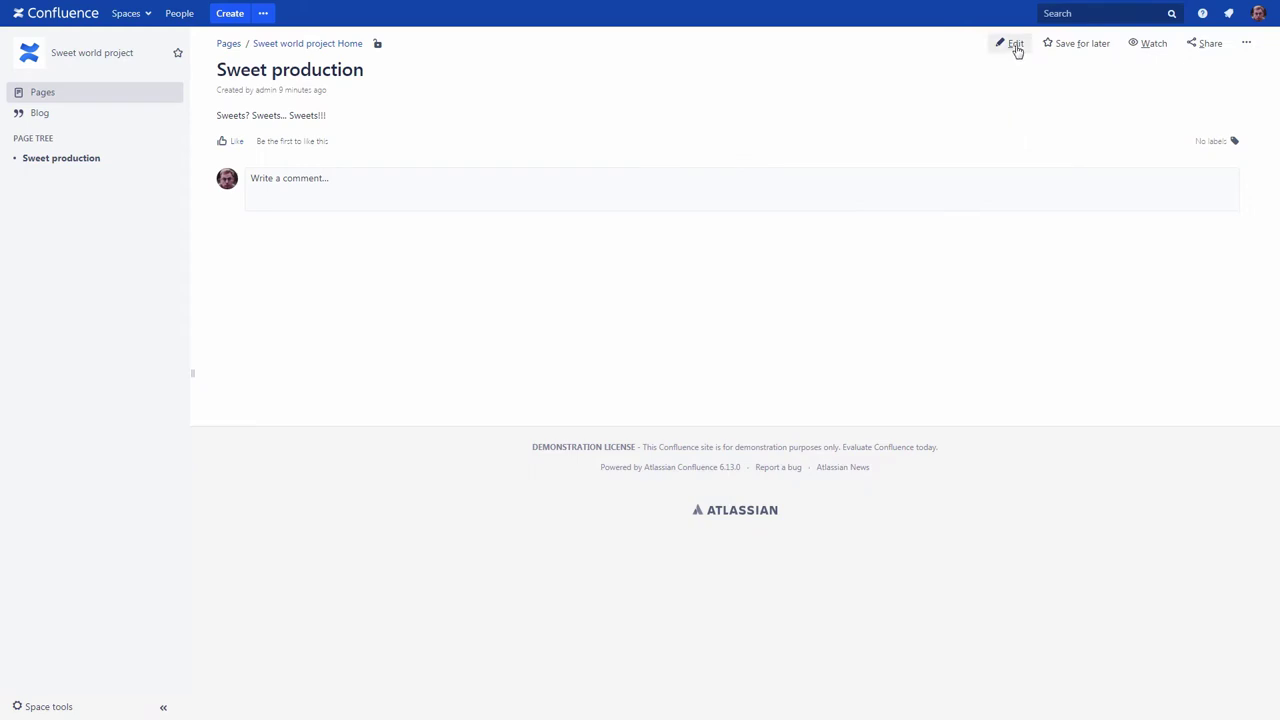
Step: Add the line 'I adore sweets!' above the Sweet production text and publish it
click(1012, 44)
key(Up)
text(I adore sweets!)
click(1172, 707)
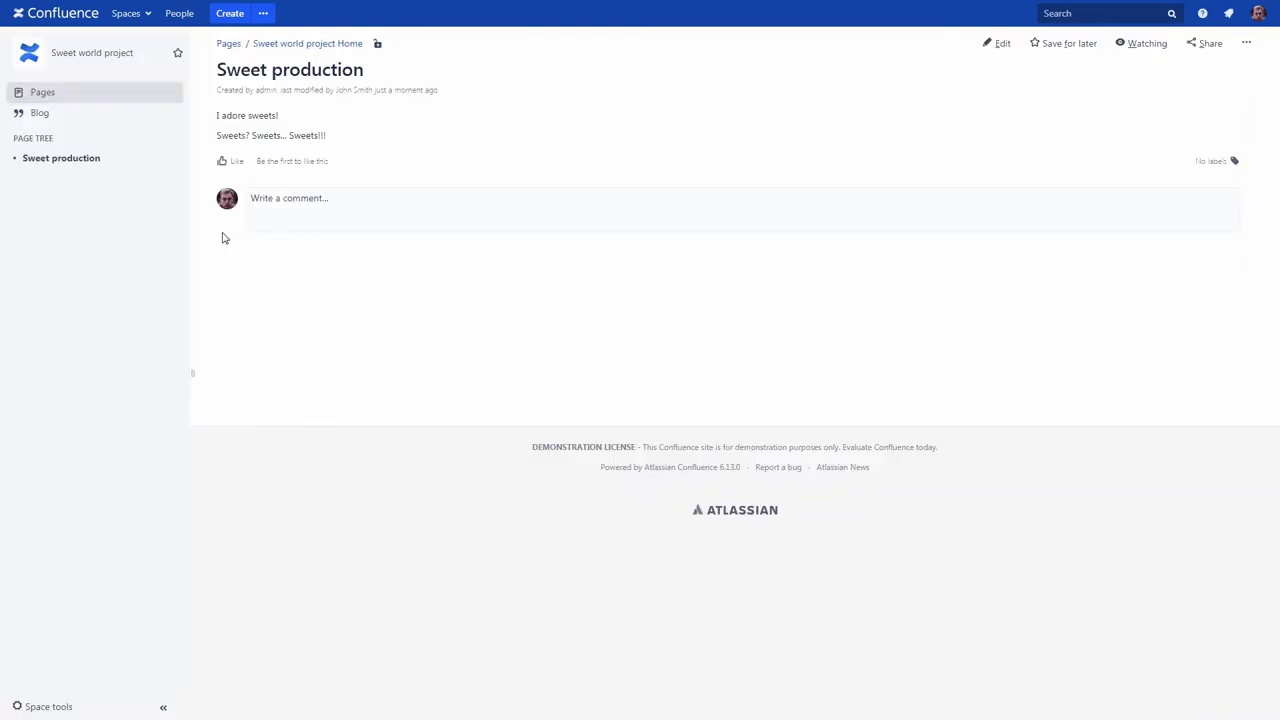
click(44, 14)
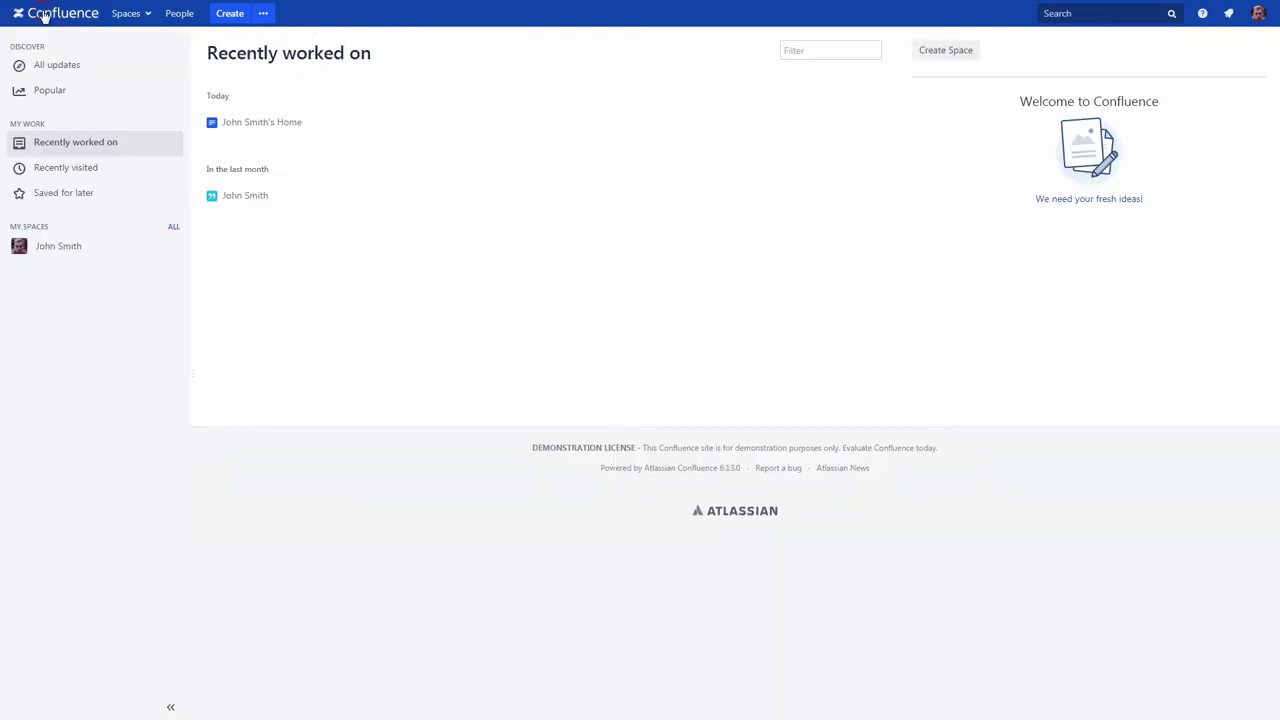
Step: Look over recent updates, then delete the Cotton candies page
click(45, 66)
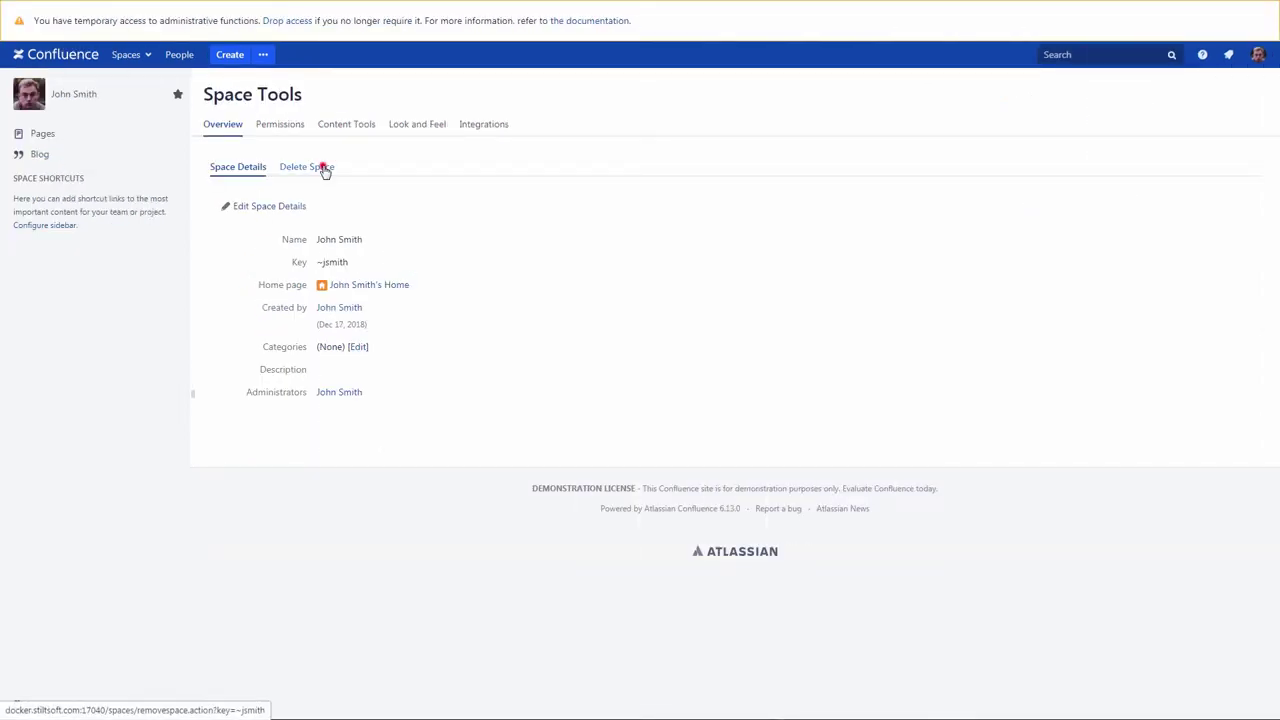
click(322, 167)
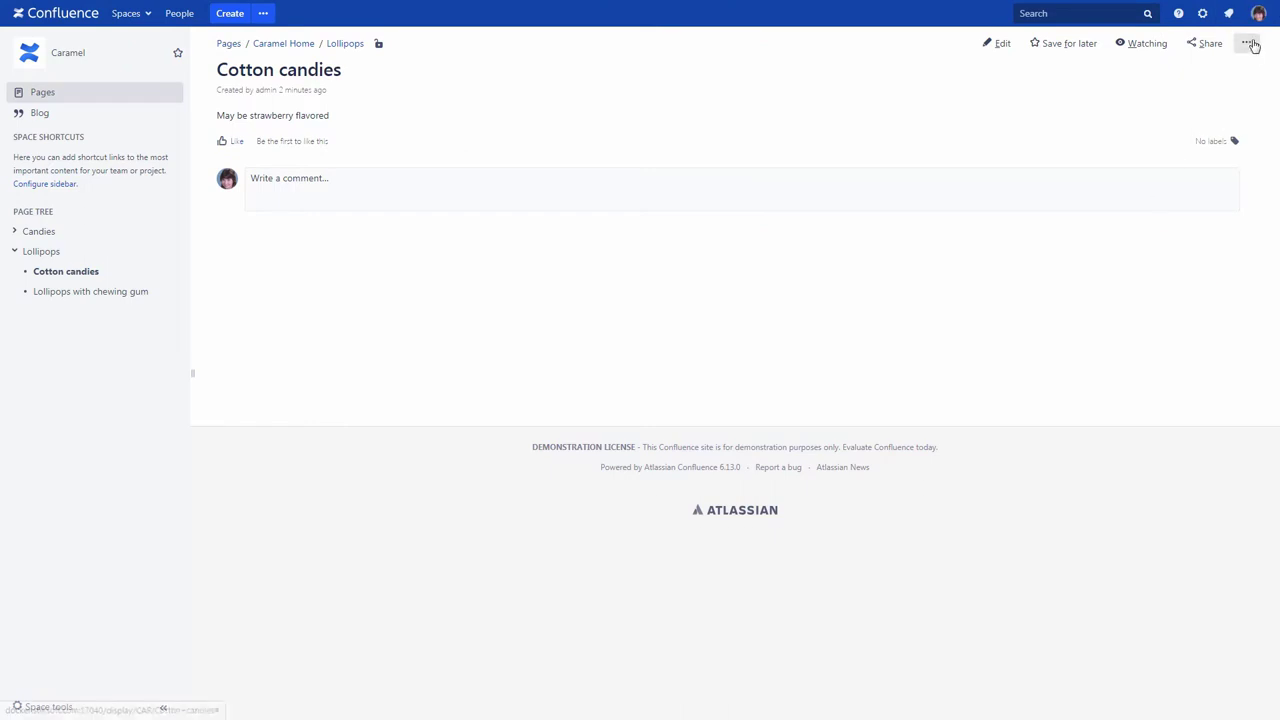
click(1246, 43)
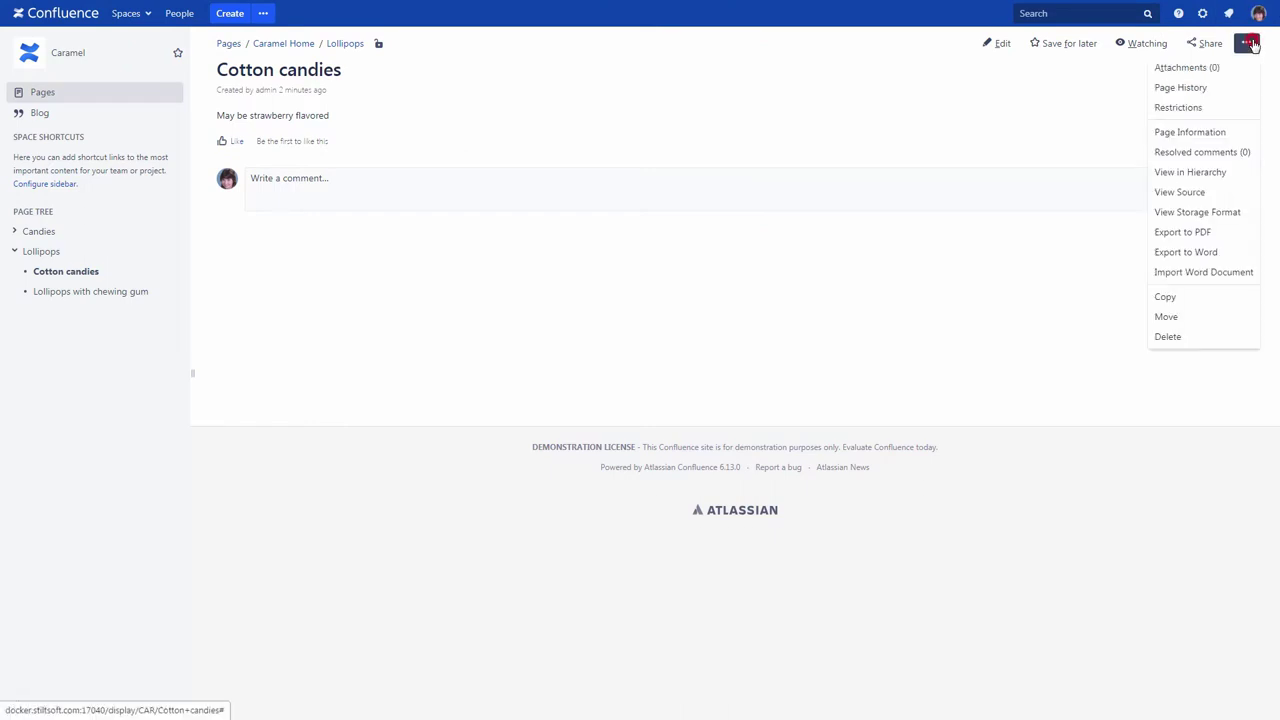
click(1188, 334)
click(766, 251)
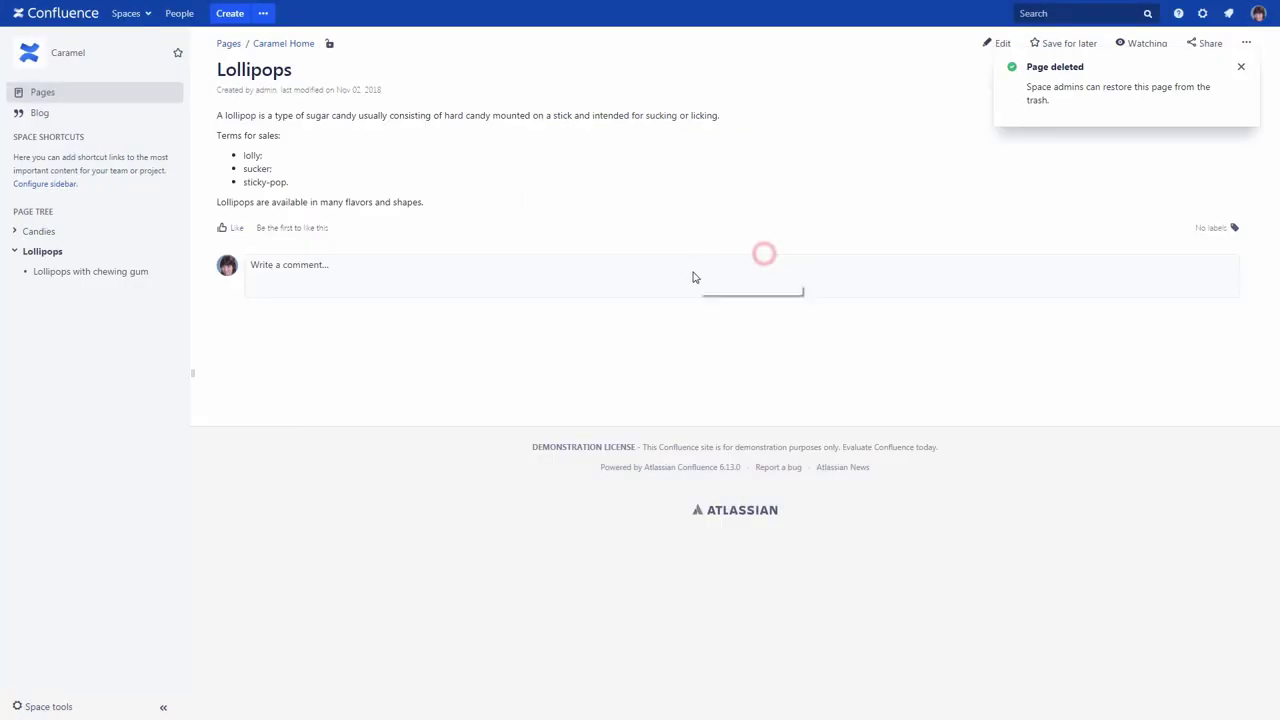
Step: Delete the Lollipops with chewing gum page and go to the Caramel space's Content Tools
click(112, 273)
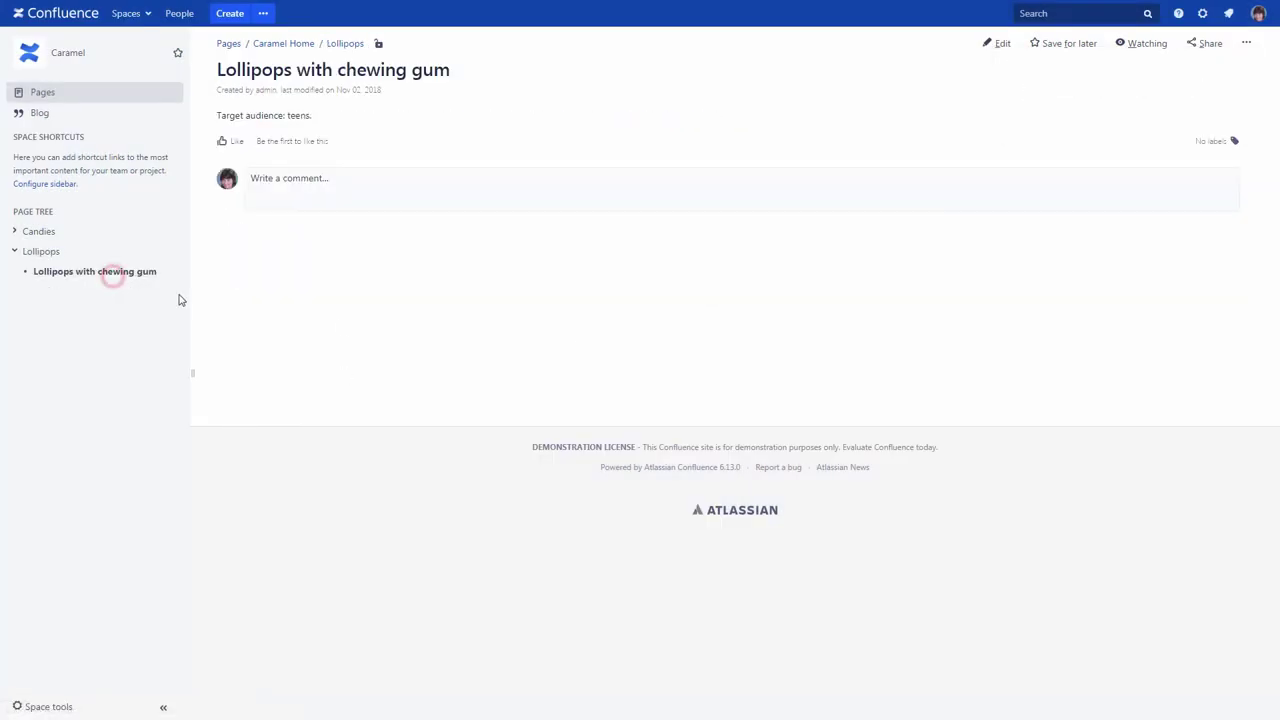
click(1246, 46)
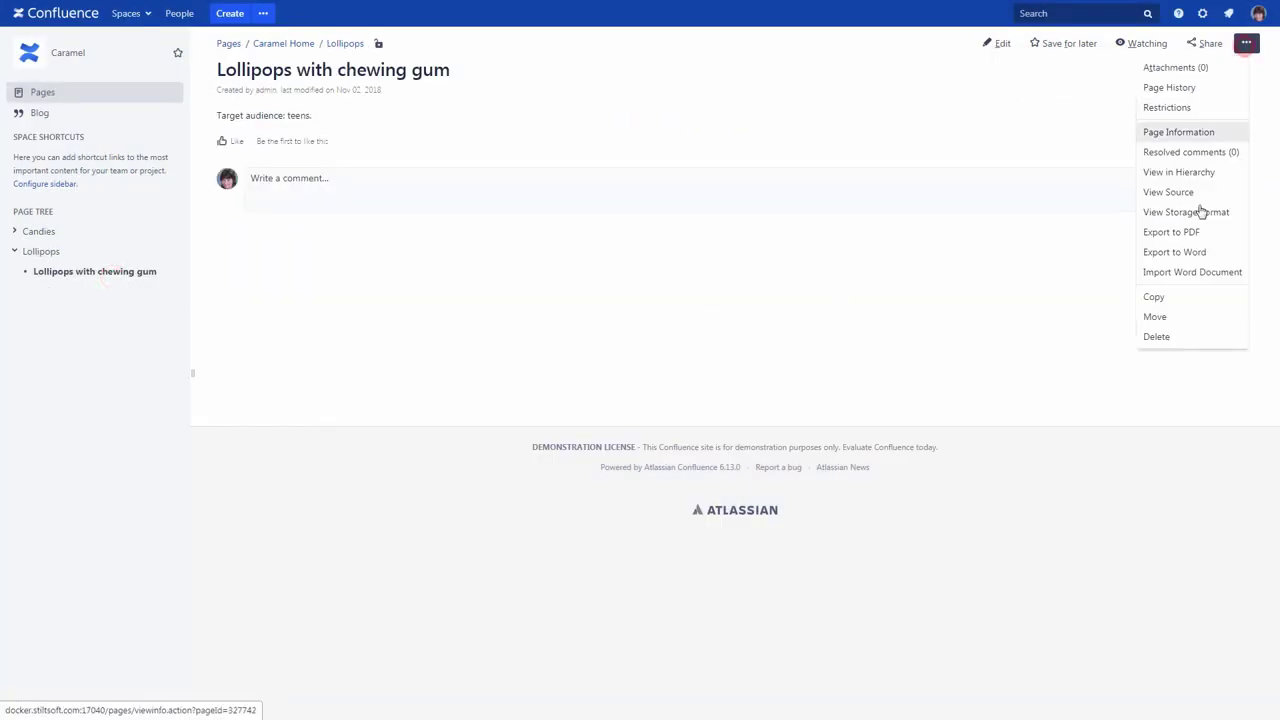
click(1166, 337)
click(764, 251)
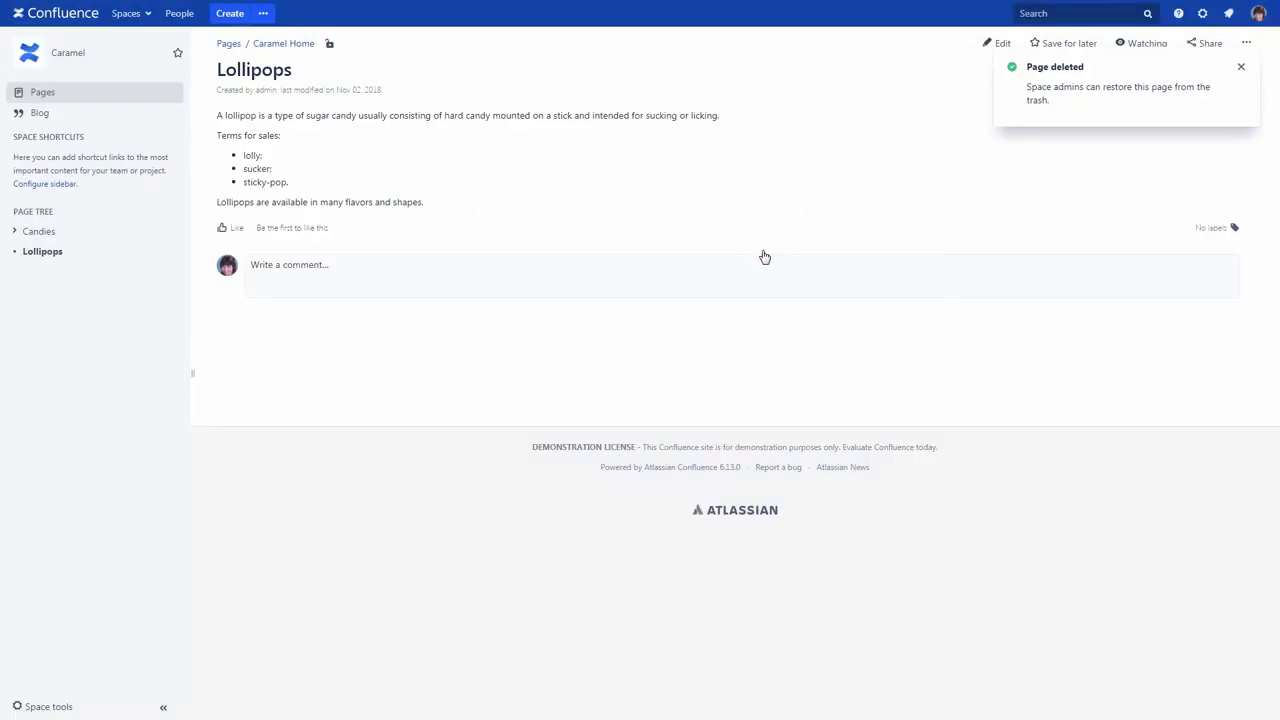
click(46, 706)
click(42, 600)
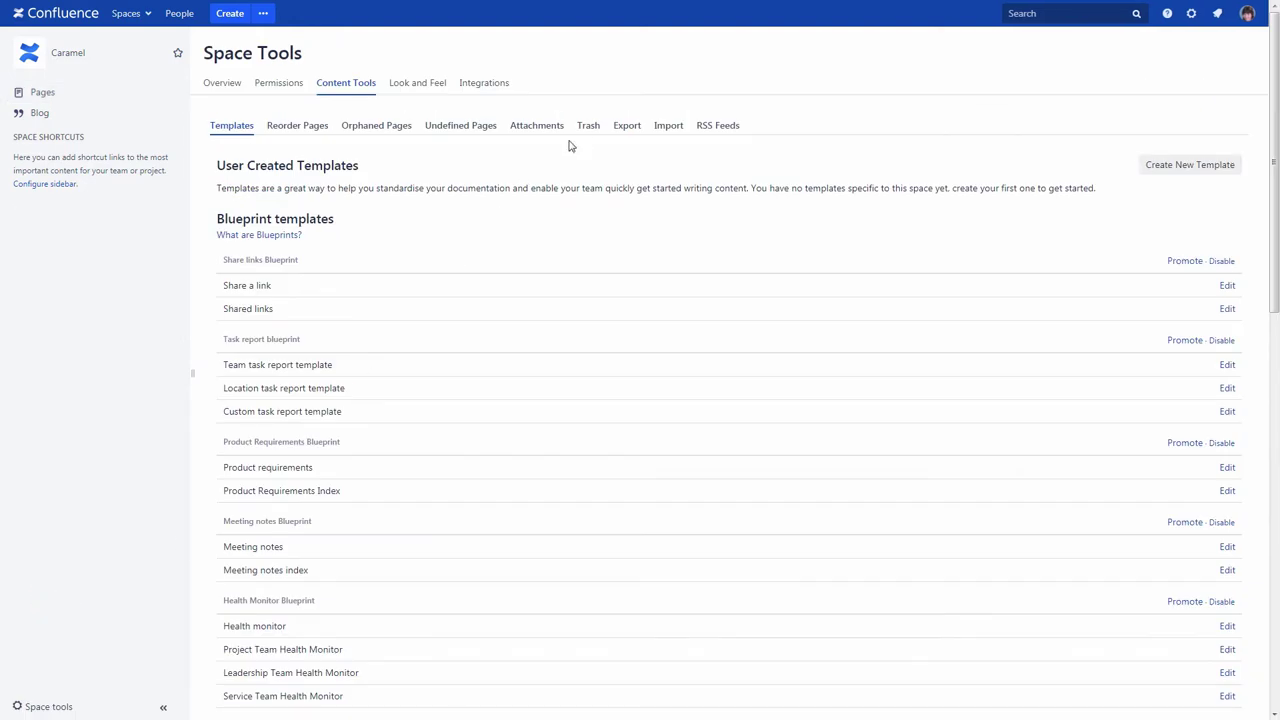
Step: In the Caramel trash, purge Cotton candies and restore Lollipops with chewing gum
click(587, 128)
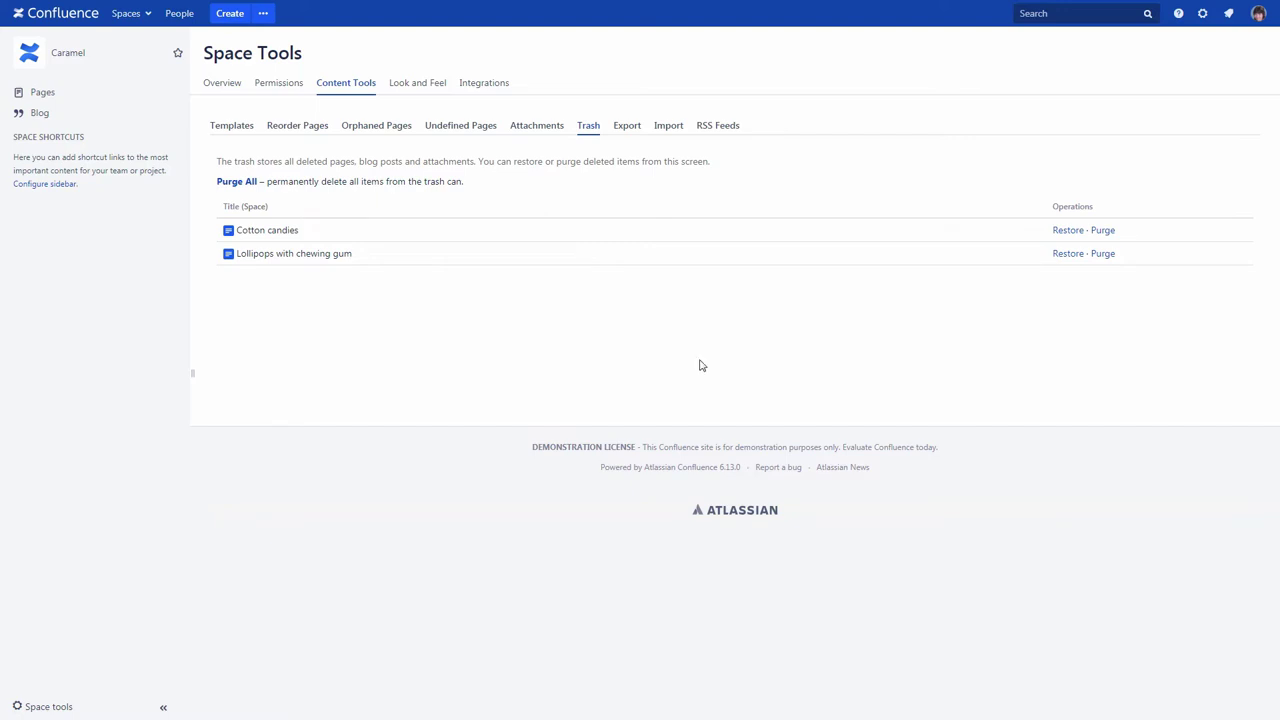
click(1102, 231)
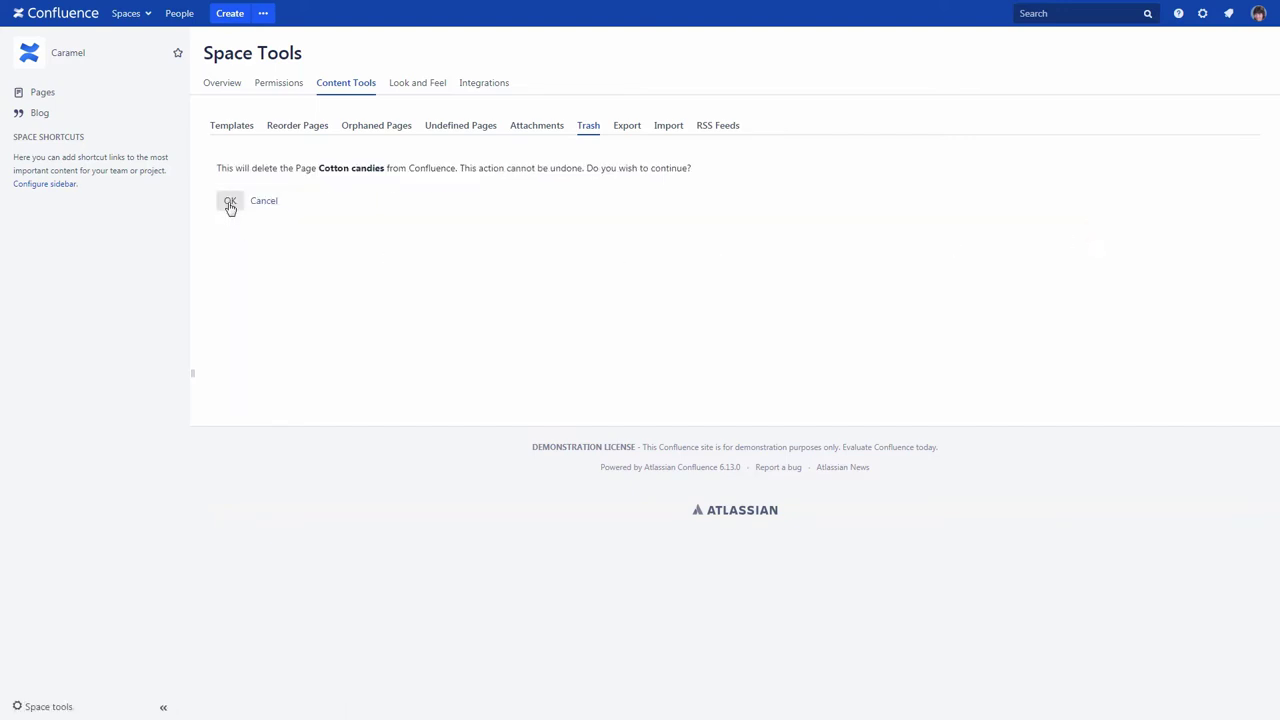
click(230, 201)
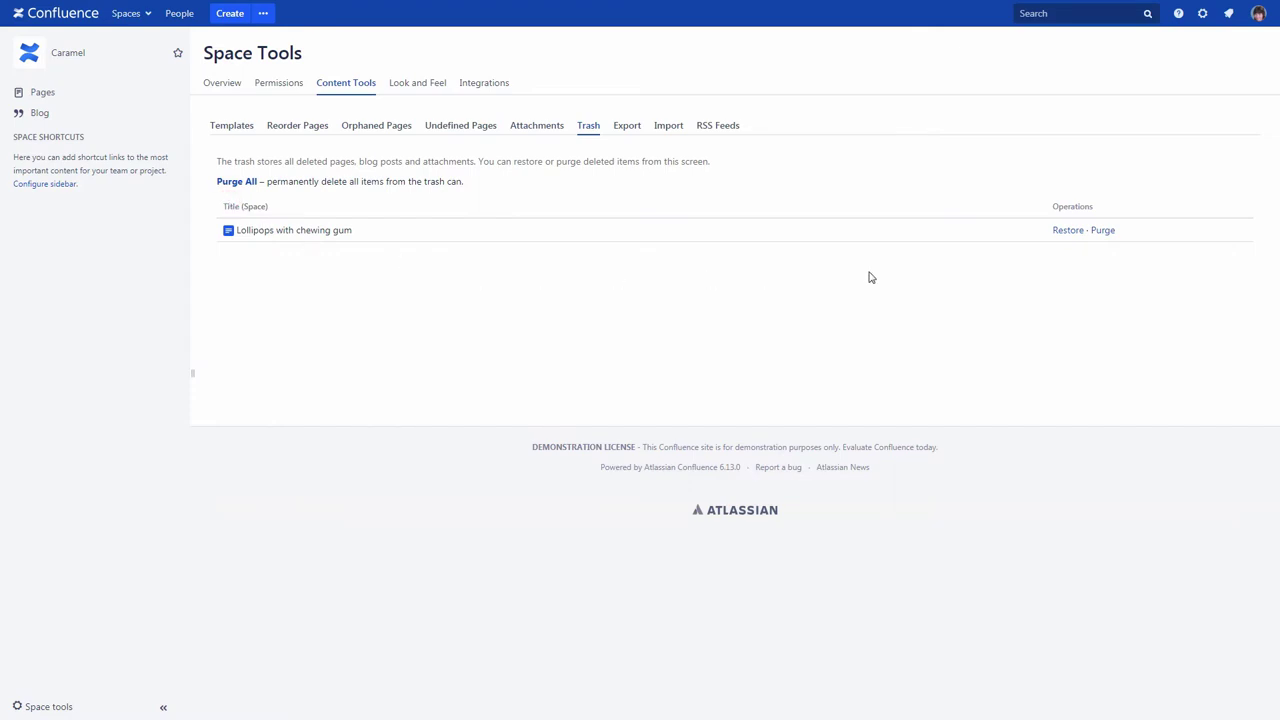
click(1057, 234)
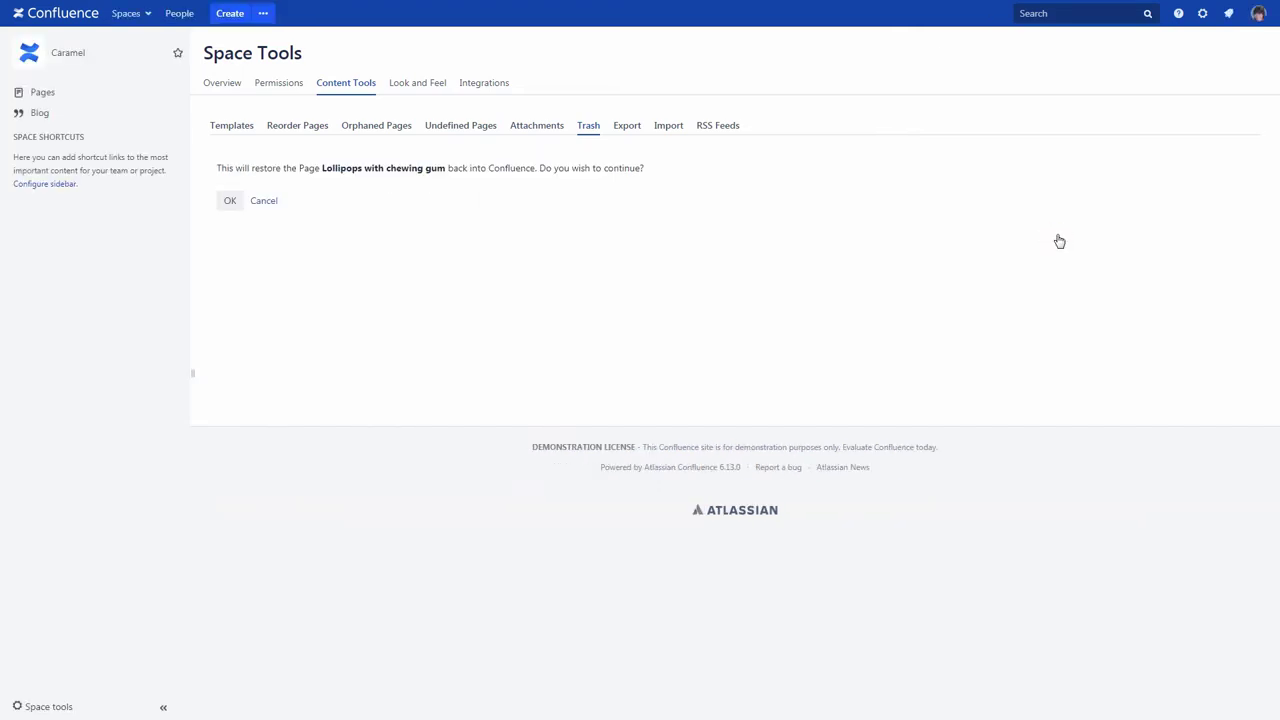
click(227, 204)
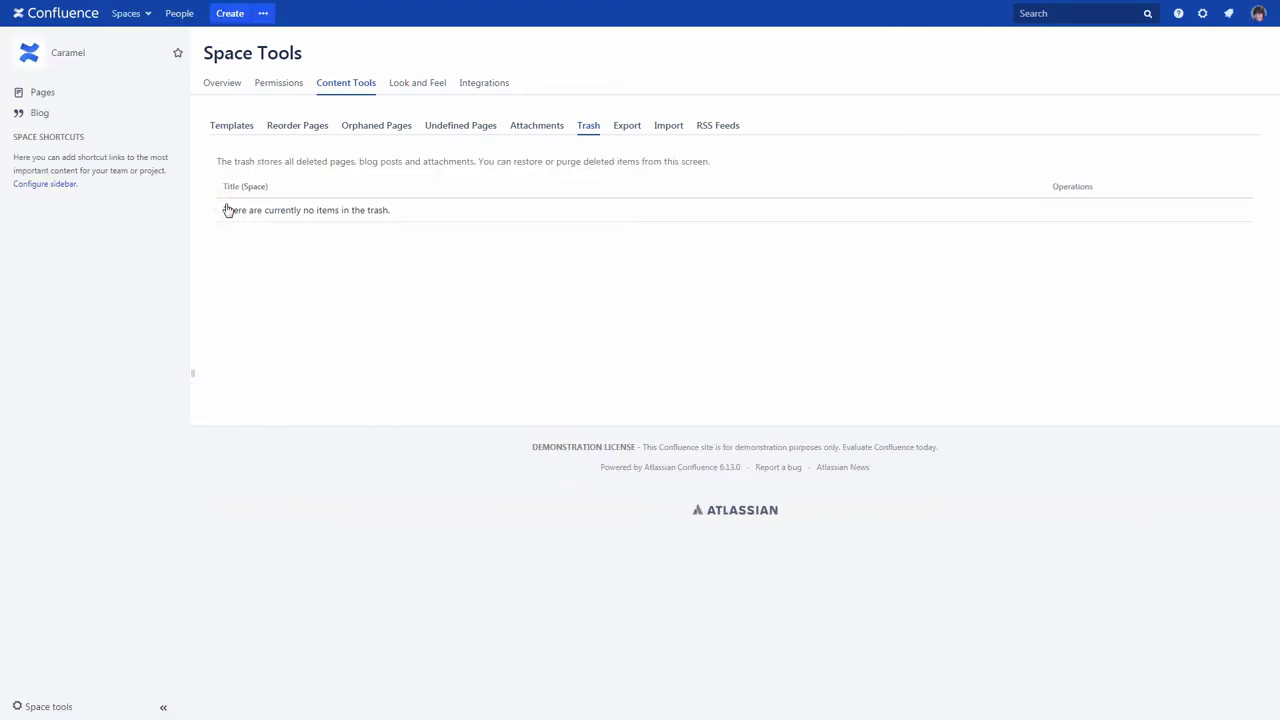
Step: Drag Lollipops with chewing gum under Lollipops in Reorder Pages, then open it from the page tree
click(292, 131)
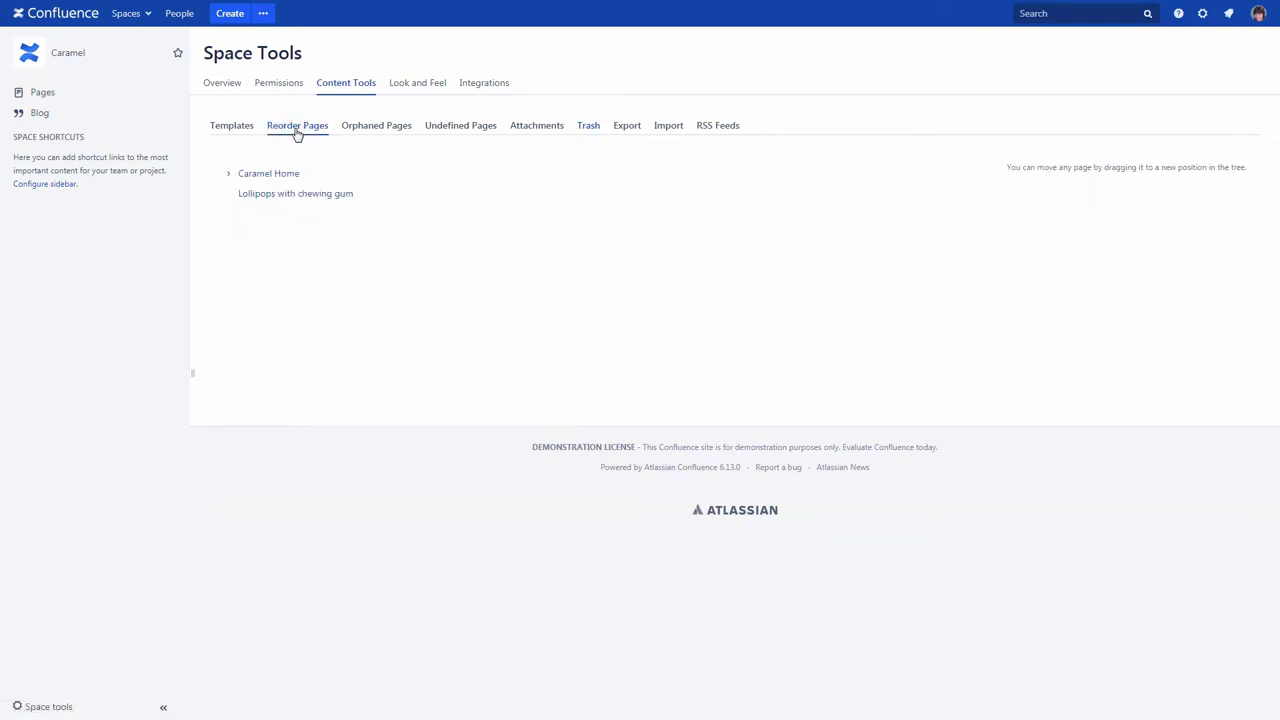
click(229, 174)
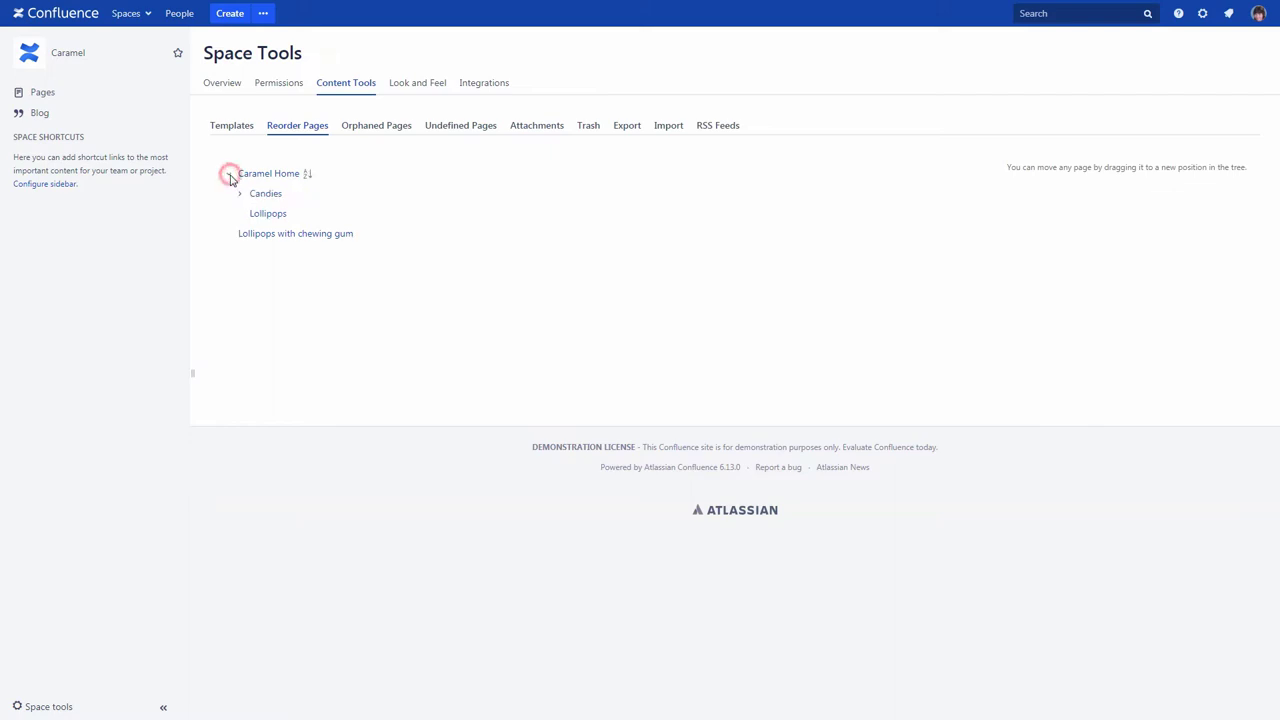
drag(246, 235, 290, 215)
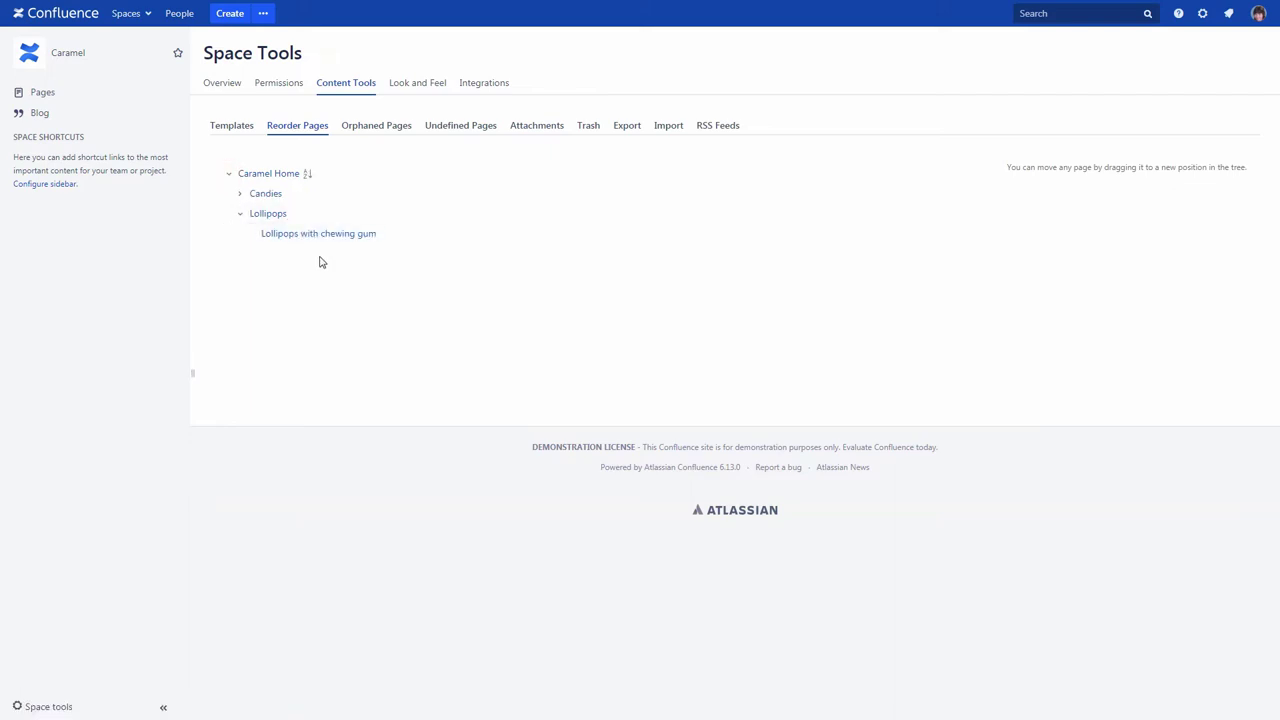
click(72, 56)
click(14, 251)
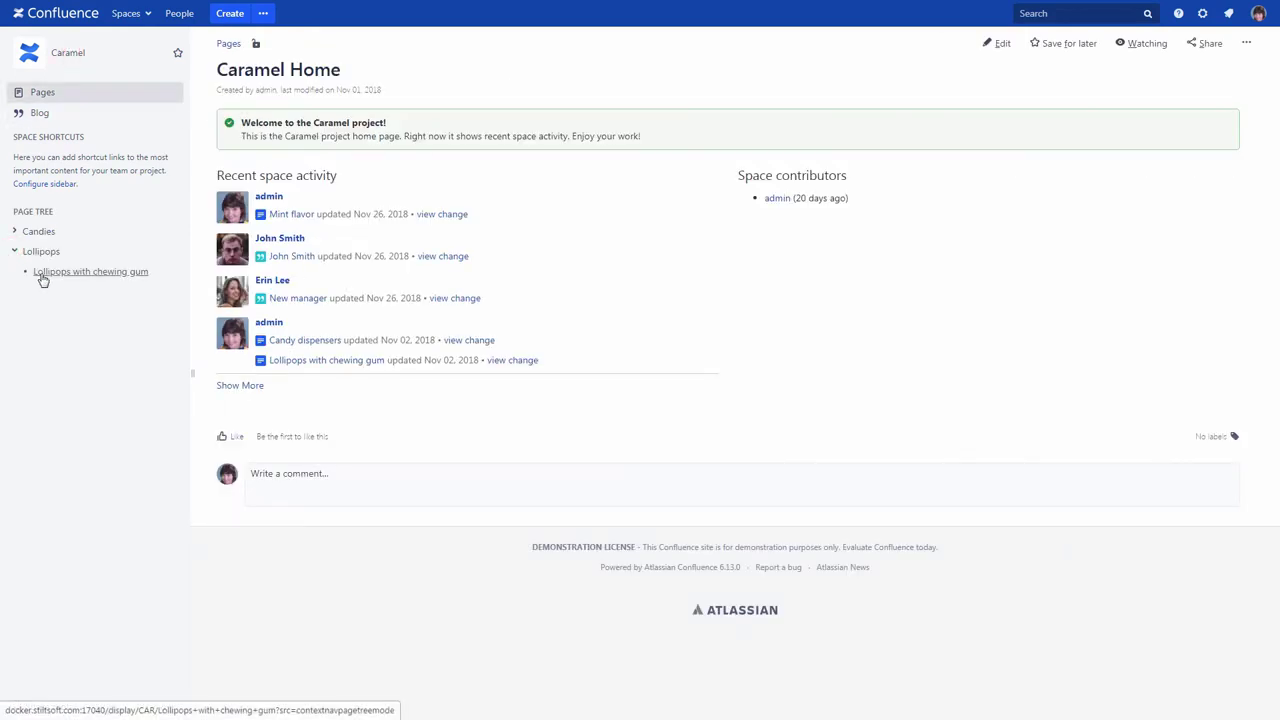
click(42, 275)
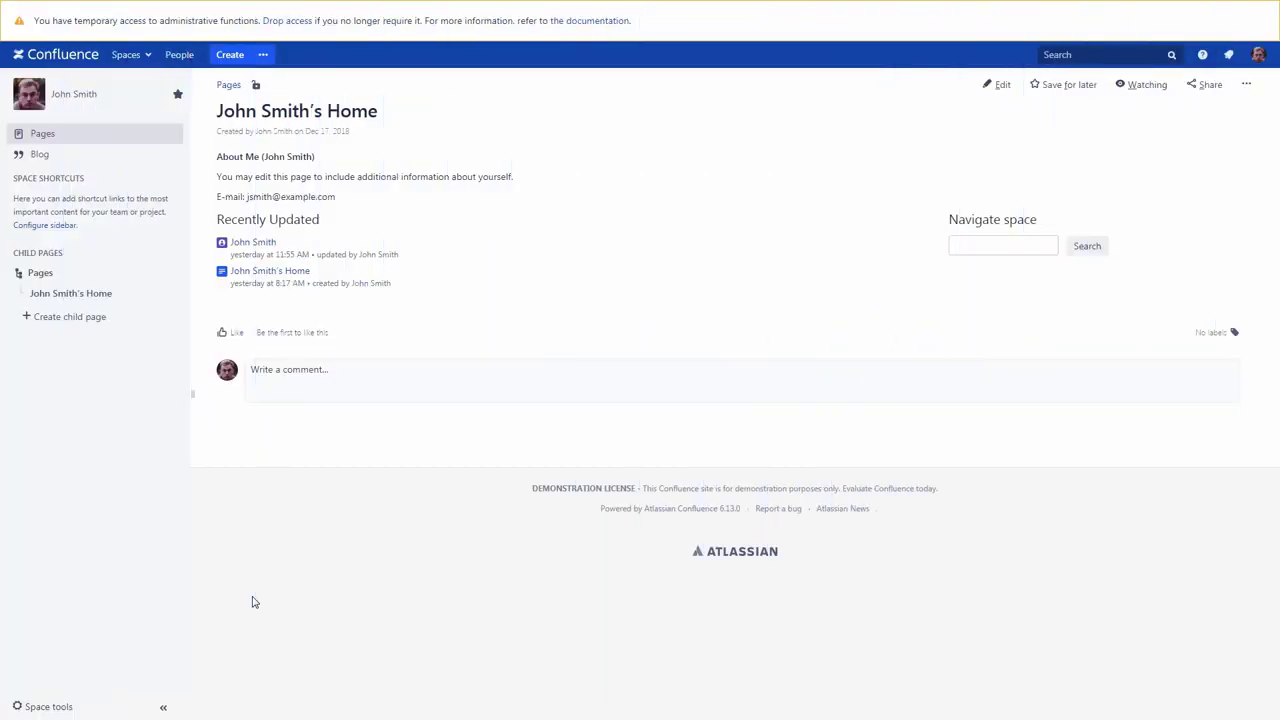
Step: Go to the personal space's Permissions page through Space tools
click(68, 700)
click(52, 582)
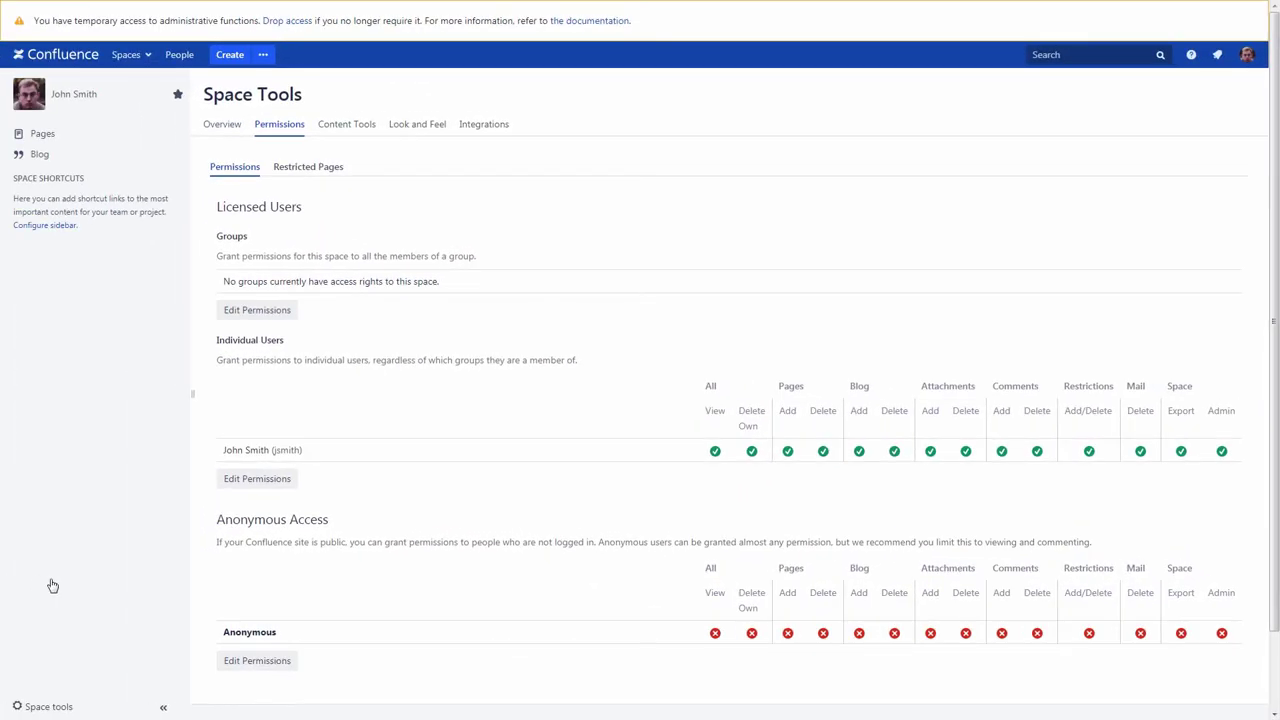
Step: Add the managers group with View and Add Comments permissions and save all
click(268, 311)
click(269, 309)
text(ma)
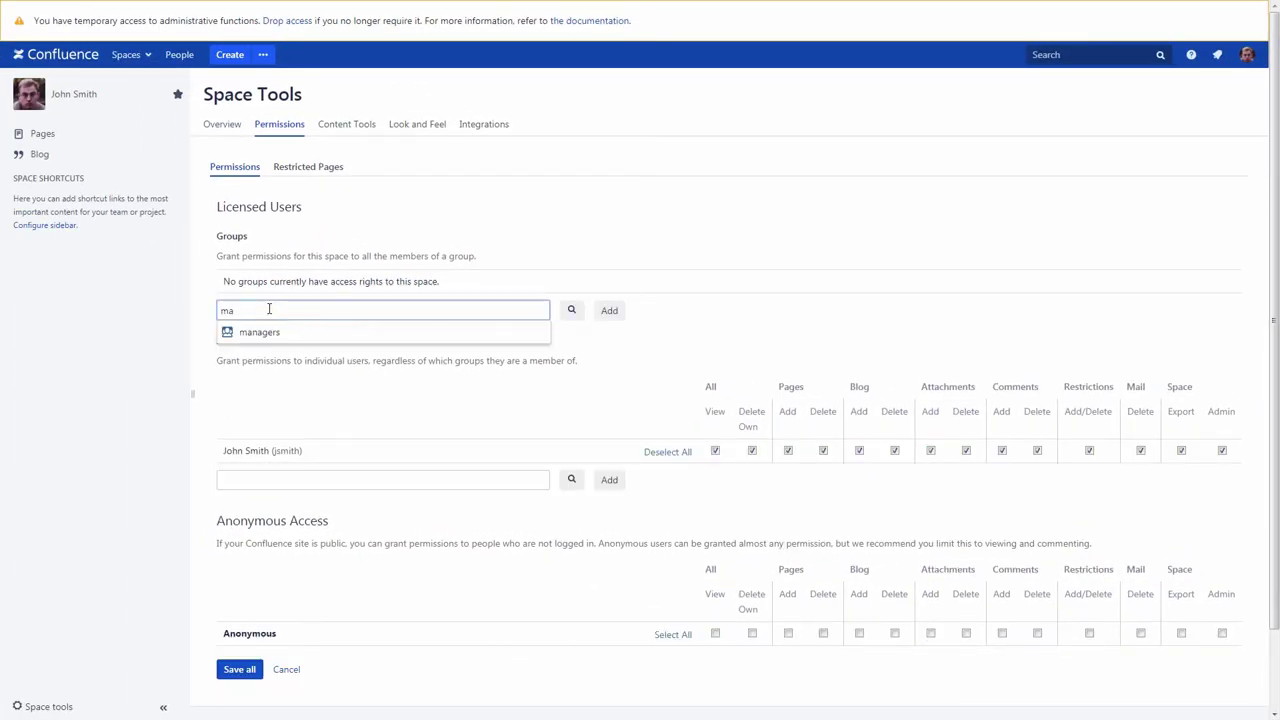
click(264, 332)
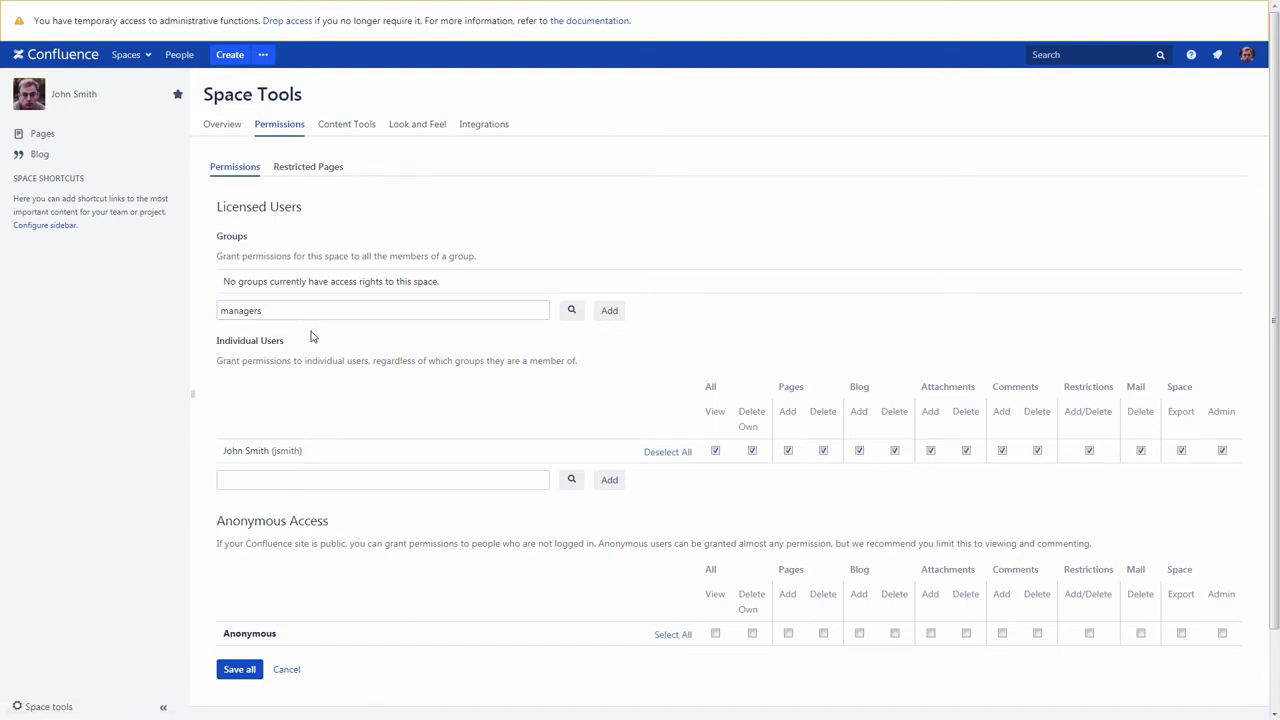
click(604, 311)
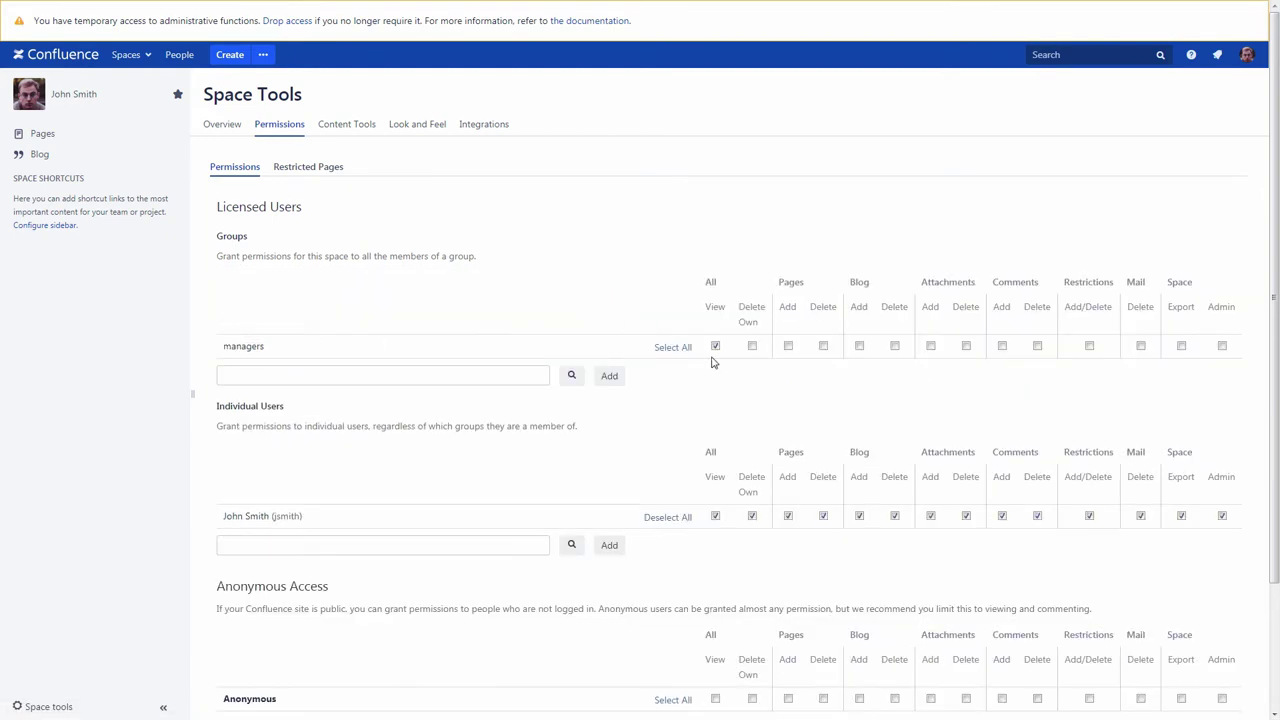
click(1002, 346)
scroll(429, 517, down, 3)
click(240, 578)
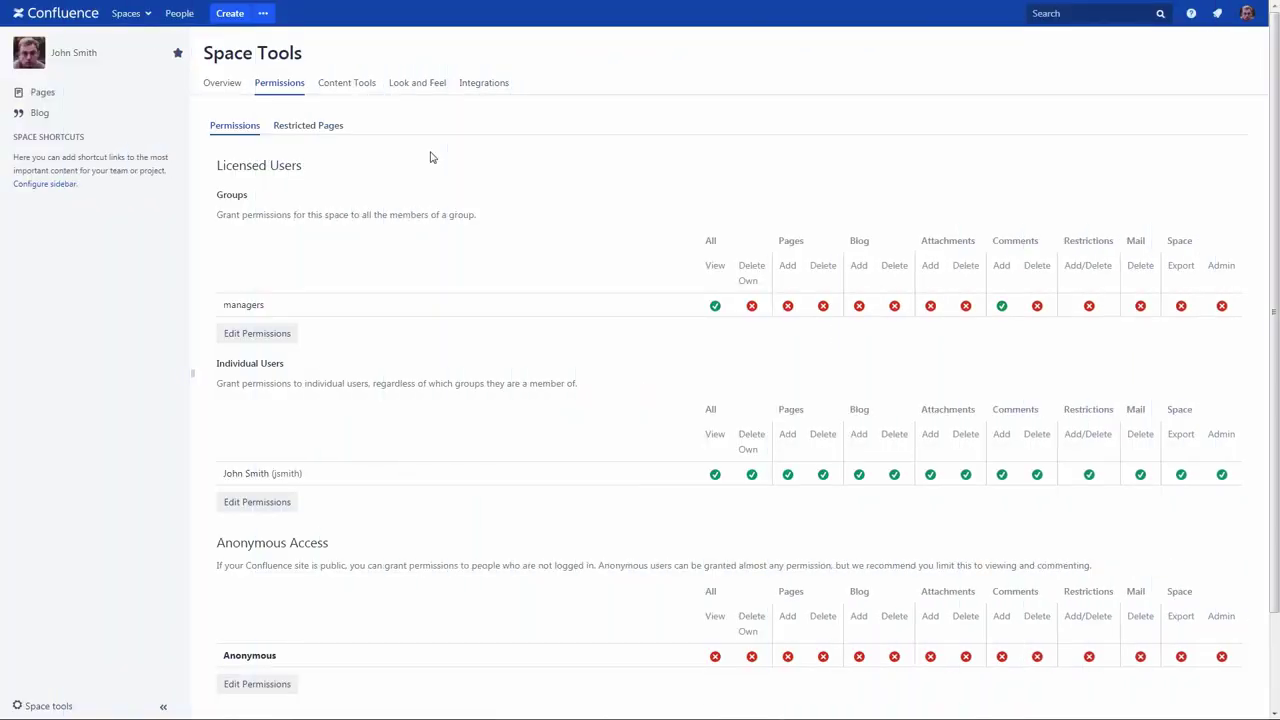
Step: Browse the Look and Feel settings: Colour Scheme and Sidebar, header and footer
click(421, 88)
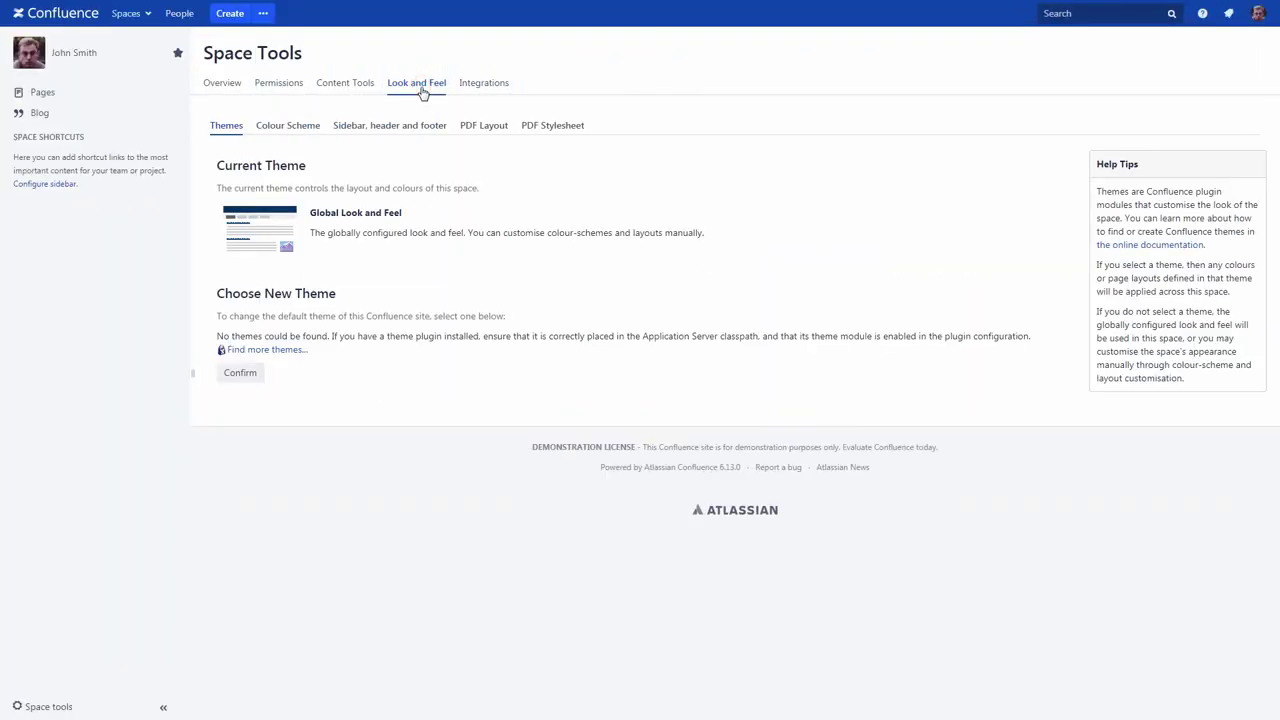
click(305, 128)
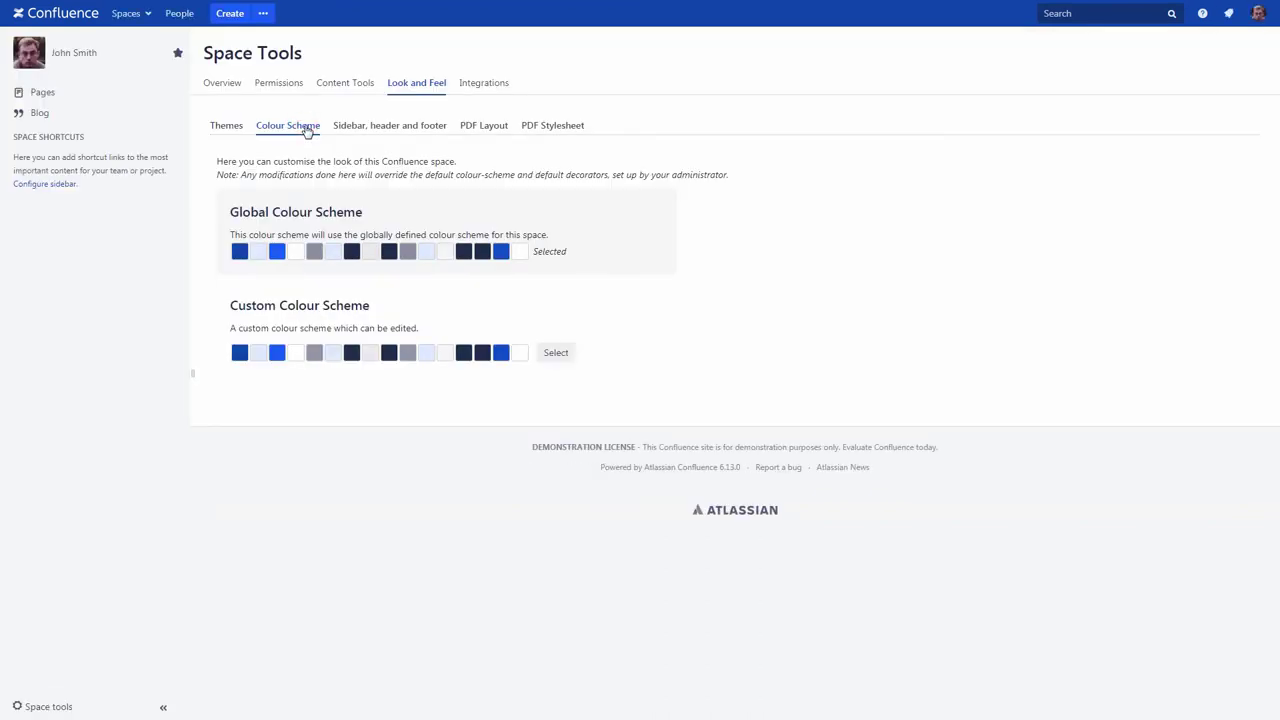
click(351, 128)
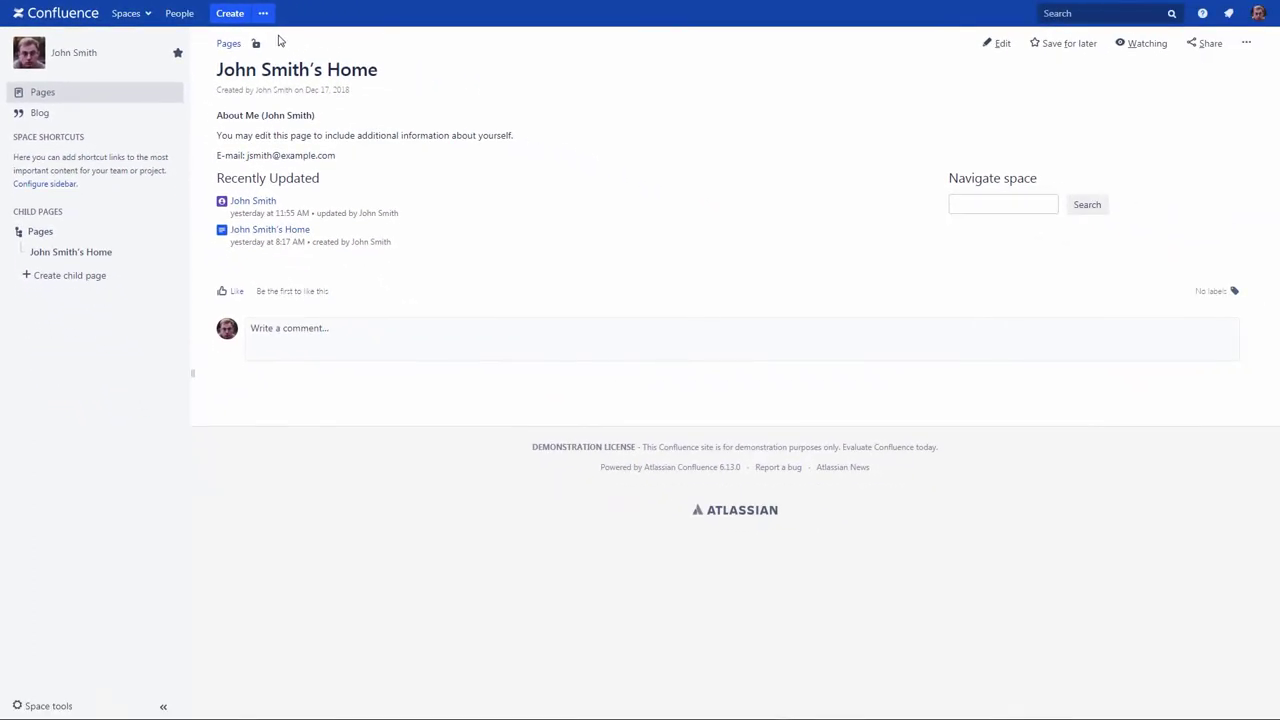
click(264, 13)
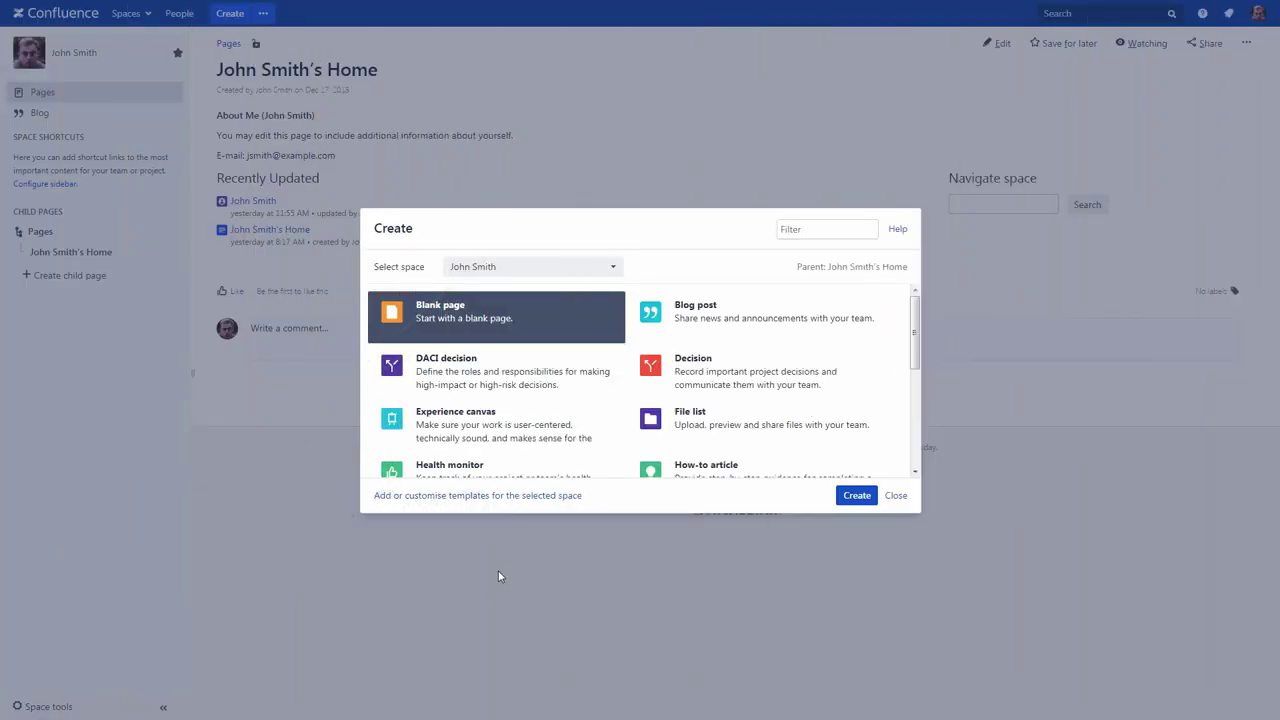
click(503, 495)
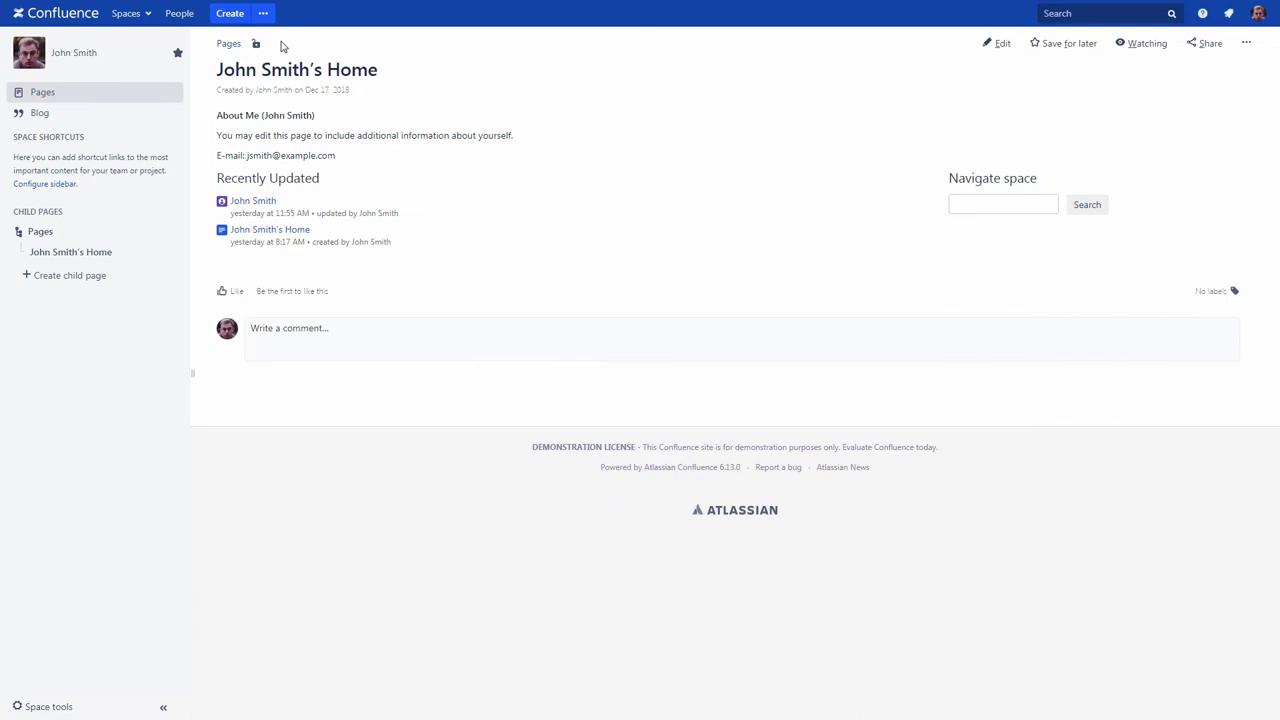
Step: Create a blank page titled 'Personal notes' and publish it under the space home
click(231, 13)
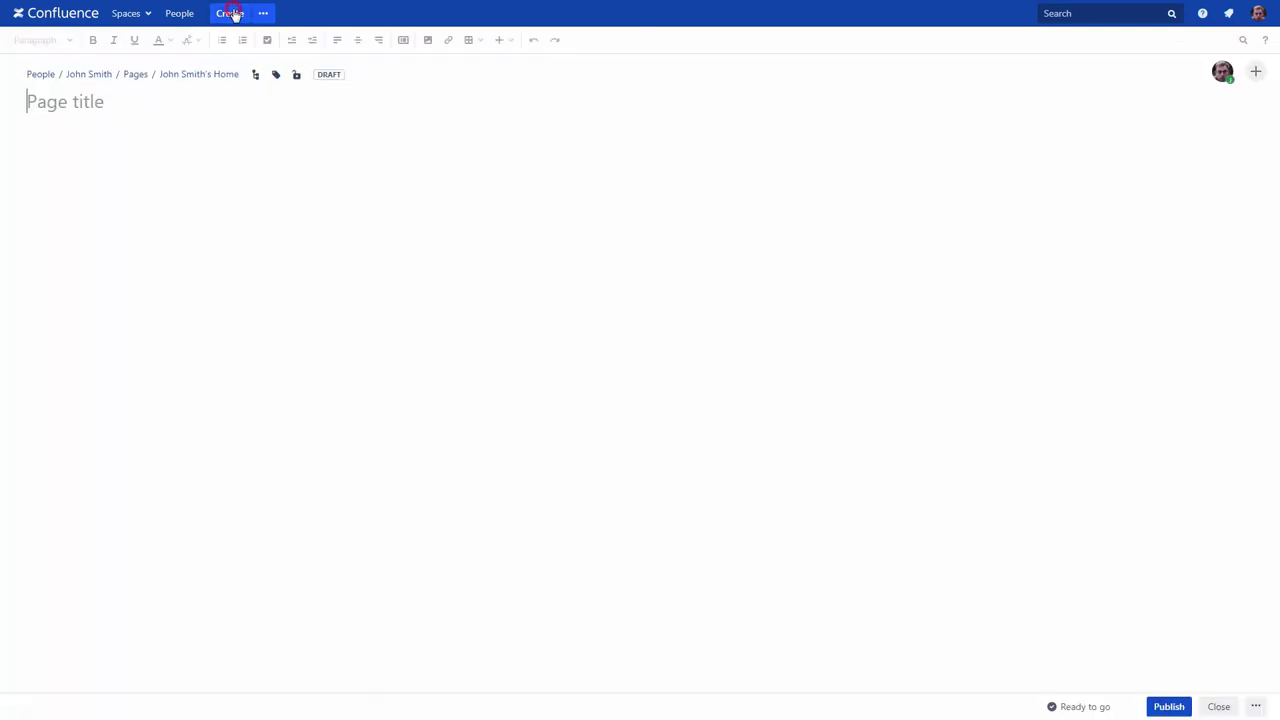
text(Personal notes)
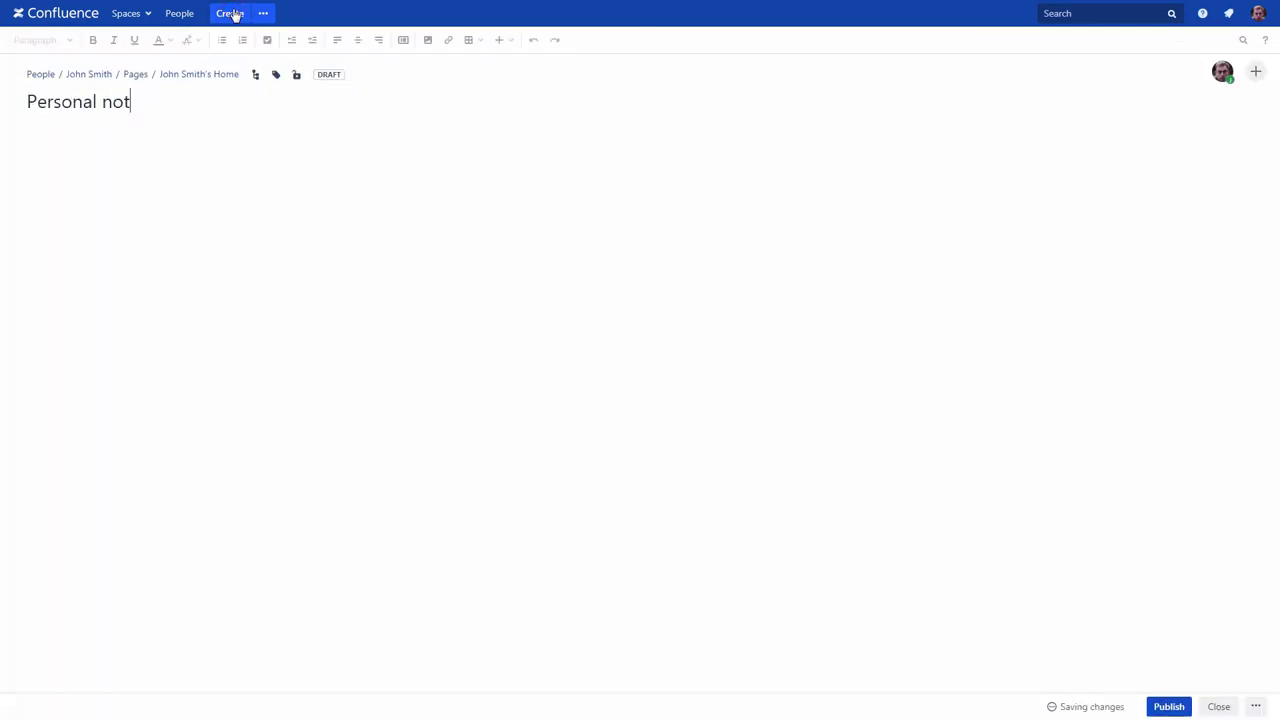
click(1168, 706)
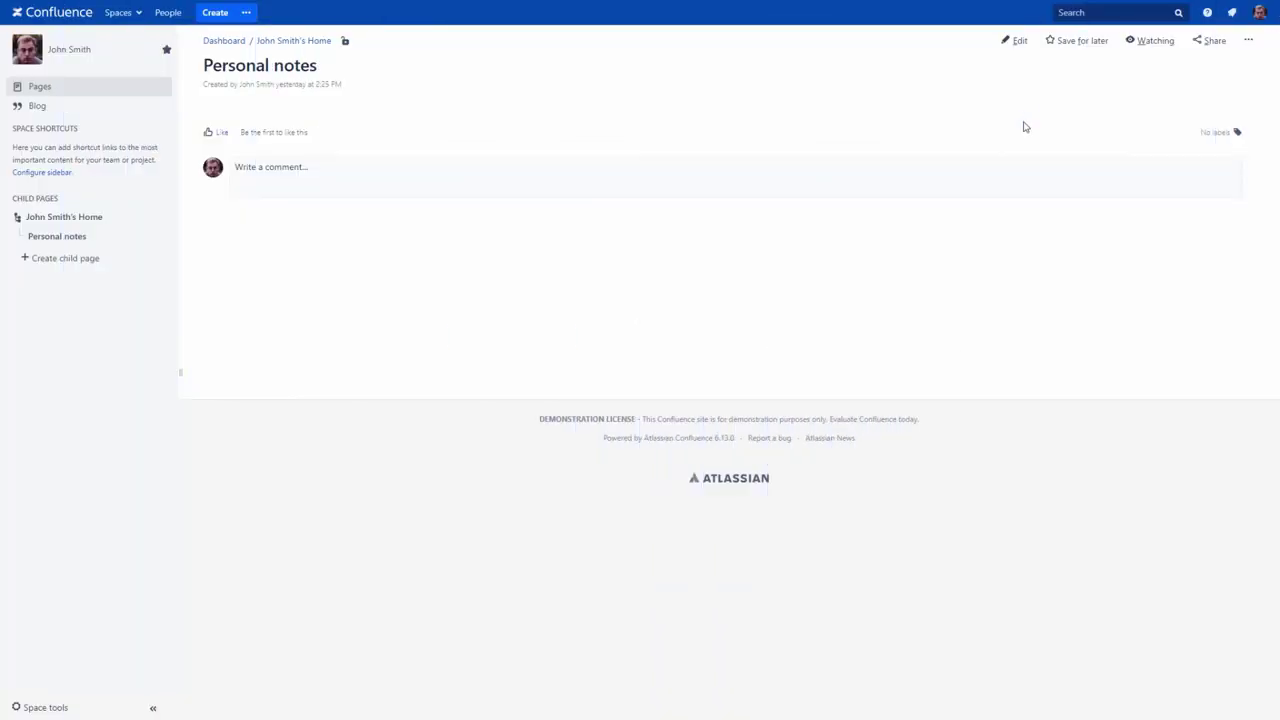
Step: Edit Personal notes and give it a full-width section above a two-column section
click(1017, 41)
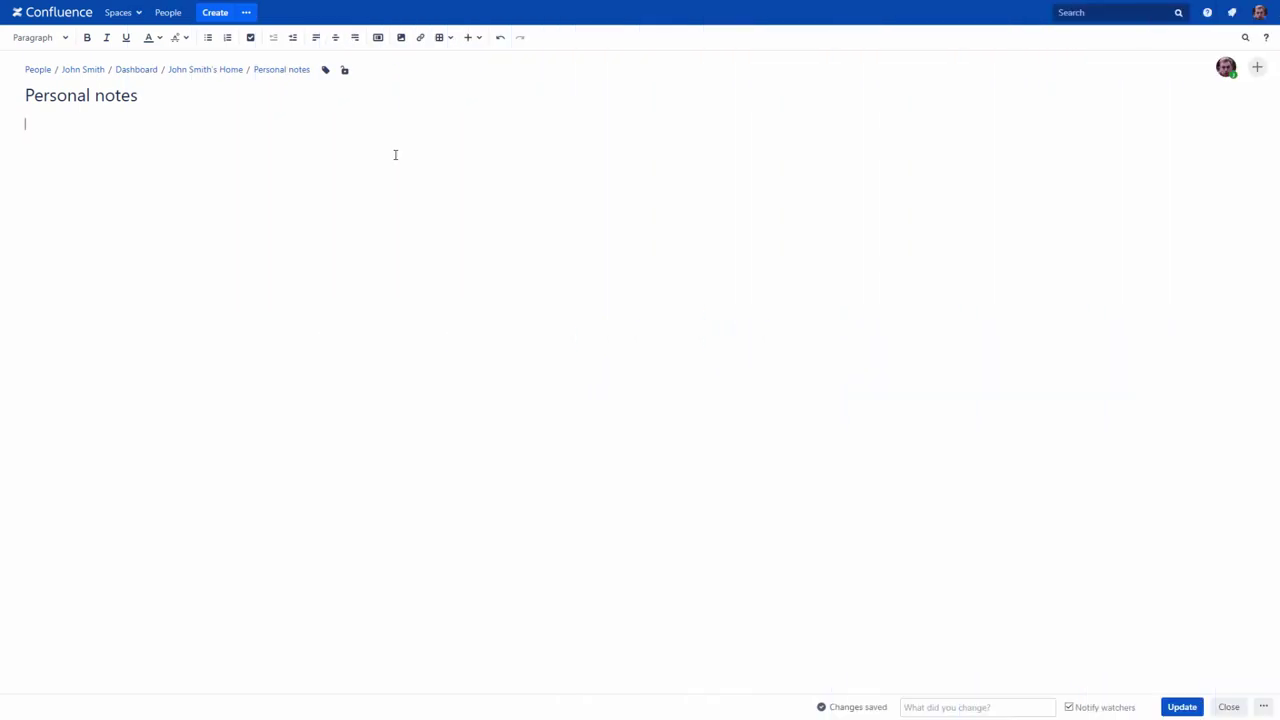
click(378, 39)
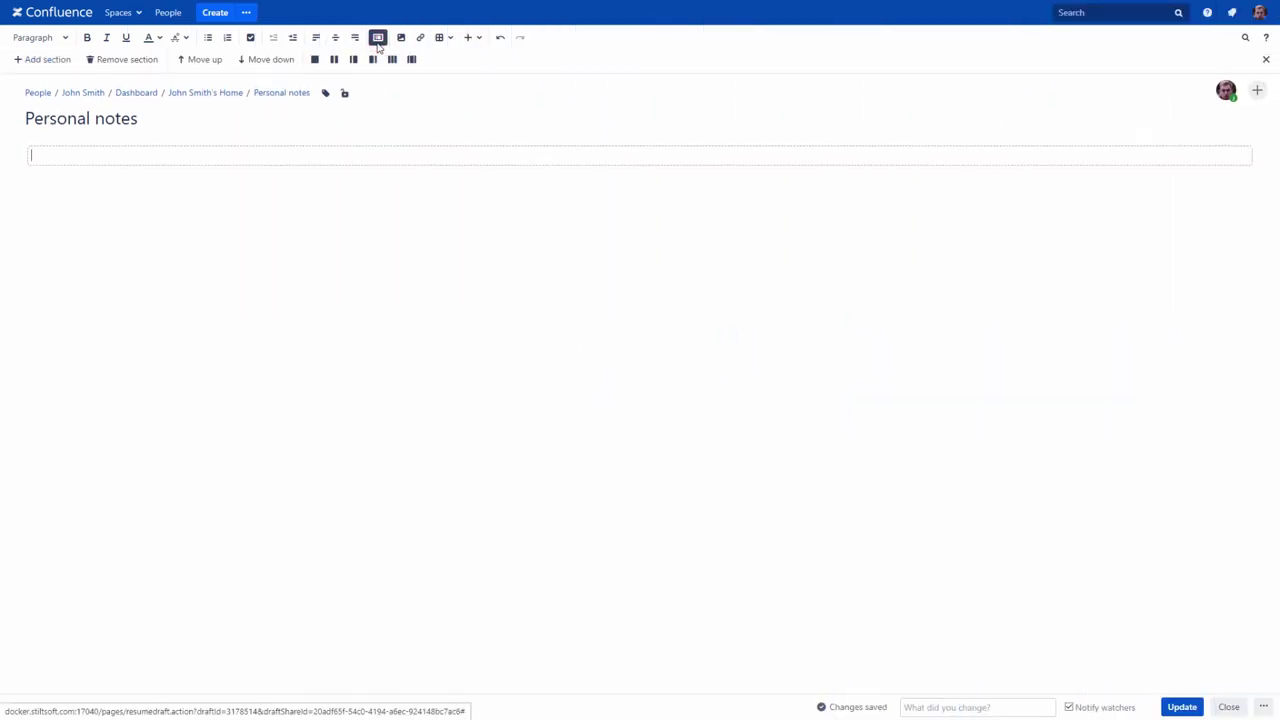
click(52, 60)
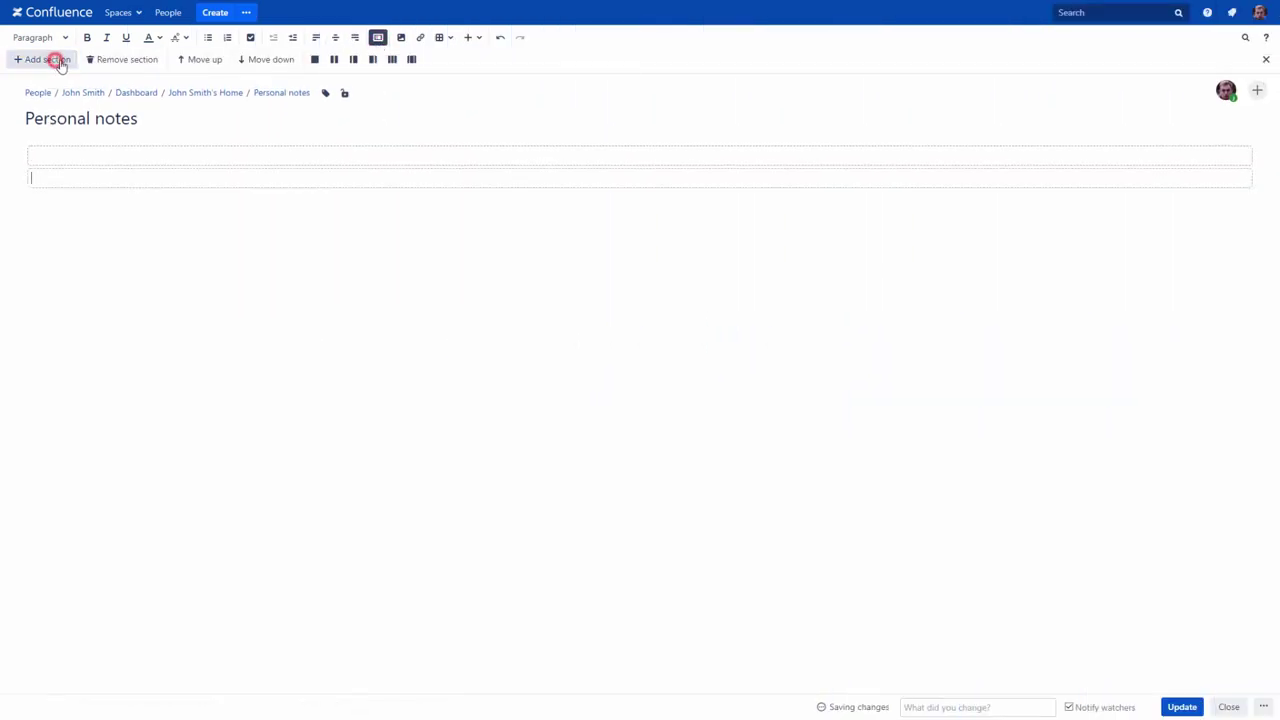
click(334, 60)
click(111, 150)
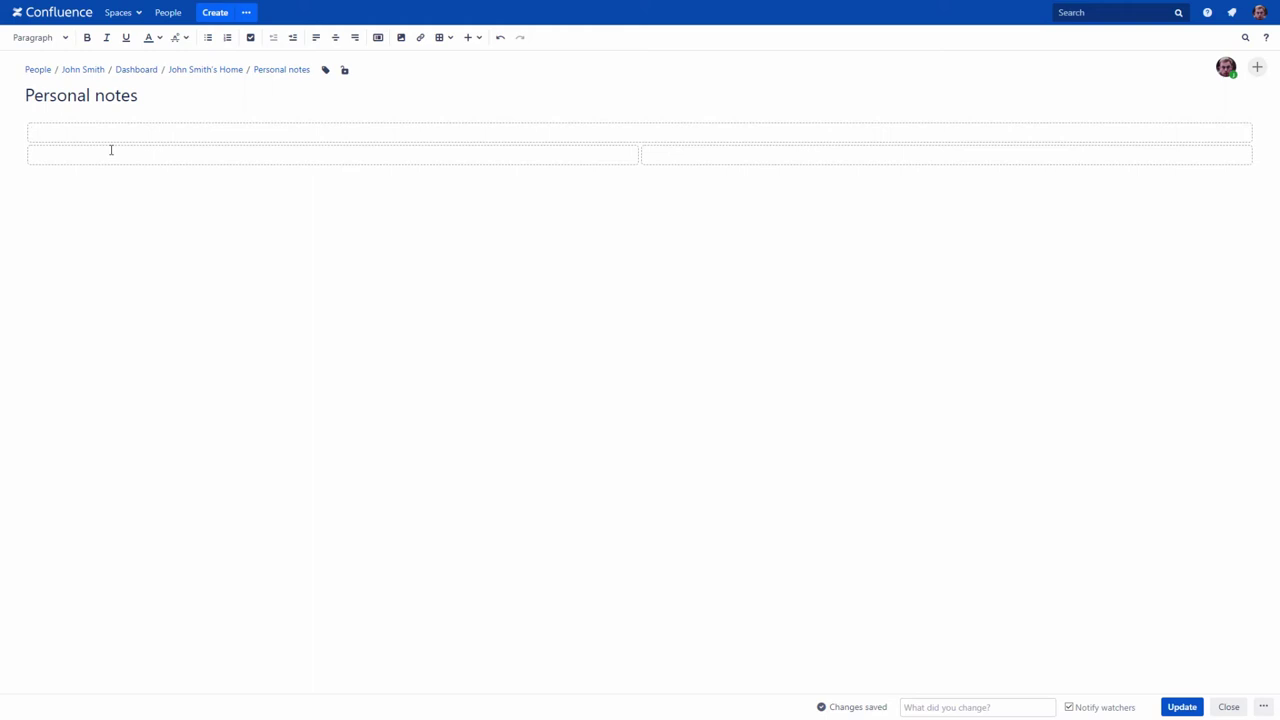
Step: Insert two Section macros, one below the other, using {sec
text({sec)
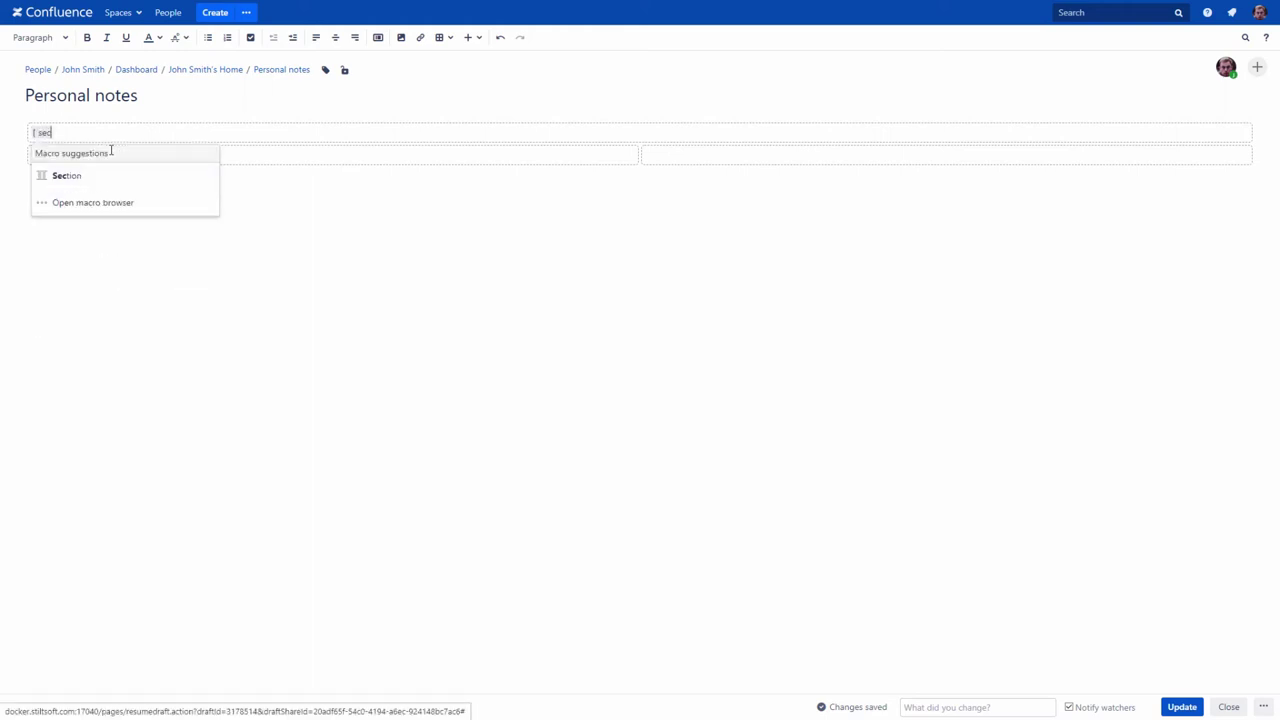
click(103, 175)
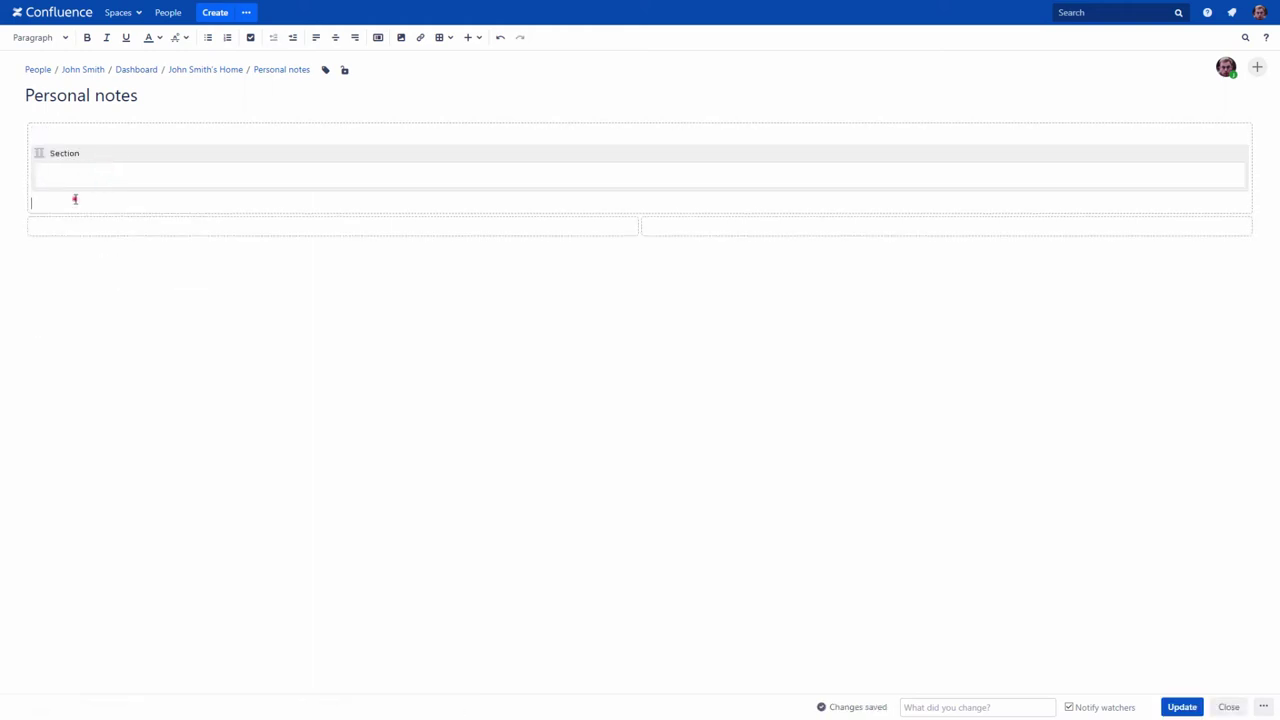
click(75, 199)
text({sect)
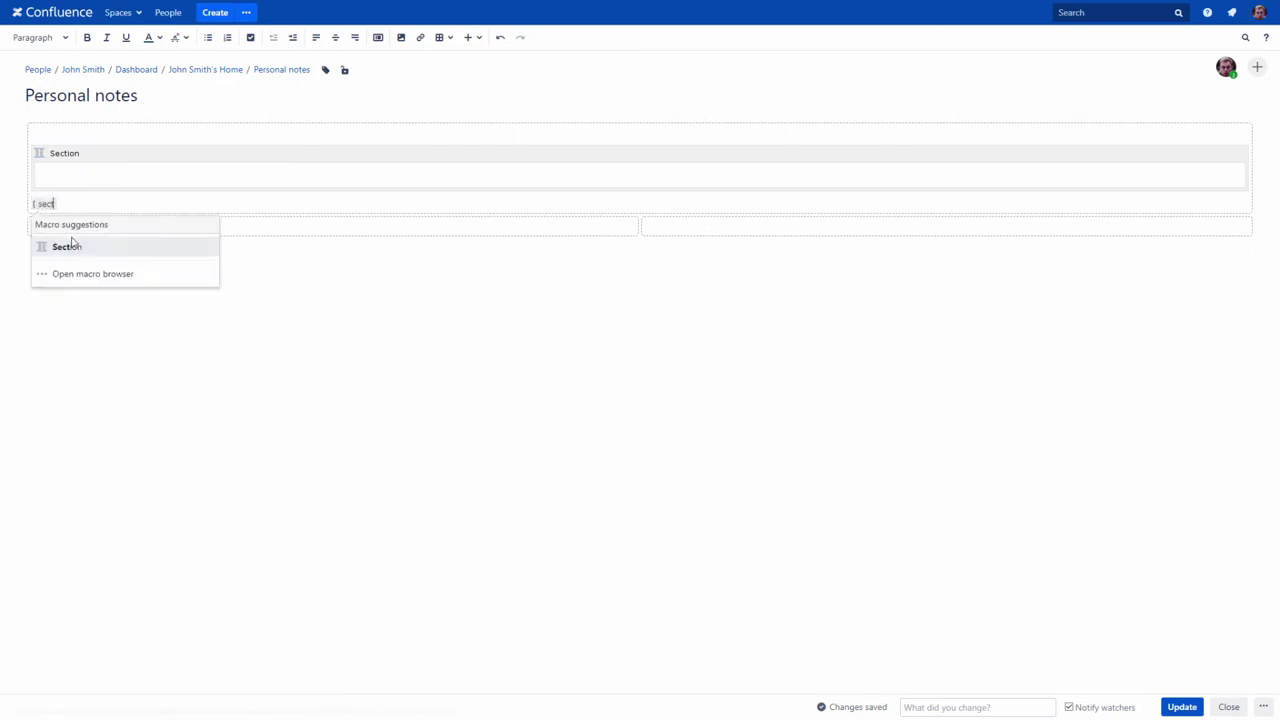
click(72, 246)
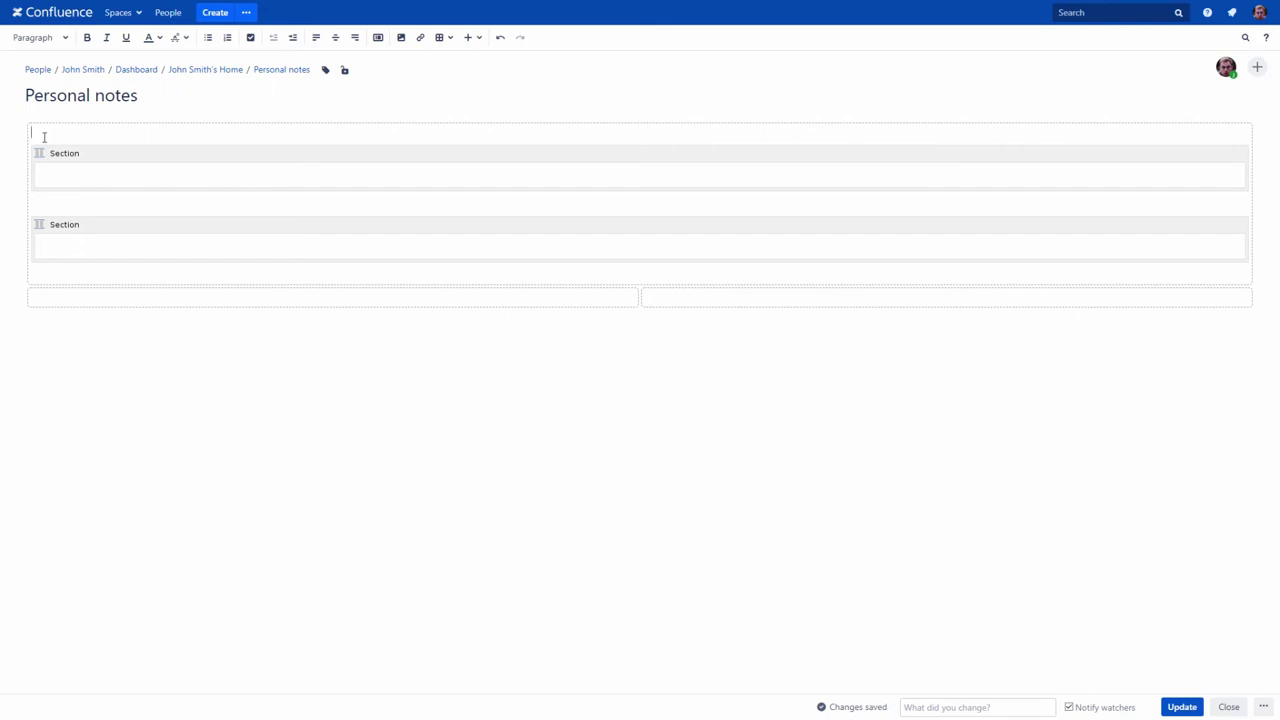
Step: Fill the first Section macro with three Column macros
click(43, 176)
text({colu)
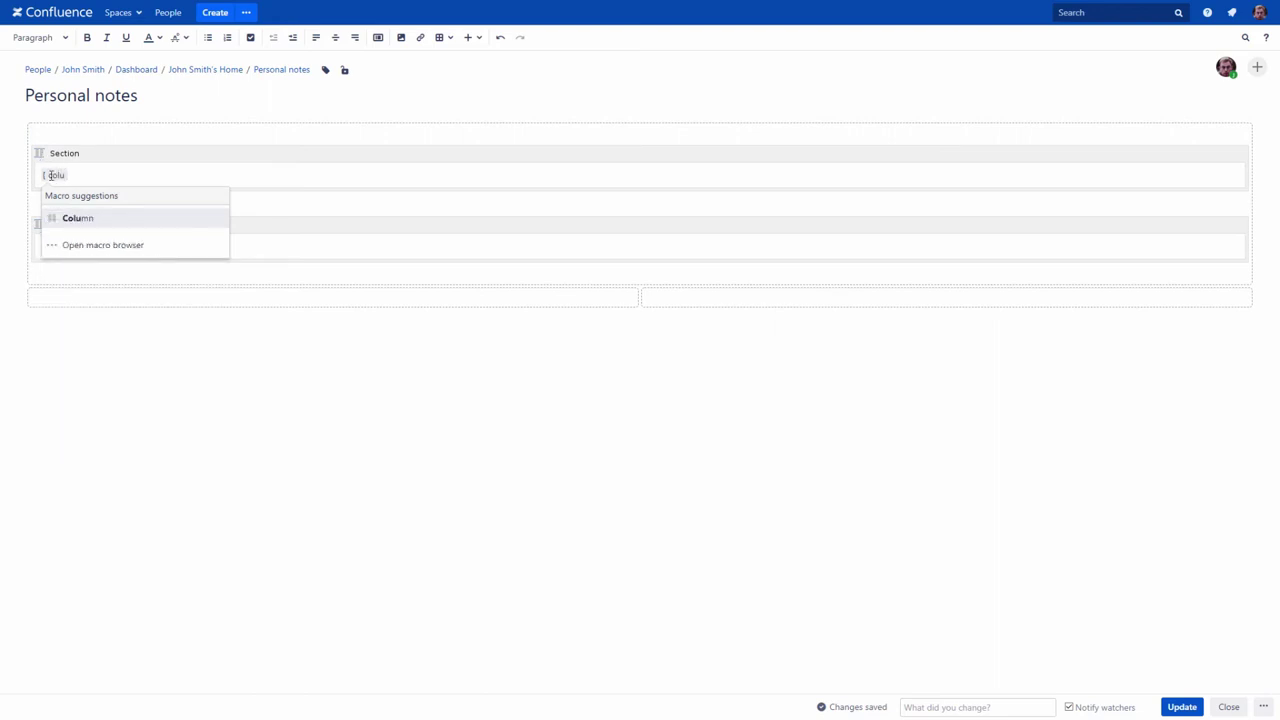
click(66, 217)
click(57, 241)
text({colum)
click(66, 289)
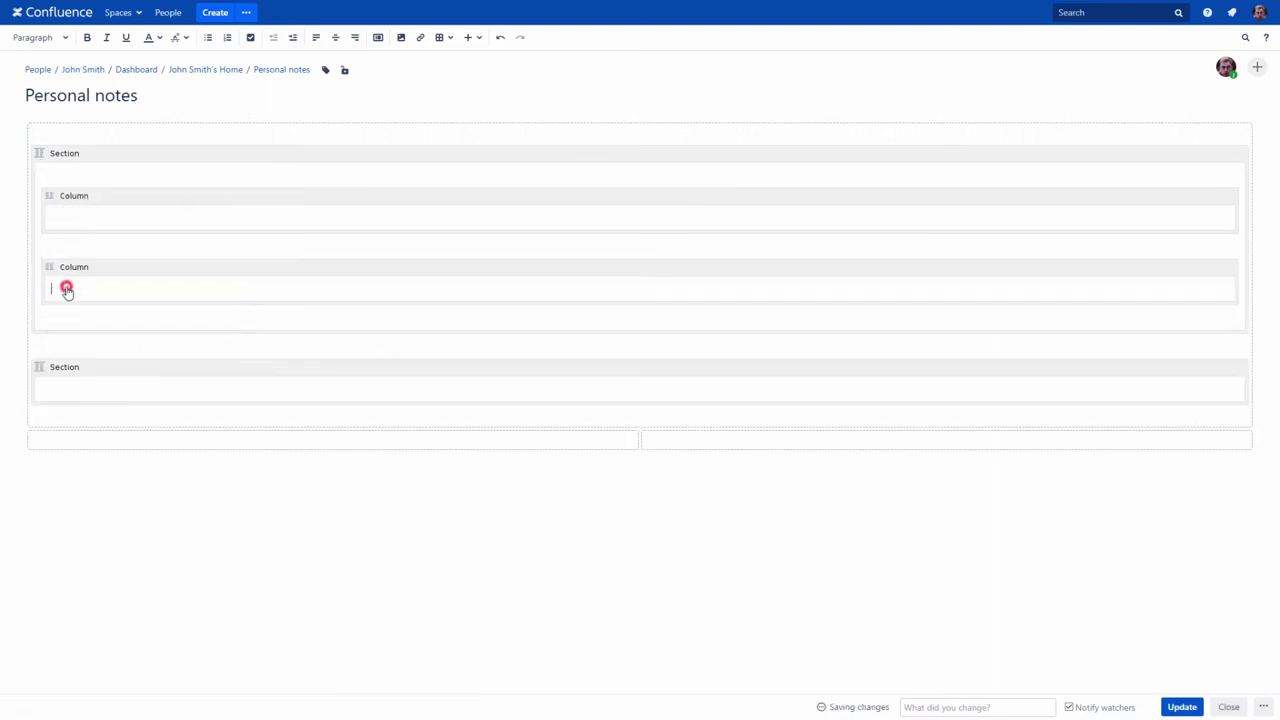
click(65, 313)
text({colum)
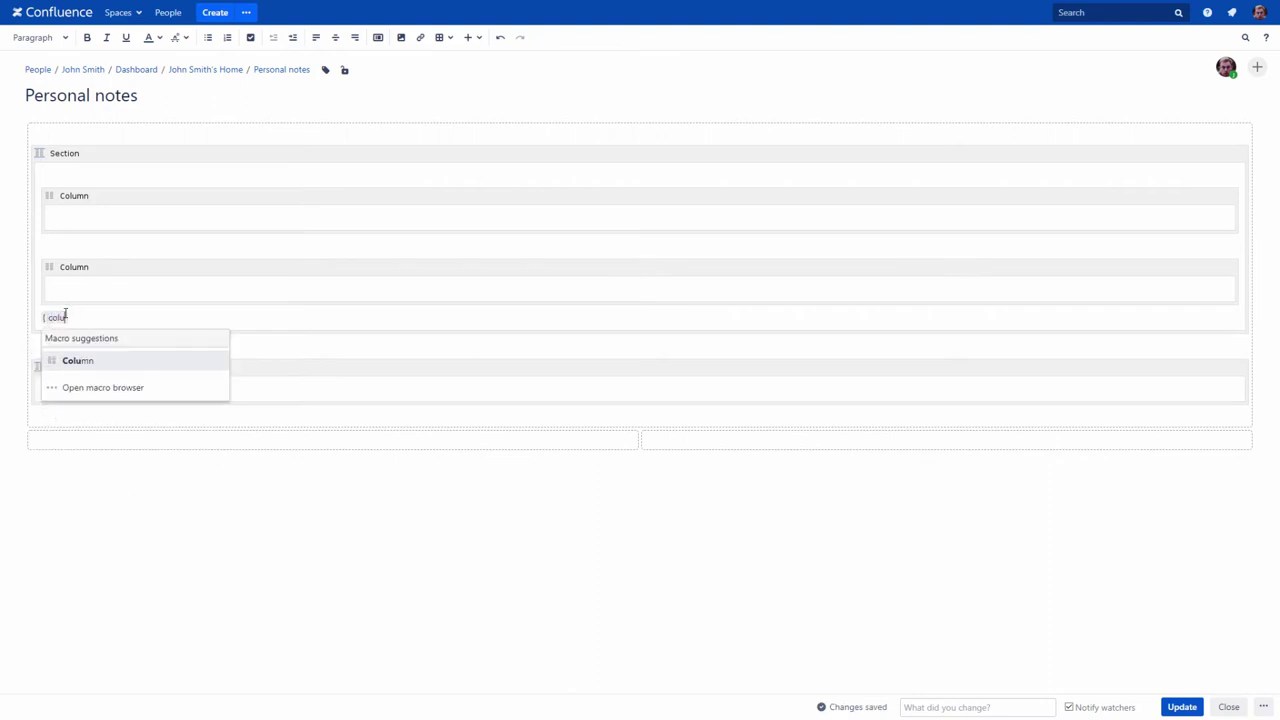
click(70, 358)
Step: Fill the lower Section macro with two Column macros
click(60, 455)
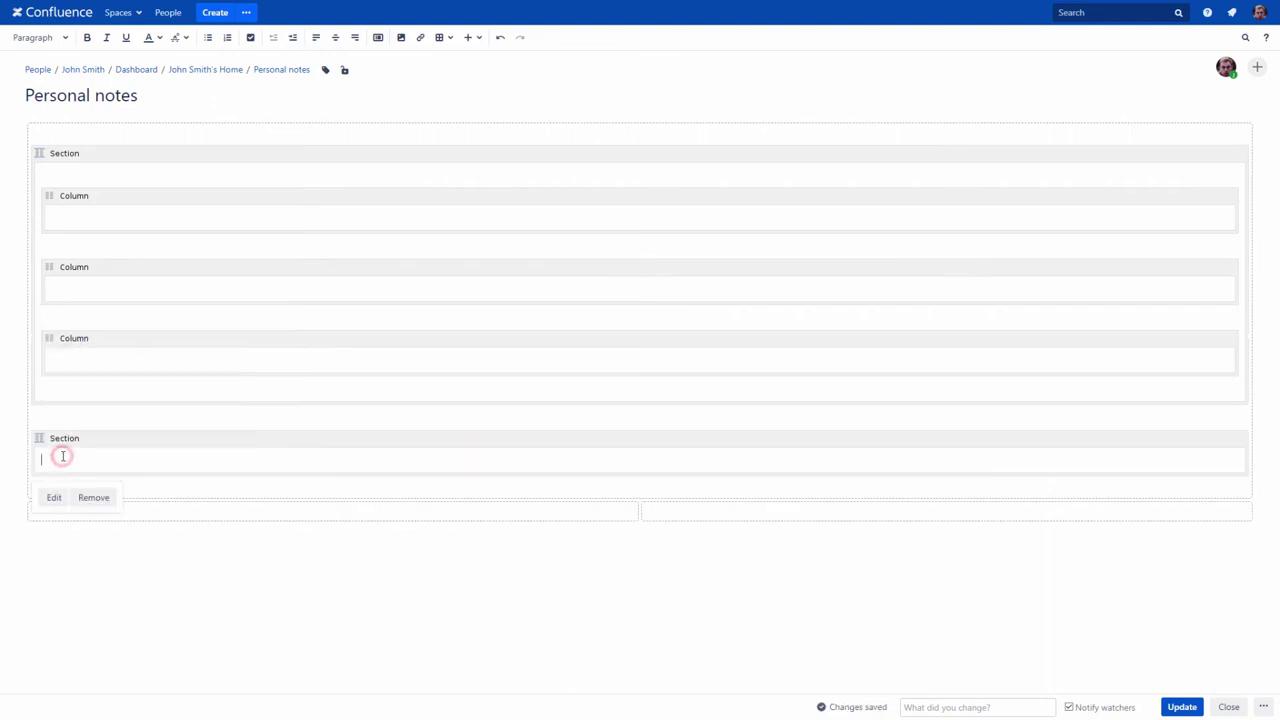
text({col)
click(82, 406)
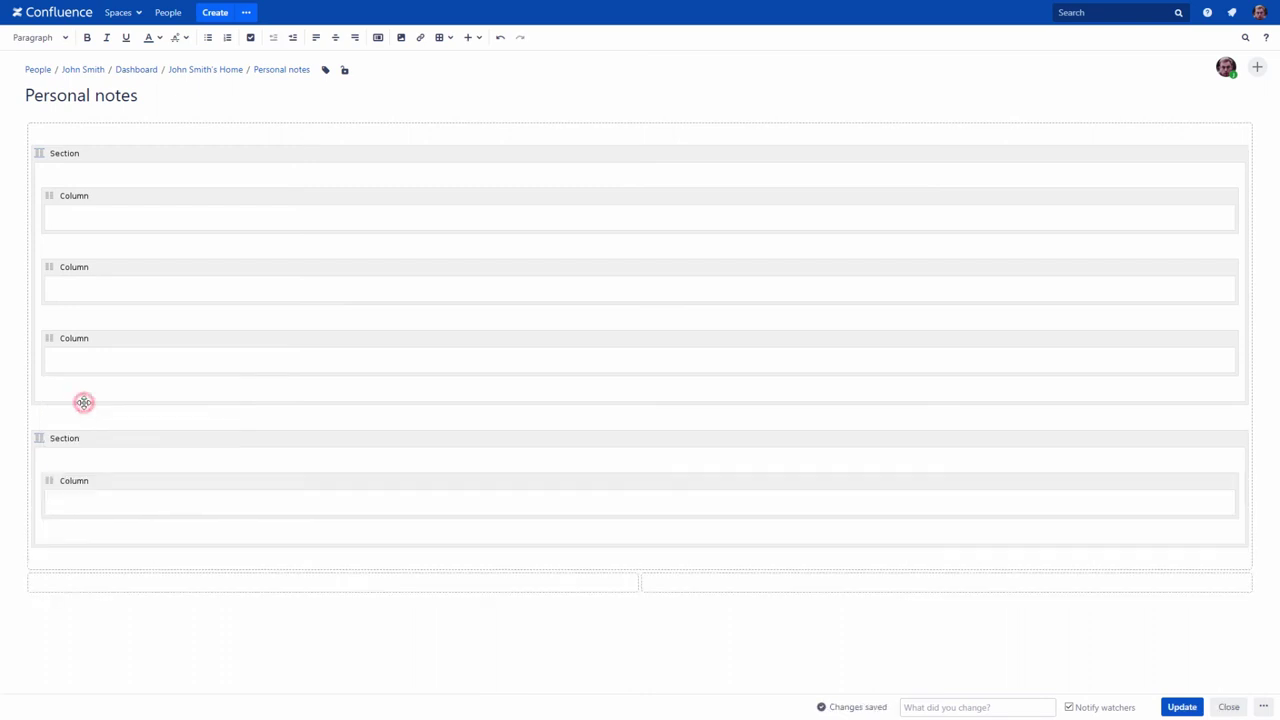
click(53, 533)
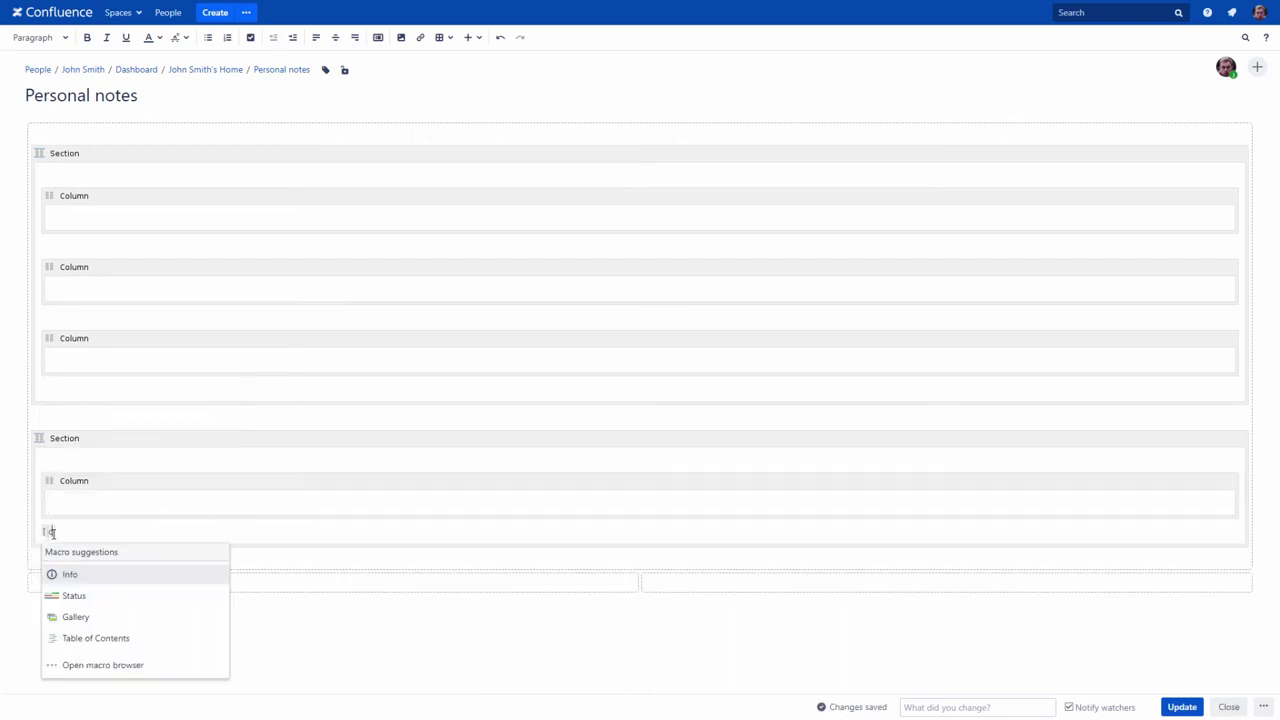
text(olu)
click(68, 477)
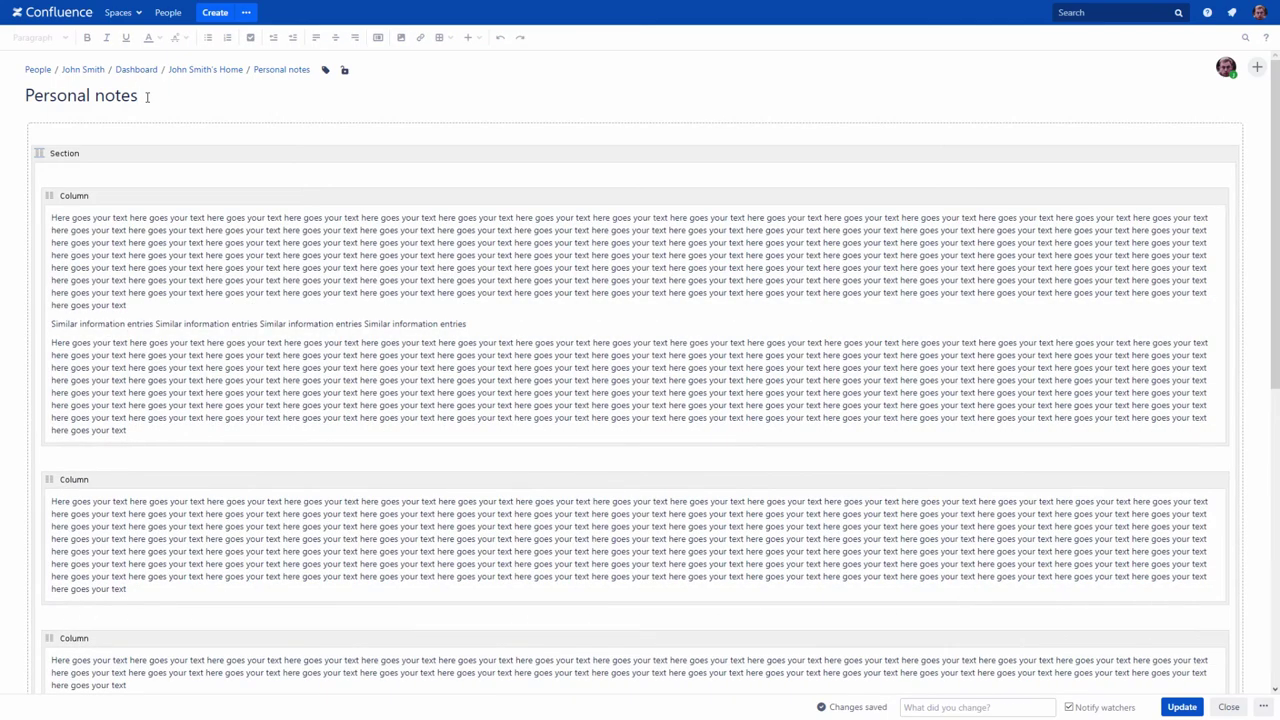
Step: Set the top section's column widths to 60, 30 and 10
click(126, 194)
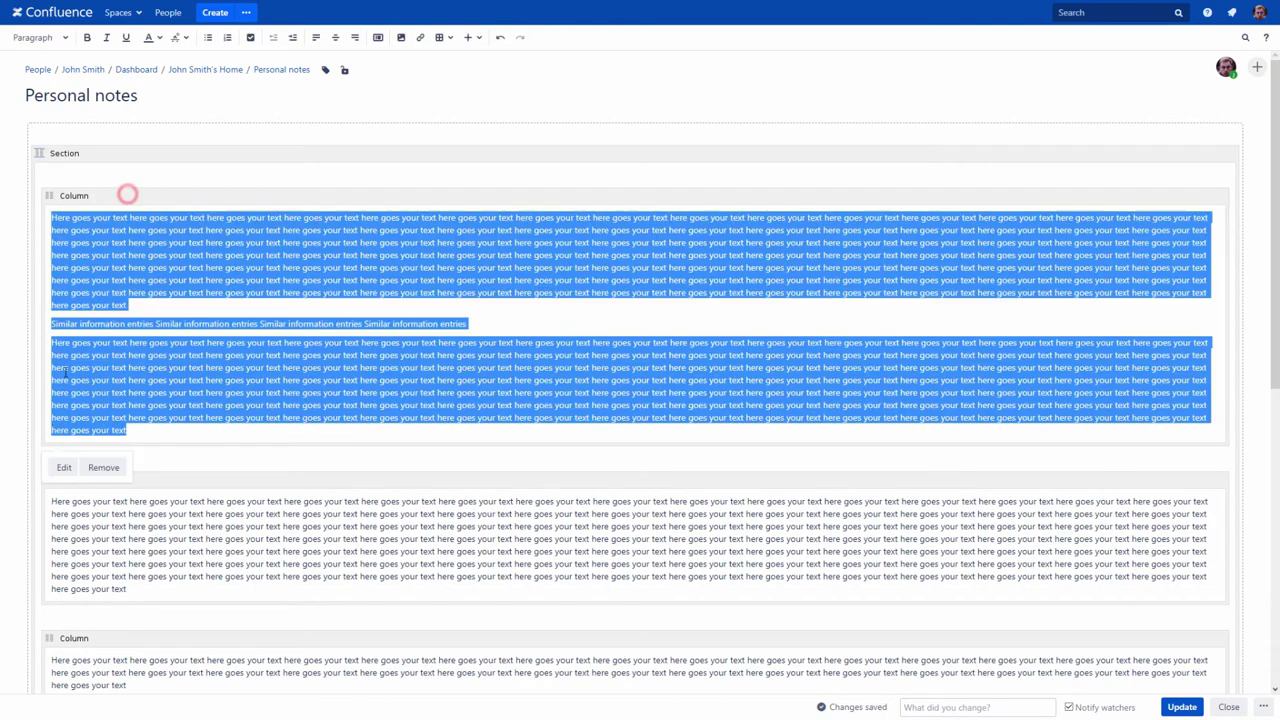
click(58, 469)
text(60)
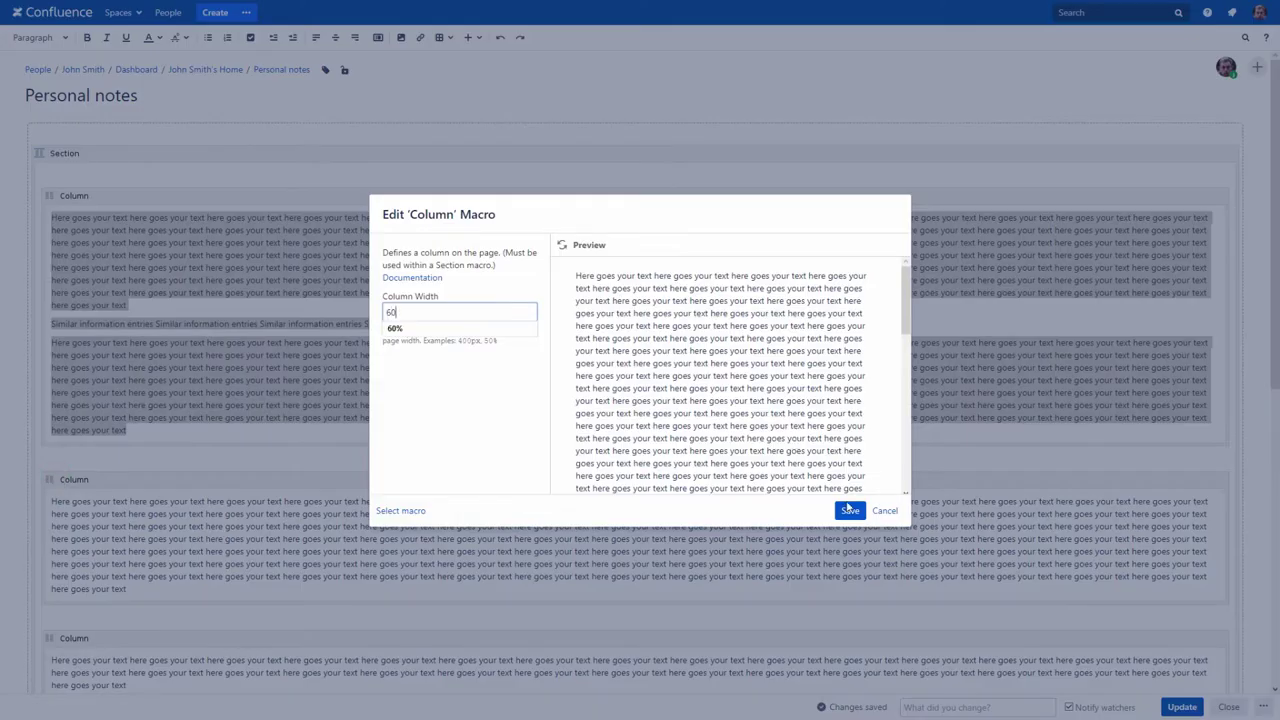
click(850, 510)
click(266, 483)
click(62, 625)
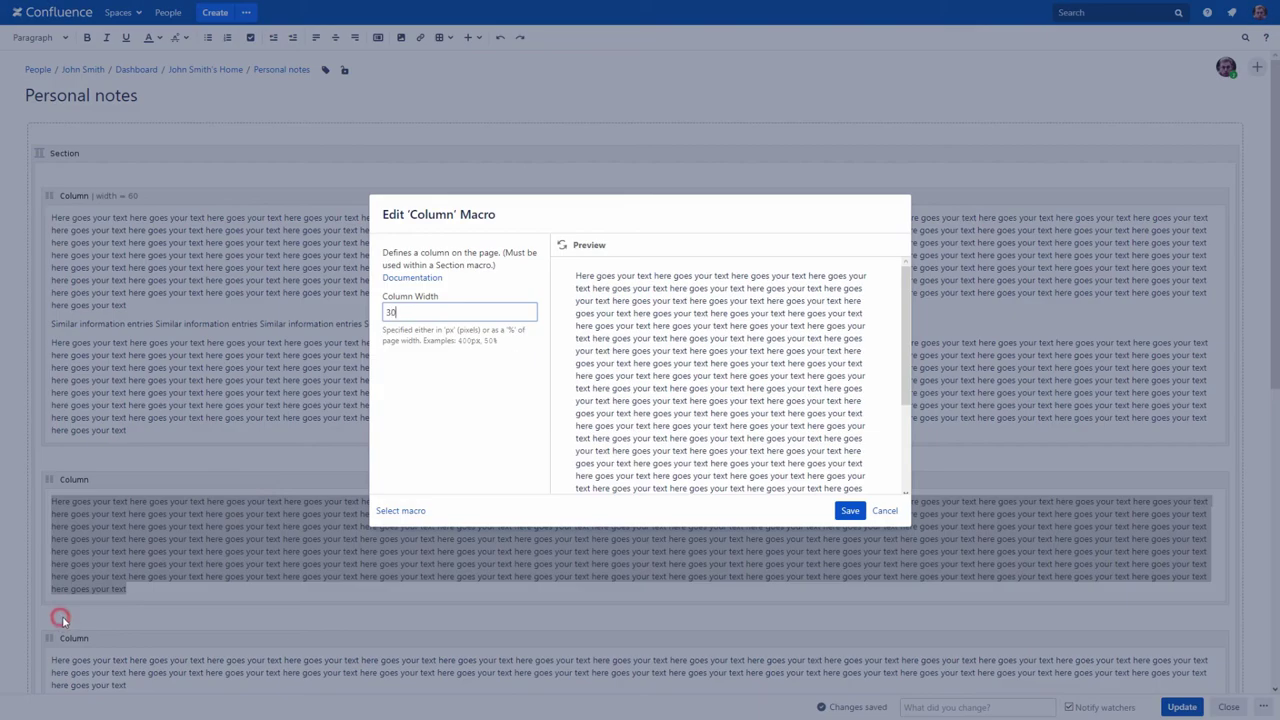
click(849, 511)
scroll(320, 610, down, 2)
click(108, 450)
click(66, 535)
text(10)
click(849, 511)
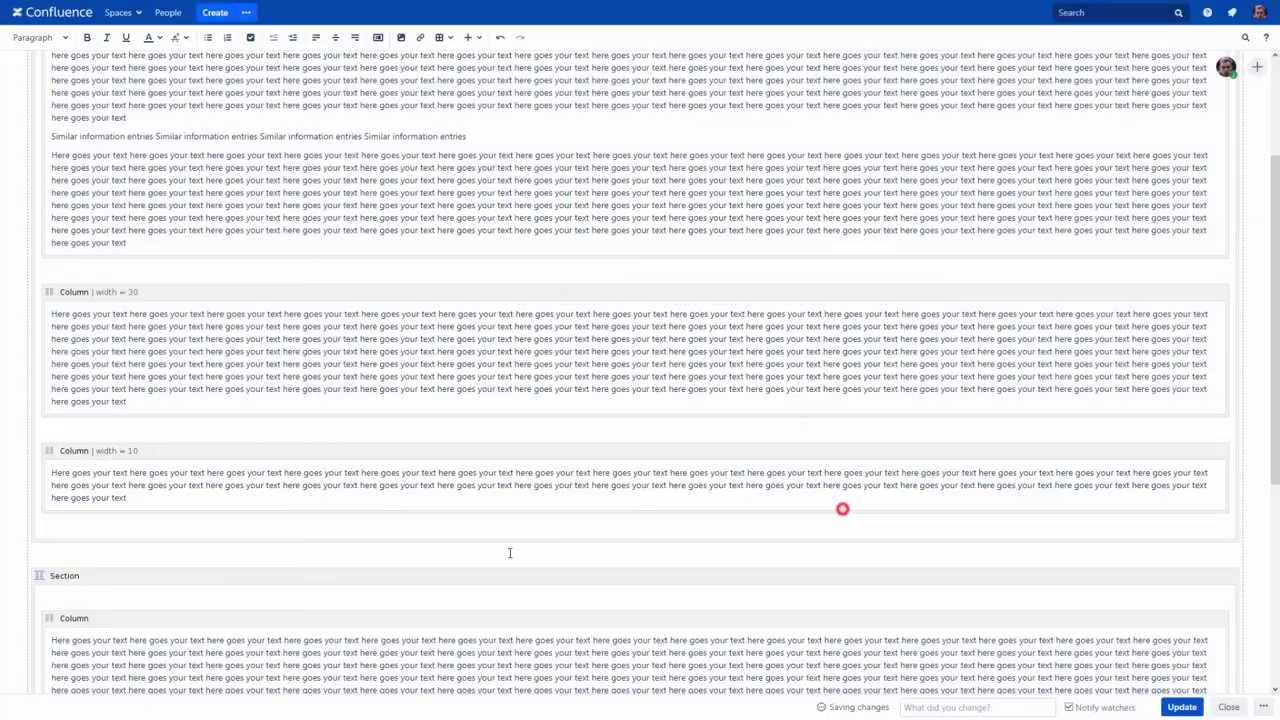
Step: Set the lower section's column widths to 80 and 20
scroll(420, 548, down, 3)
scroll(360, 540, down, 2)
click(142, 368)
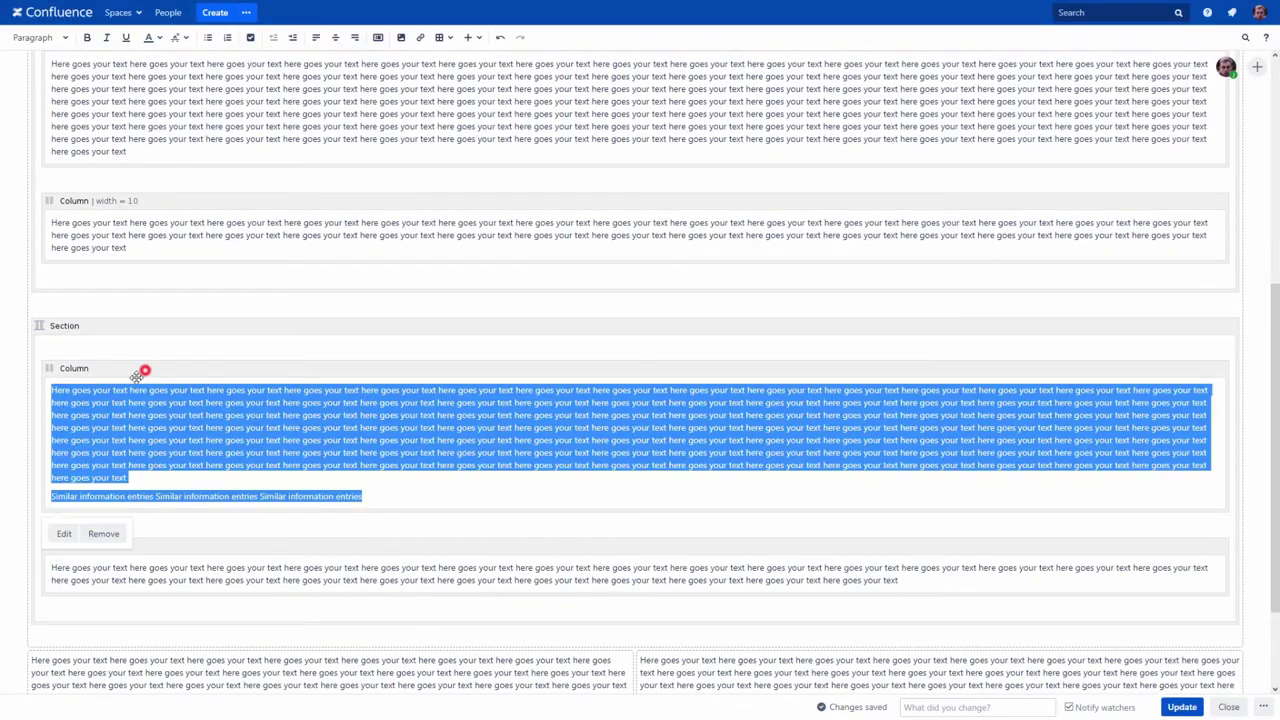
click(66, 533)
text(80)
click(849, 511)
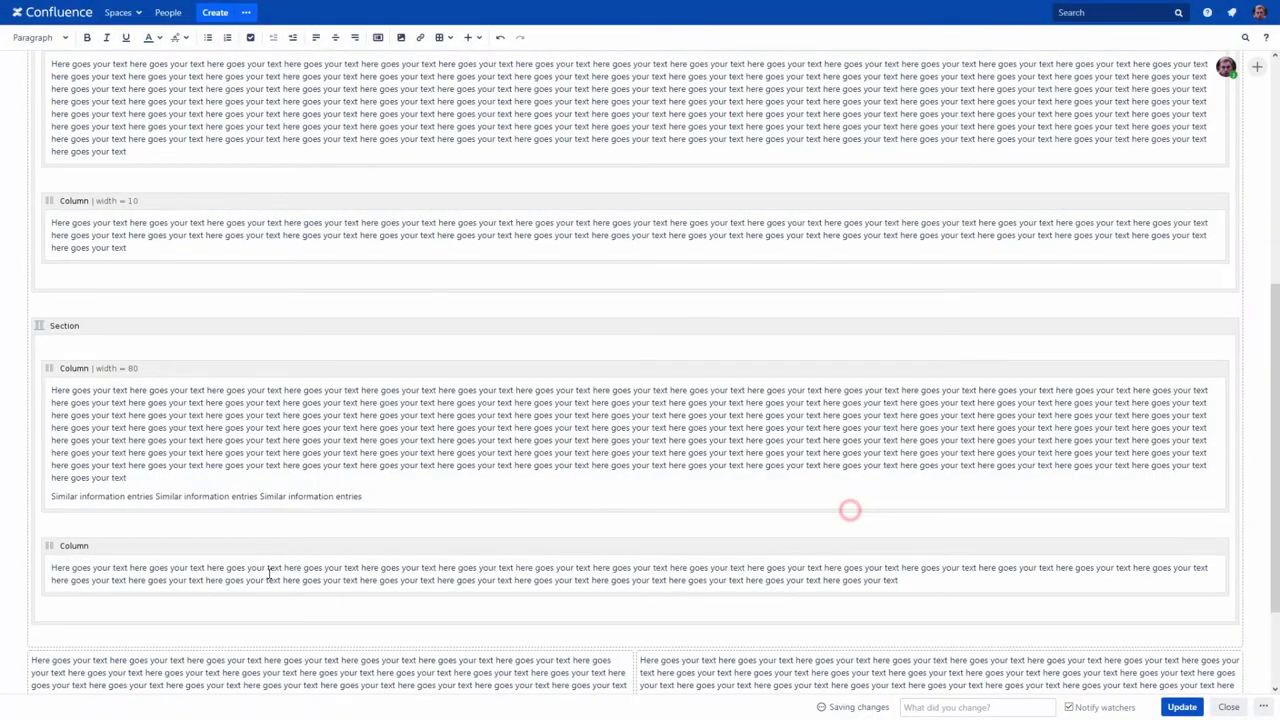
click(257, 548)
click(63, 617)
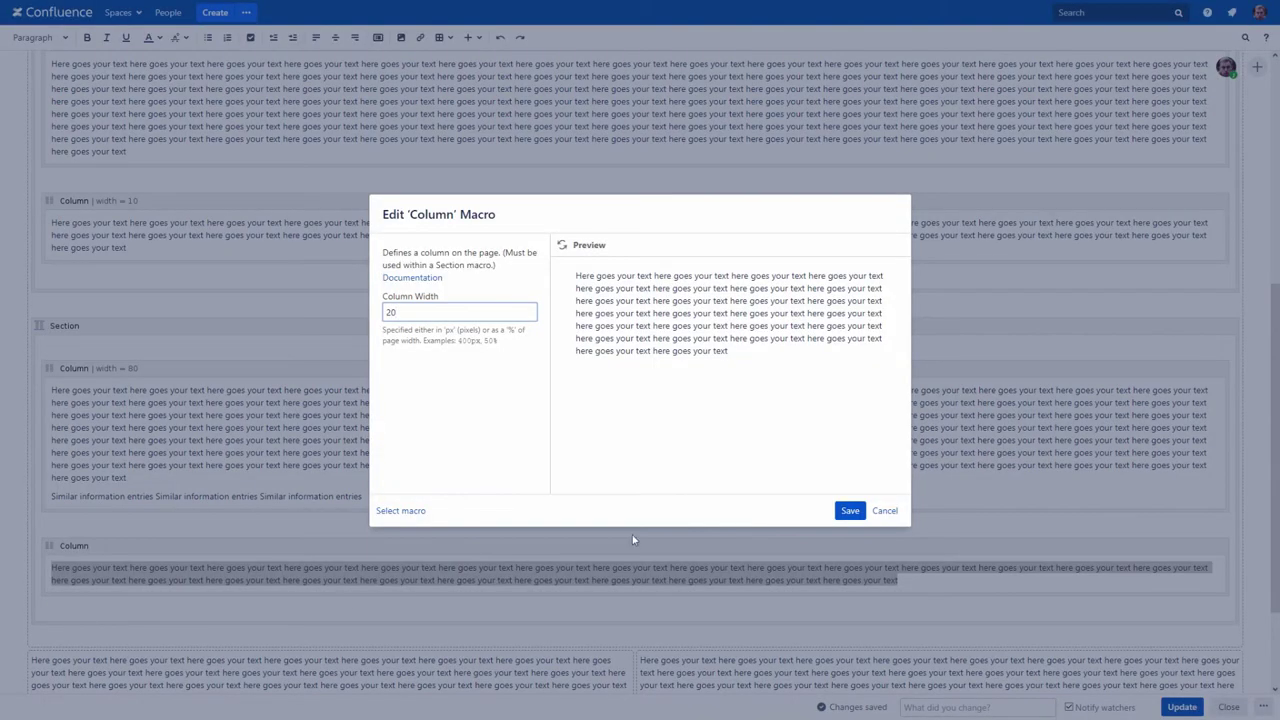
click(838, 511)
Step: Turn on Show Border for both Section macros and publish the page
scroll(169, 417, up, 5)
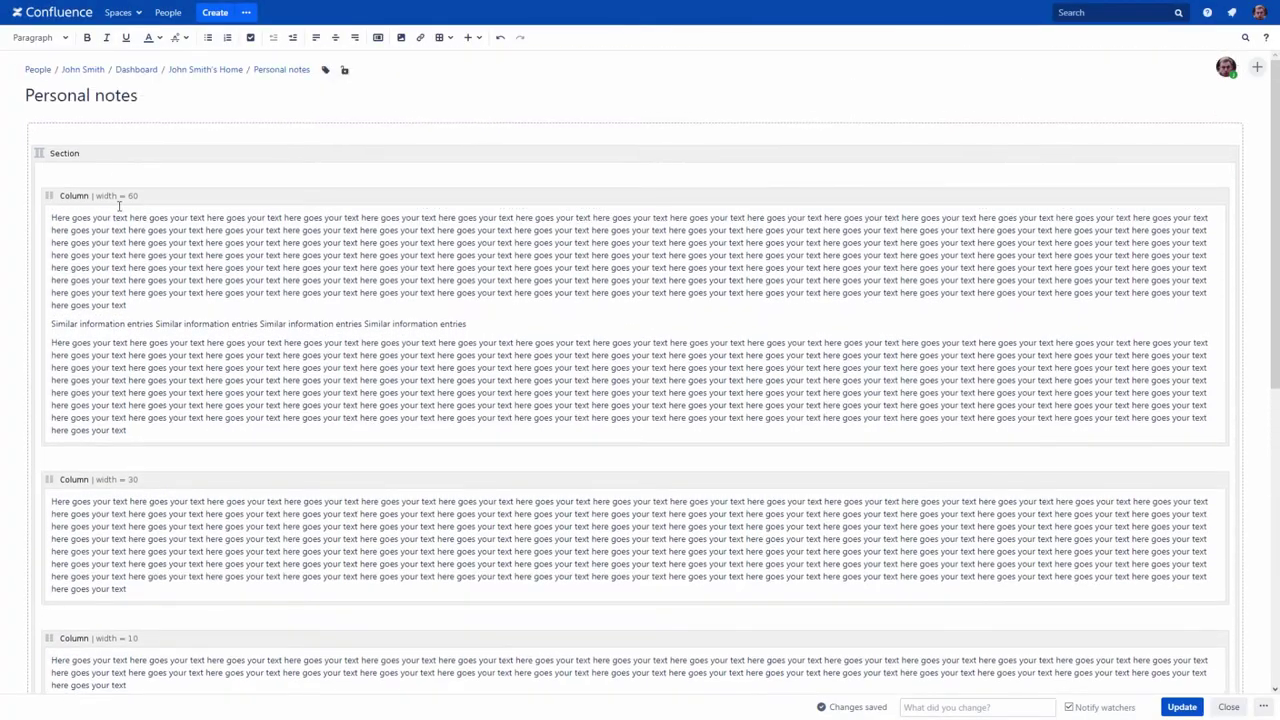
click(102, 153)
click(51, 124)
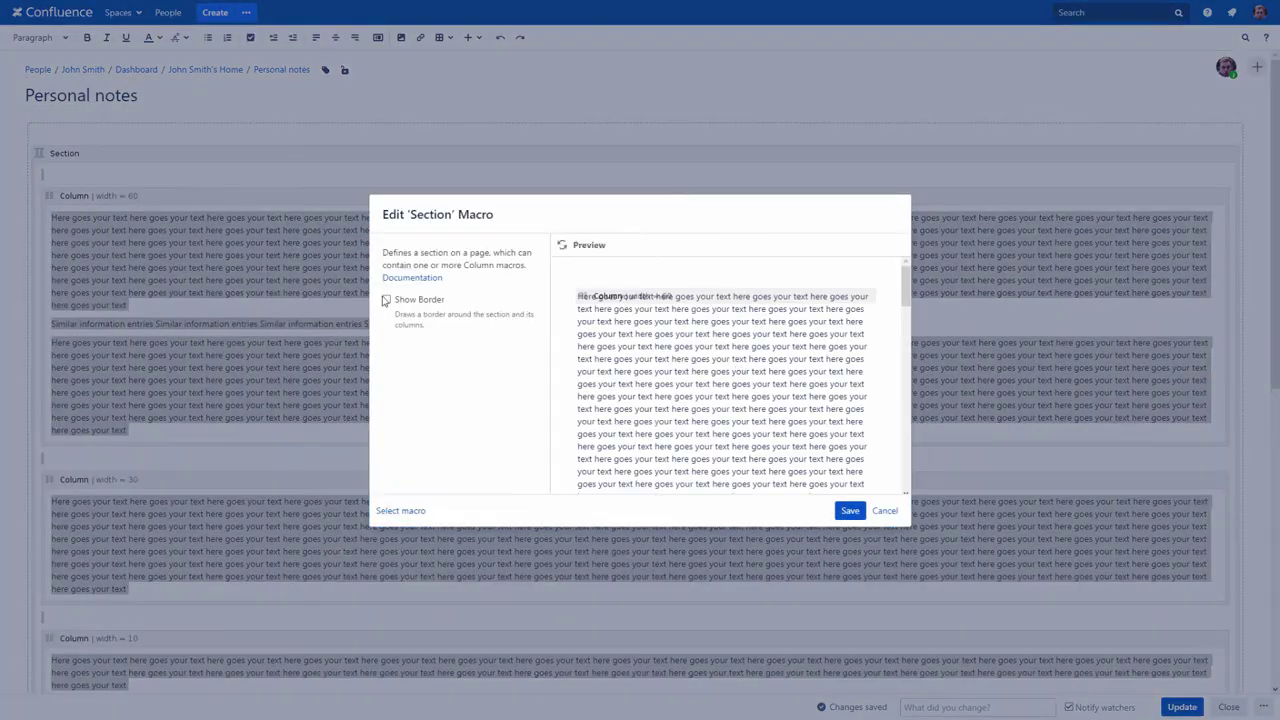
click(387, 300)
click(850, 511)
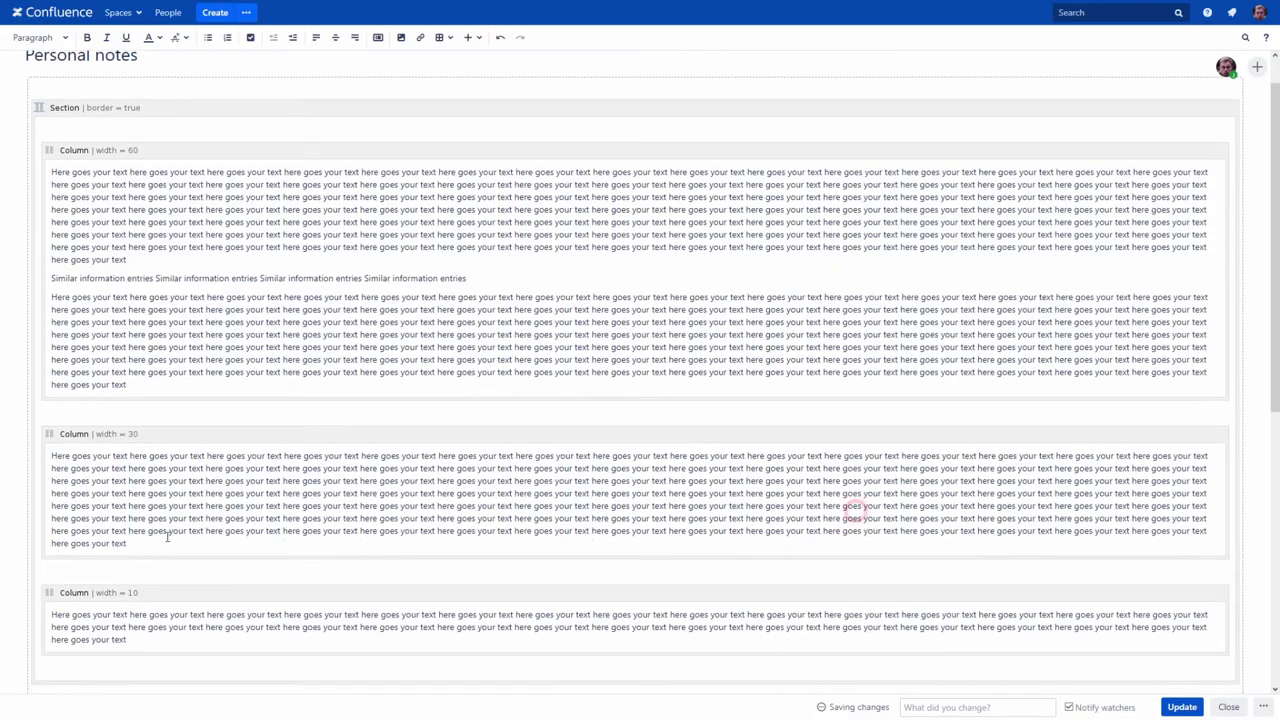
scroll(167, 537, down, 3)
click(86, 412)
click(46, 380)
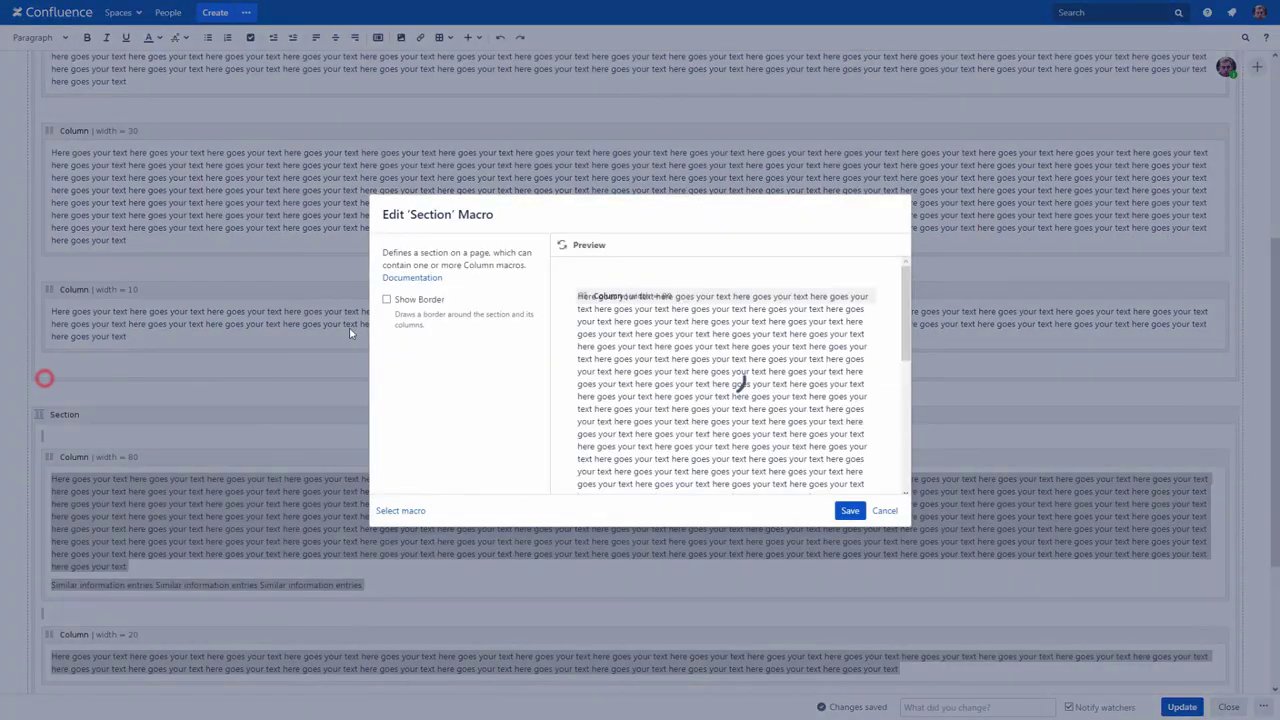
click(387, 300)
click(850, 511)
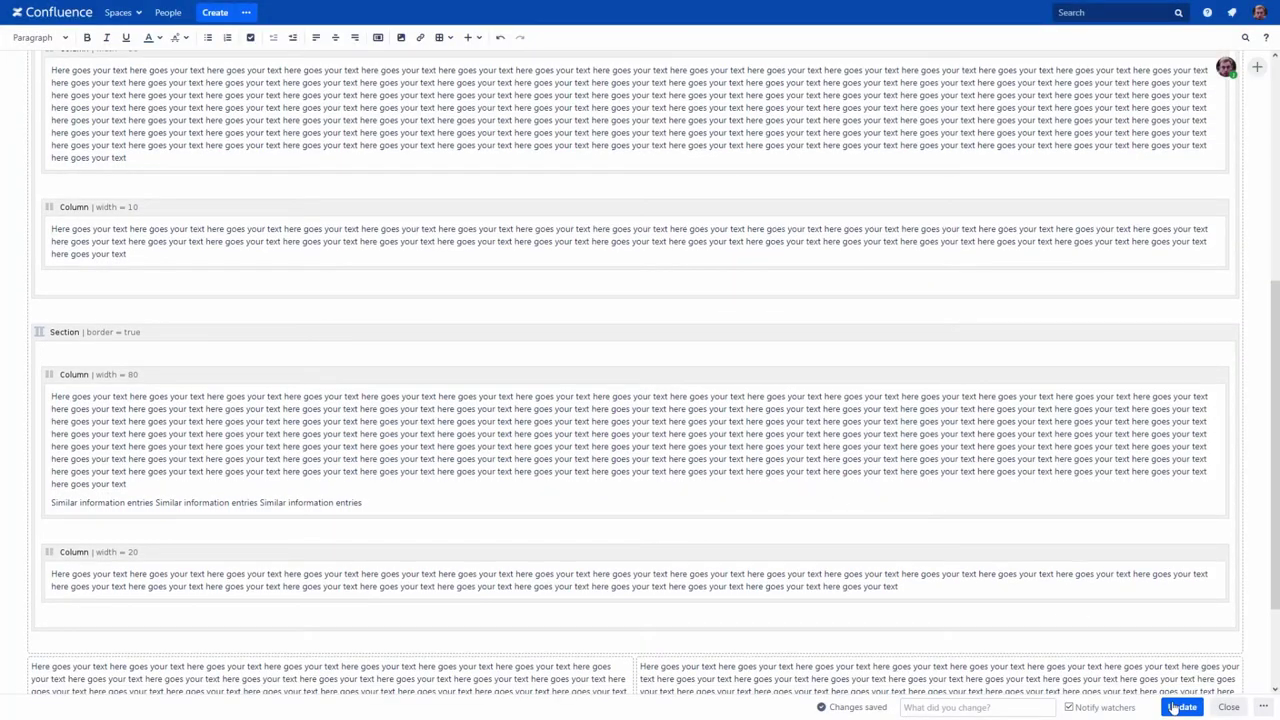
click(1182, 707)
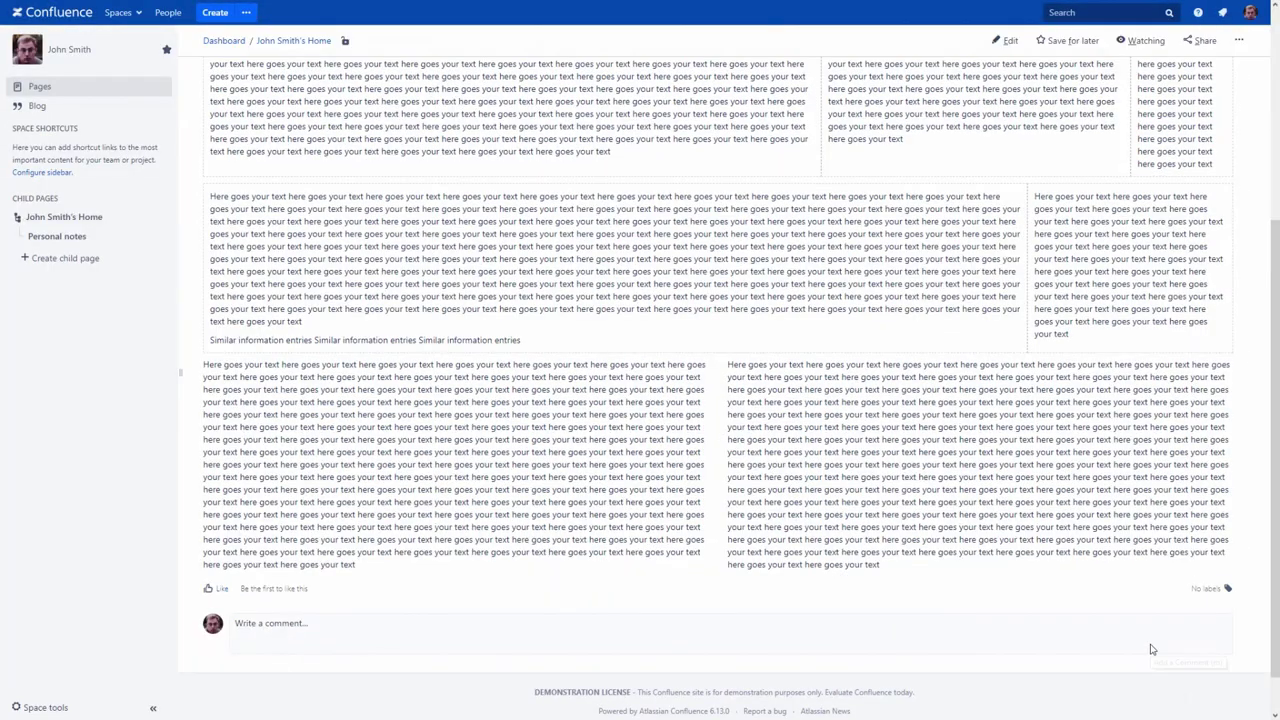
scroll(1150, 650, up, 5)
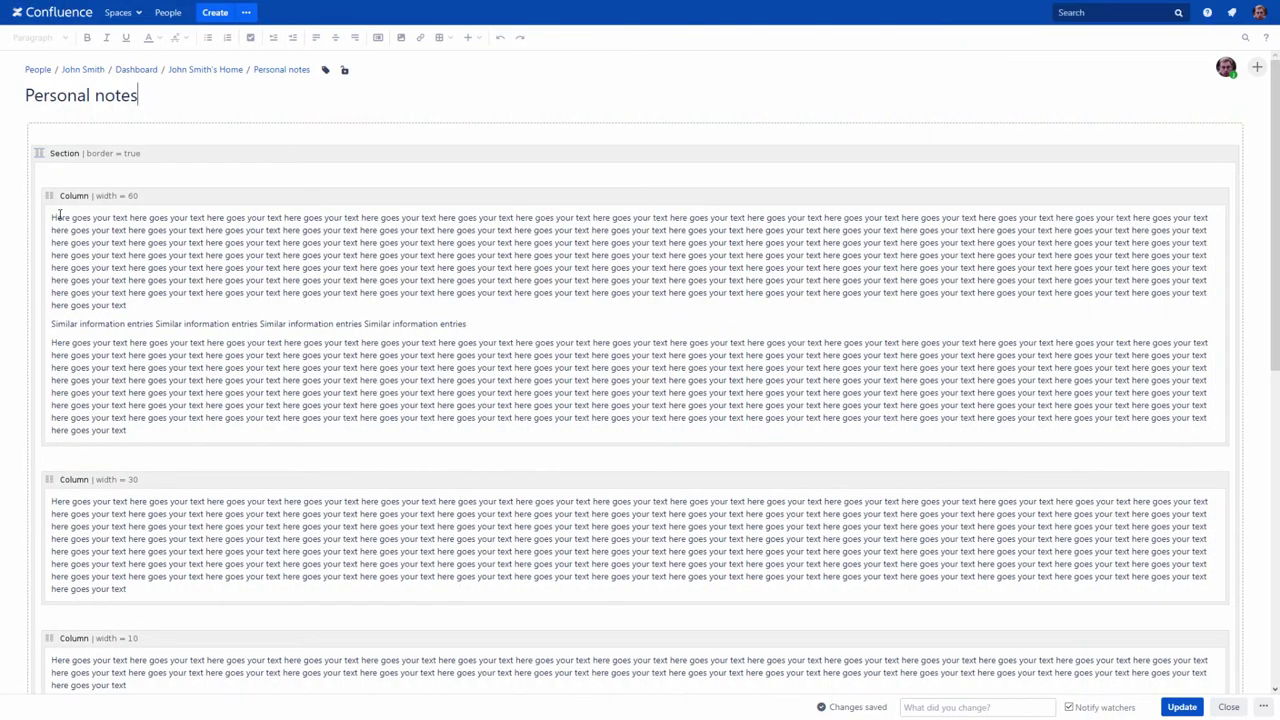
Step: Add centred Heading 1 titles 'Caramel' and 'Candies' to the first columns
click(52, 217)
key(Return)
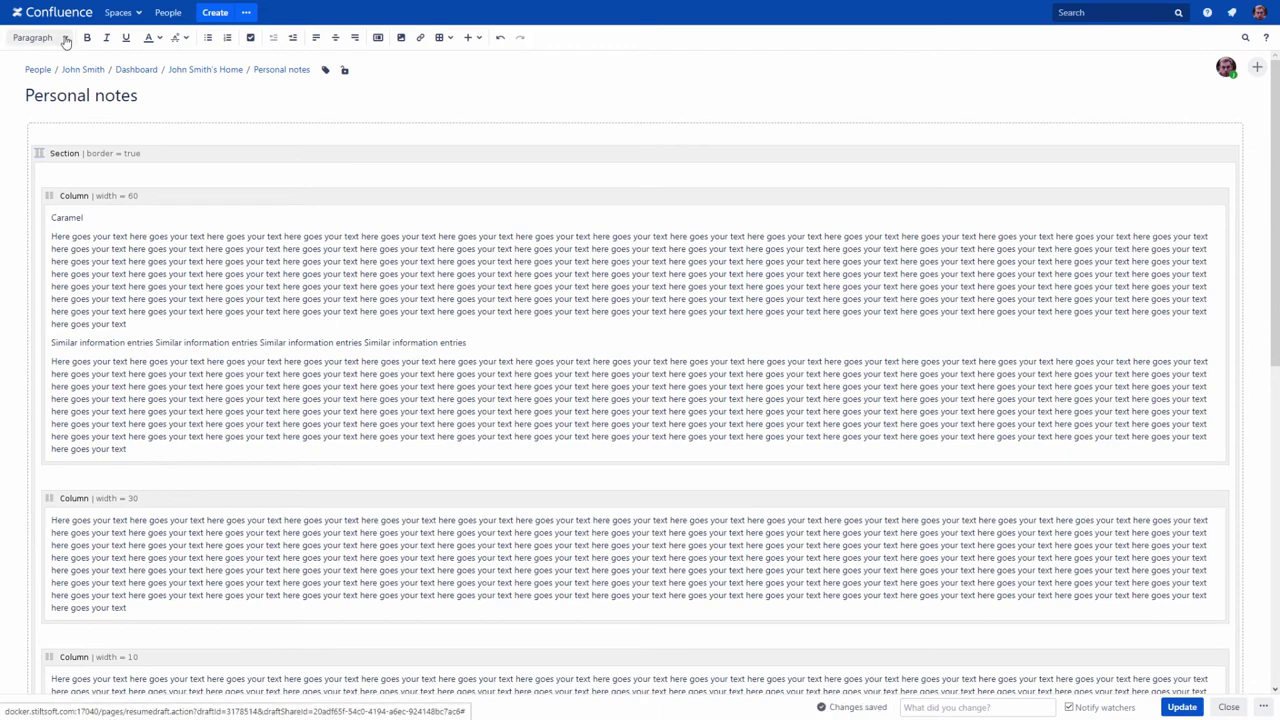
click(63, 37)
click(60, 69)
click(335, 37)
click(50, 364)
key(Return)
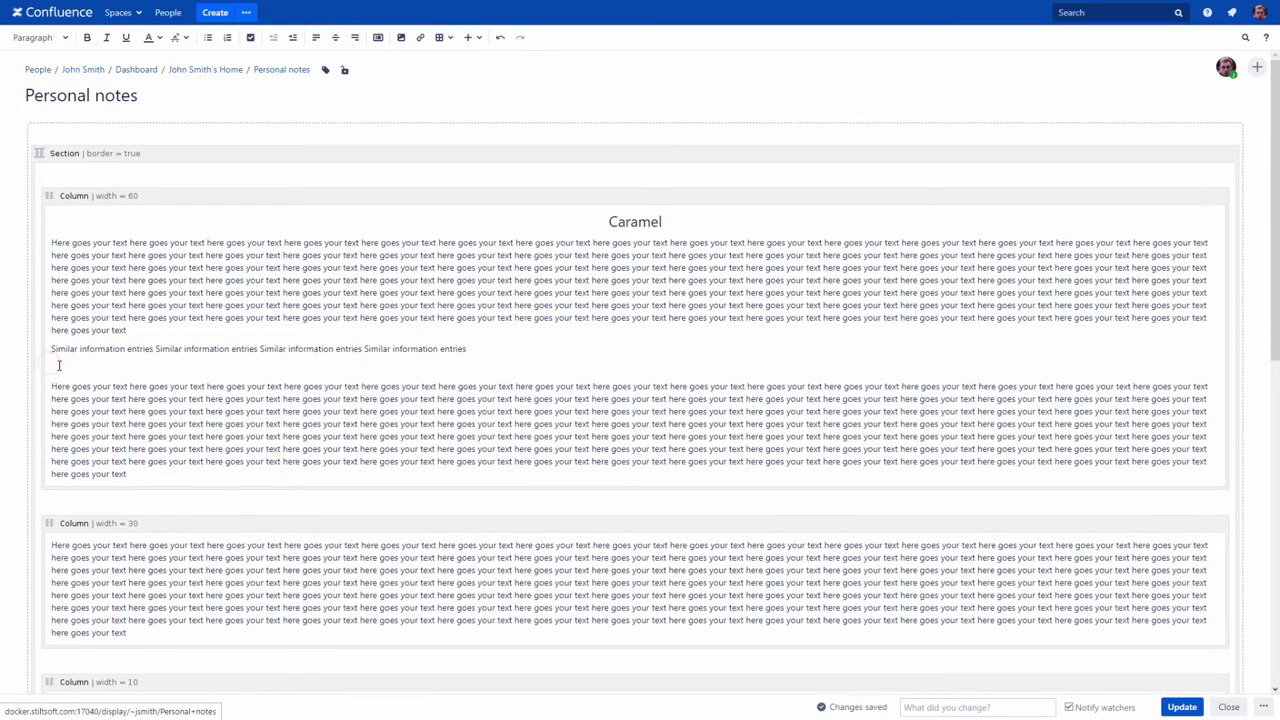
text(Candies)
click(63, 40)
click(45, 93)
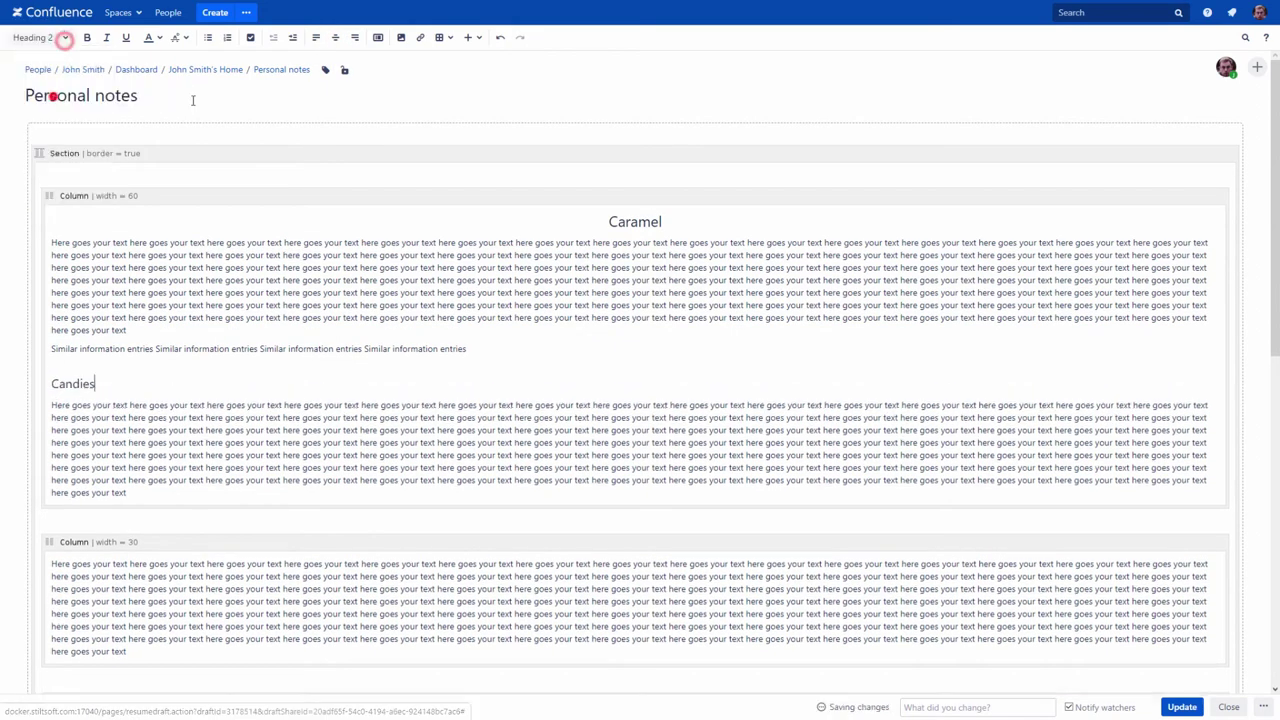
click(335, 37)
Step: Add centred Heading 1 titles 'Chocolate' and 'Biscuits', then publish the page
click(51, 566)
key(Return)
text(Chocolate)
click(63, 37)
click(63, 74)
click(335, 37)
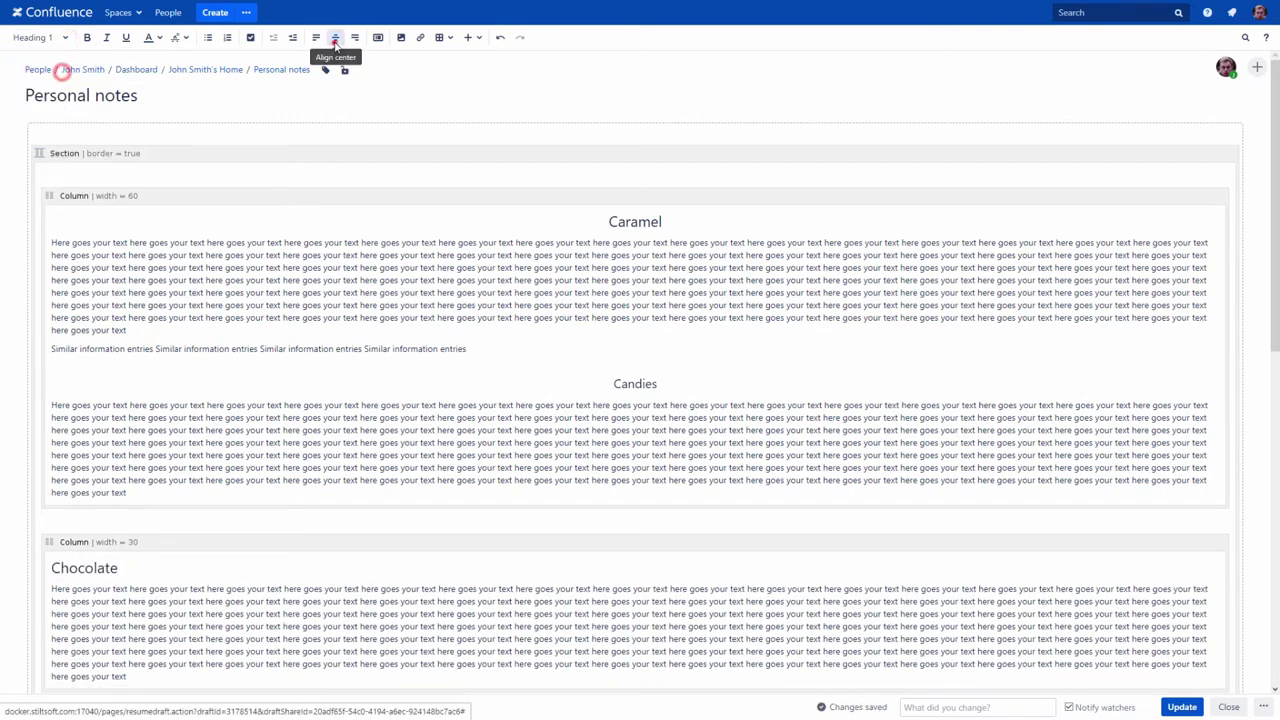
scroll(157, 575, down, 1)
click(51, 685)
key(Return)
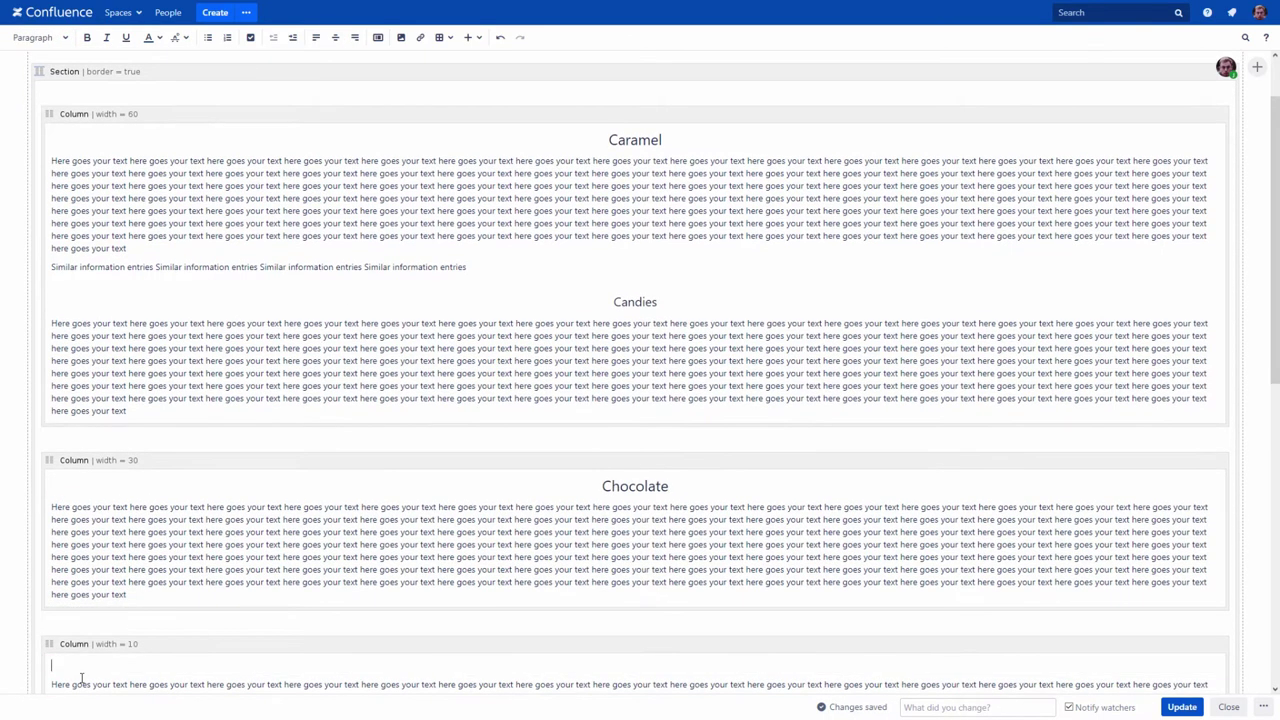
text(Biscuits)
click(63, 37)
click(63, 74)
click(335, 37)
click(1180, 707)
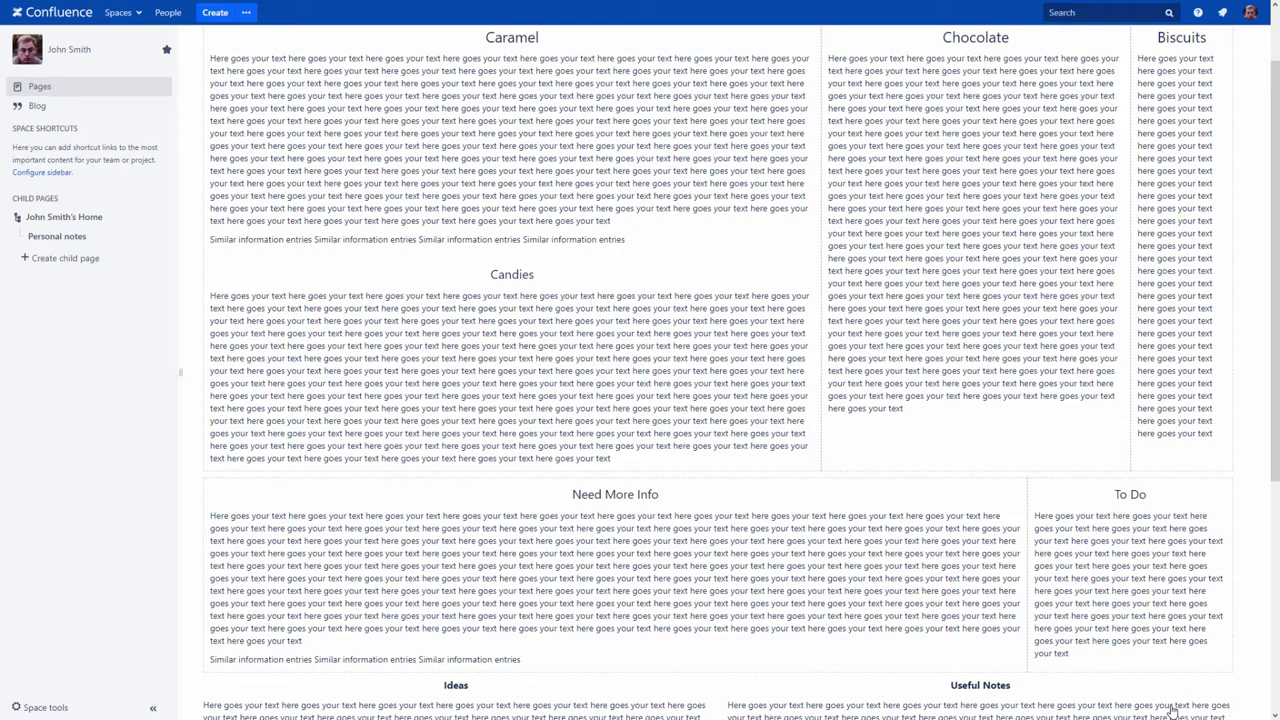
Step: Split the Caramel entries onto four lines and make them a bulleted list
key(e)
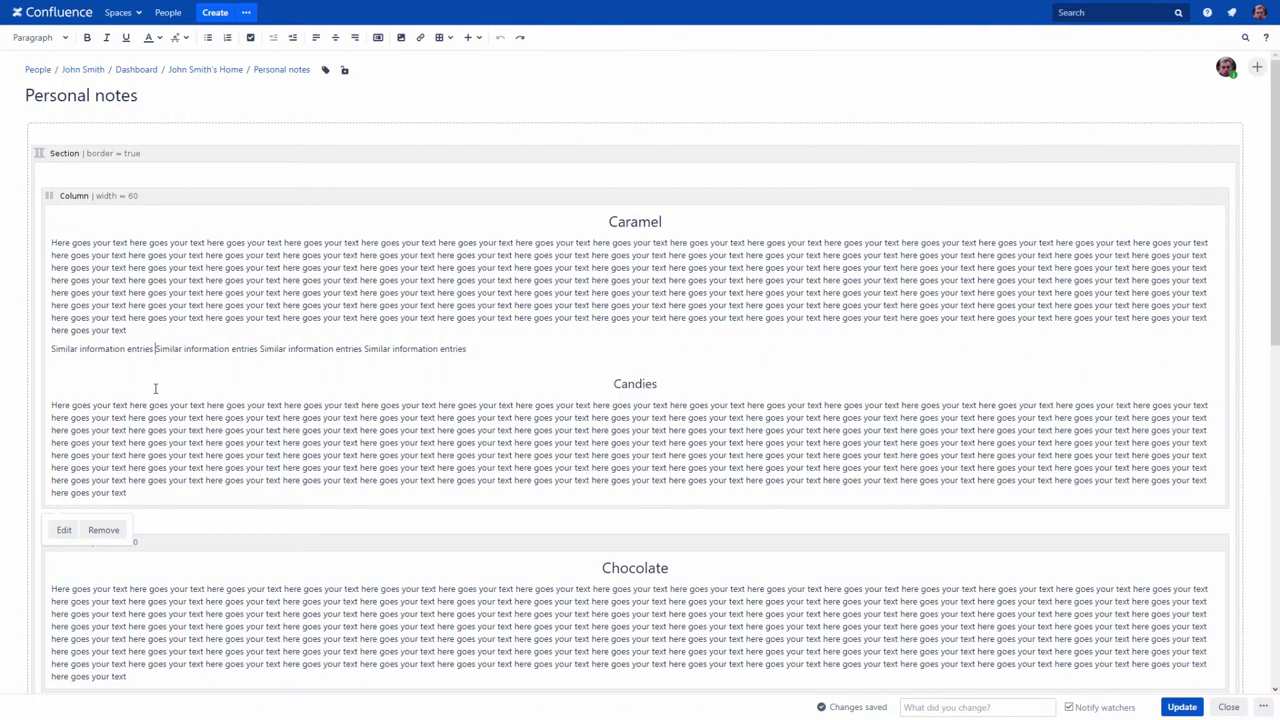
key(Return)
click(156, 367)
key(Return)
click(157, 386)
key(Return)
drag(51, 349, 153, 405)
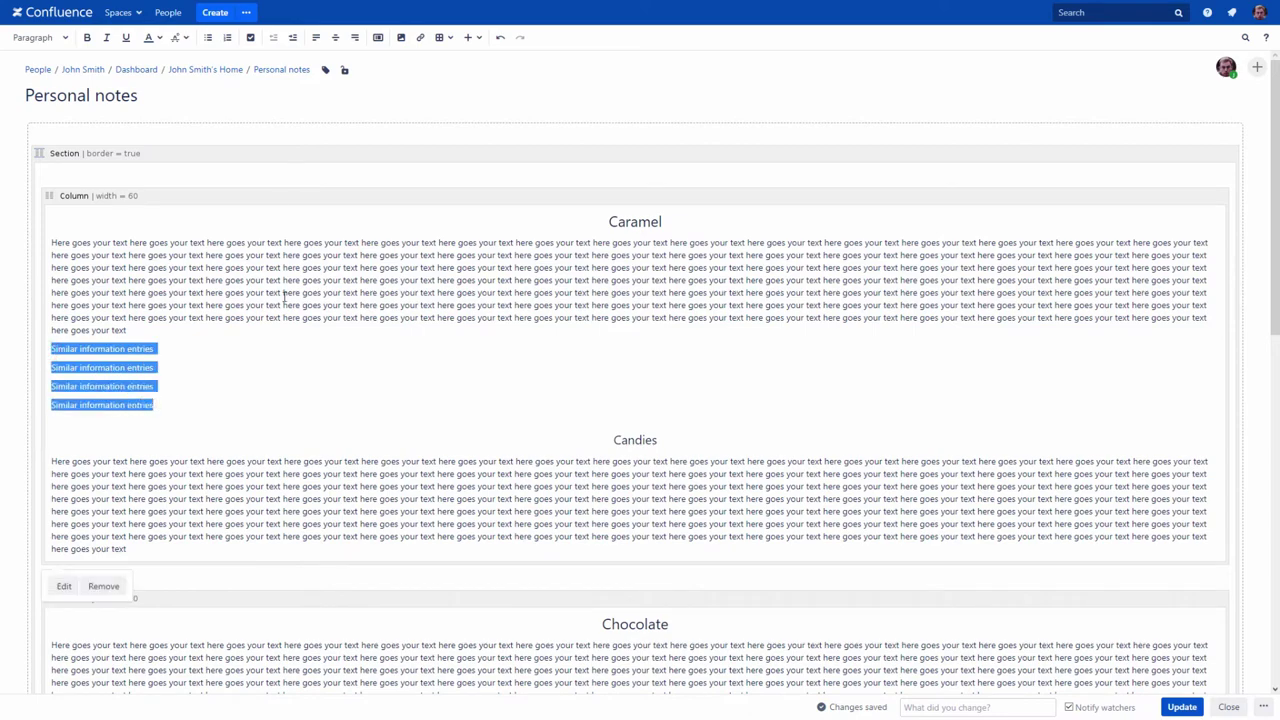
click(208, 37)
Step: Make the three Need More Info entries a numbered list and publish
scroll(130, 434, down, 4)
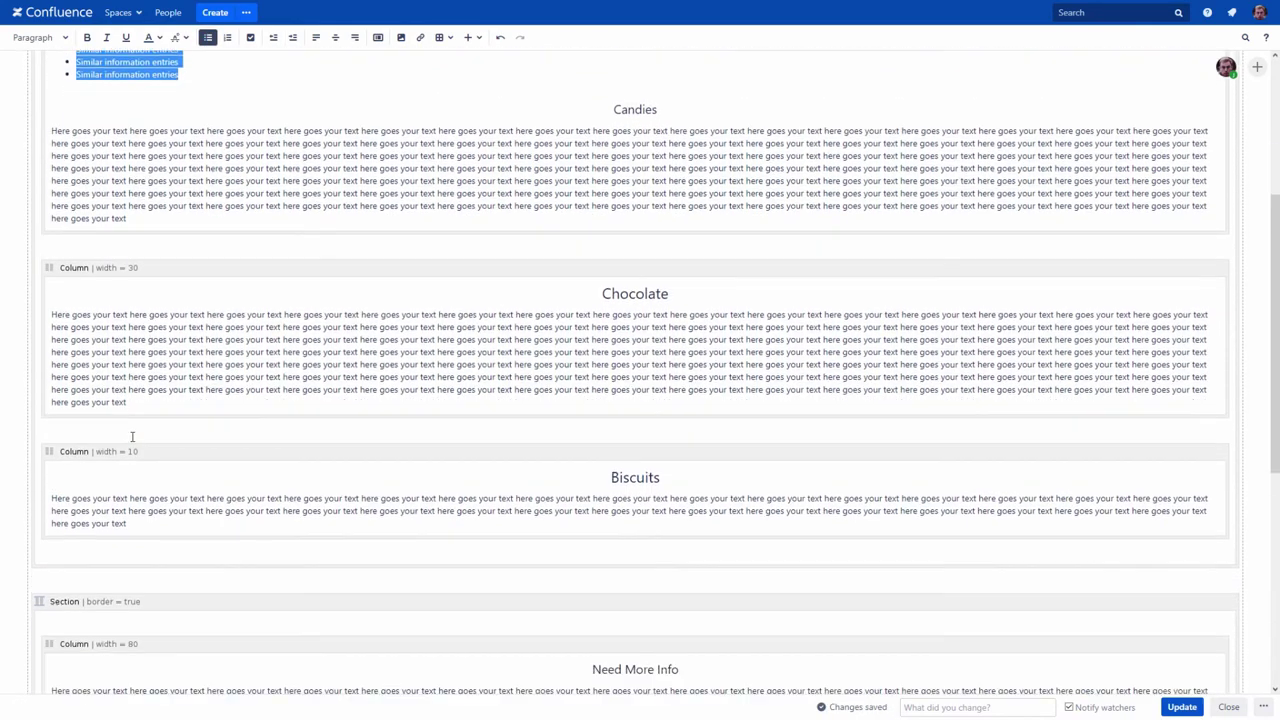
scroll(132, 436, down, 4)
click(157, 421)
key(Return)
click(157, 438)
key(Return)
drag(49, 421, 155, 459)
click(227, 37)
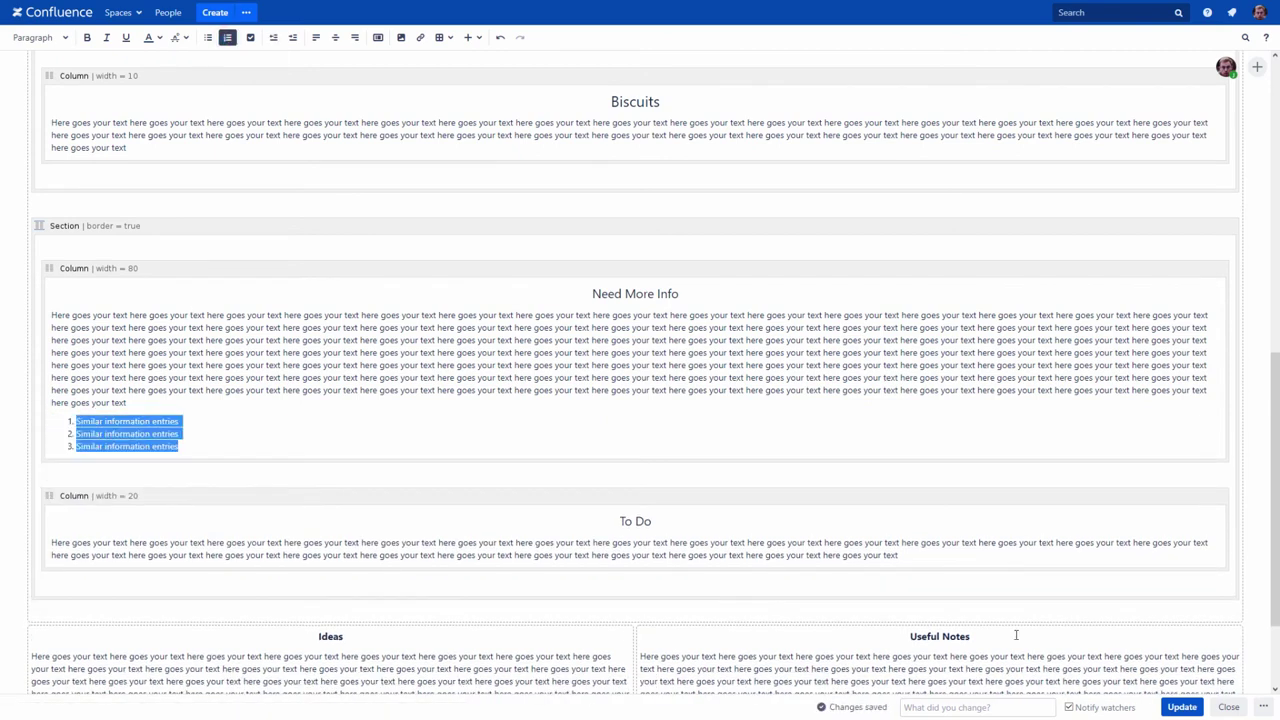
click(1178, 708)
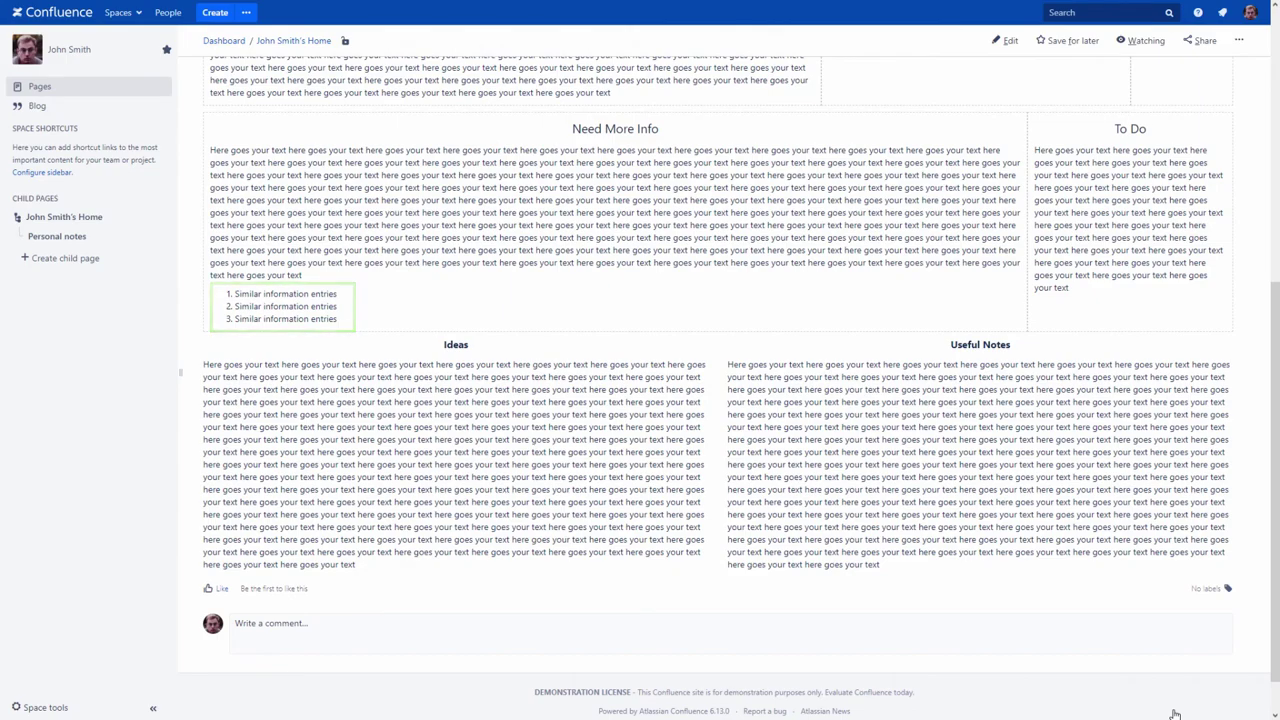
scroll(1175, 713, up, 4)
scroll(1175, 713, up, 1)
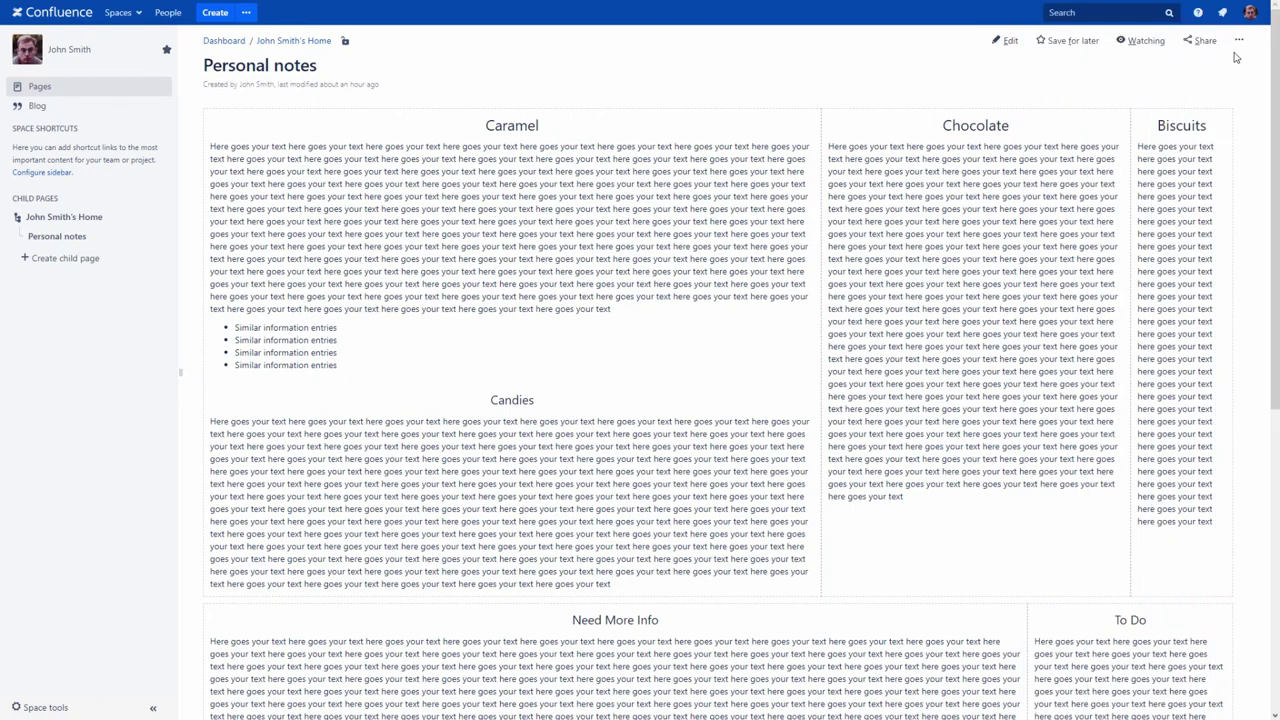
Step: Upload Caramel.txt and Biscuits.txt on the Attachments page, then sort the list by size
click(1238, 40)
click(1211, 60)
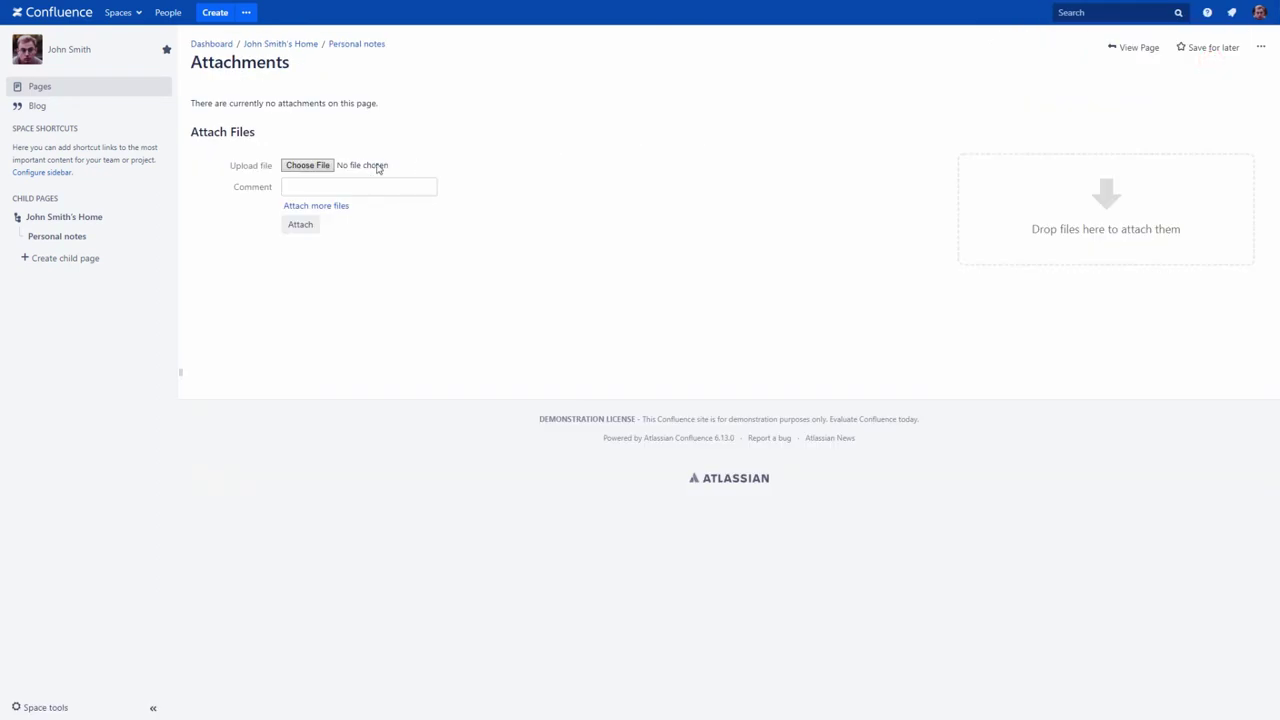
click(320, 165)
click(295, 100)
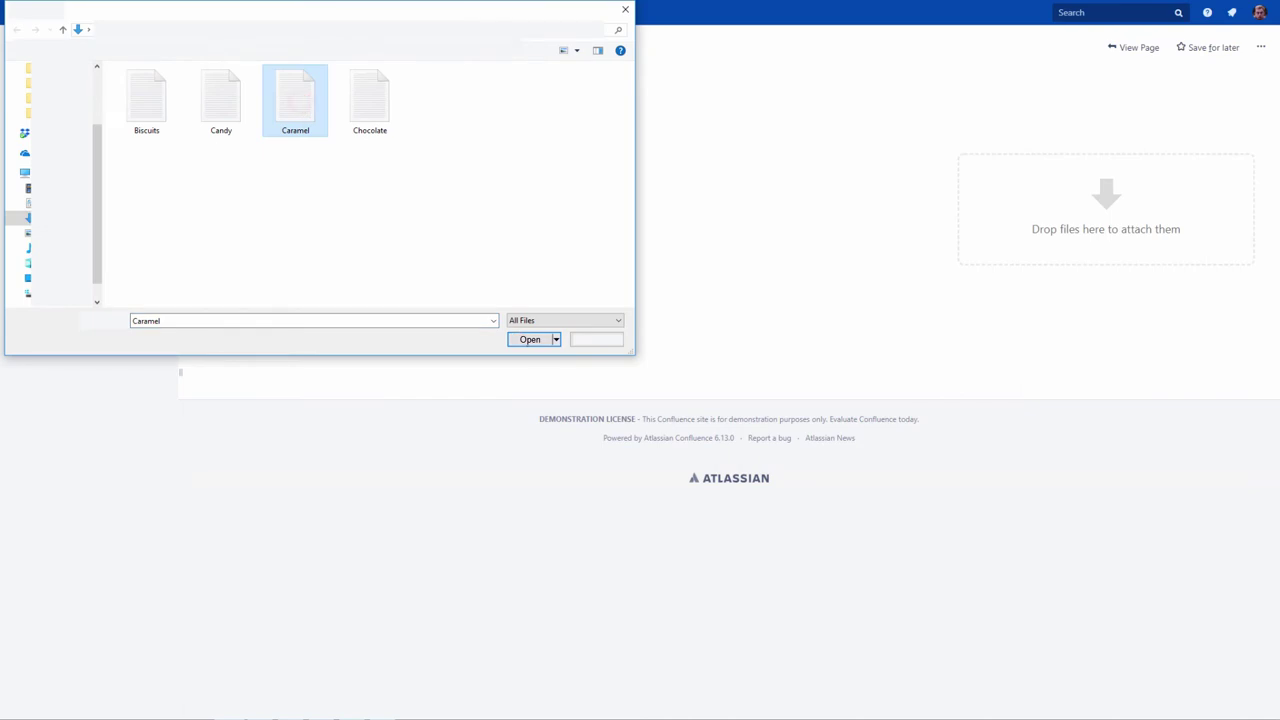
click(524, 338)
click(316, 205)
click(312, 214)
click(146, 100)
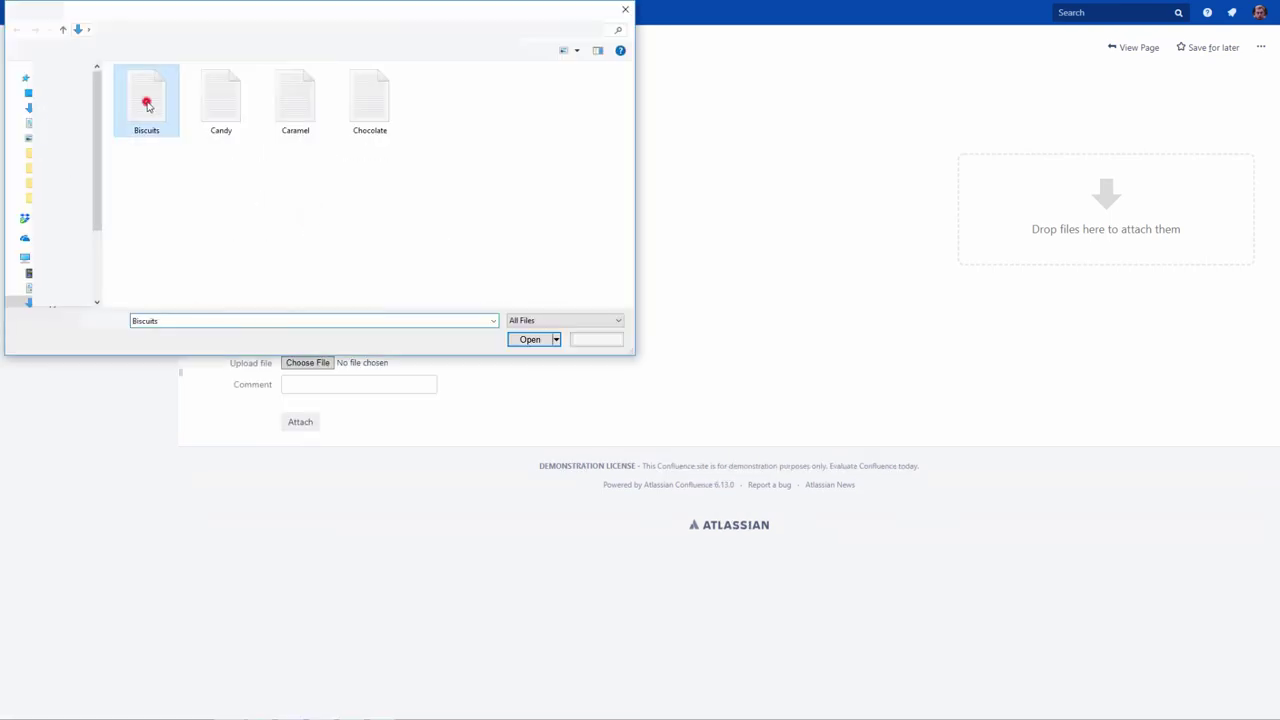
click(527, 340)
click(300, 421)
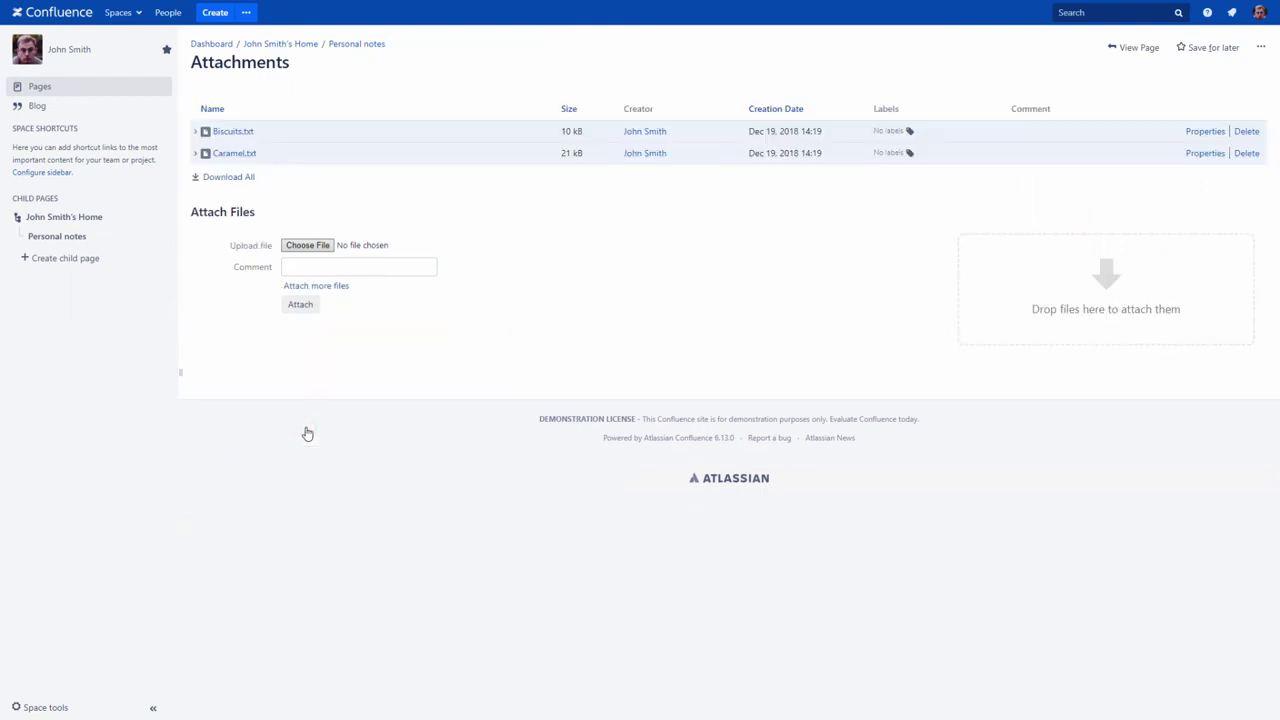
click(567, 112)
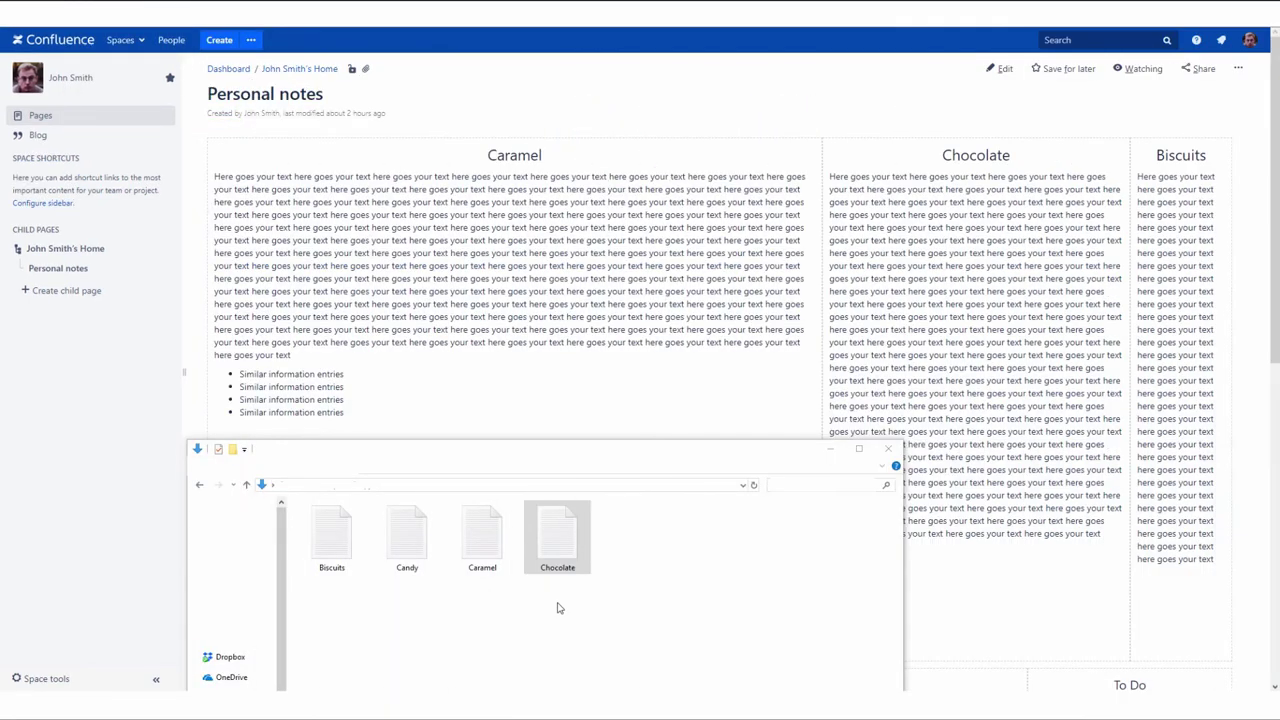
Step: Attach Chocolate.txt by dropping it onto the page and verify the attachments list
drag(557, 540, 560, 420)
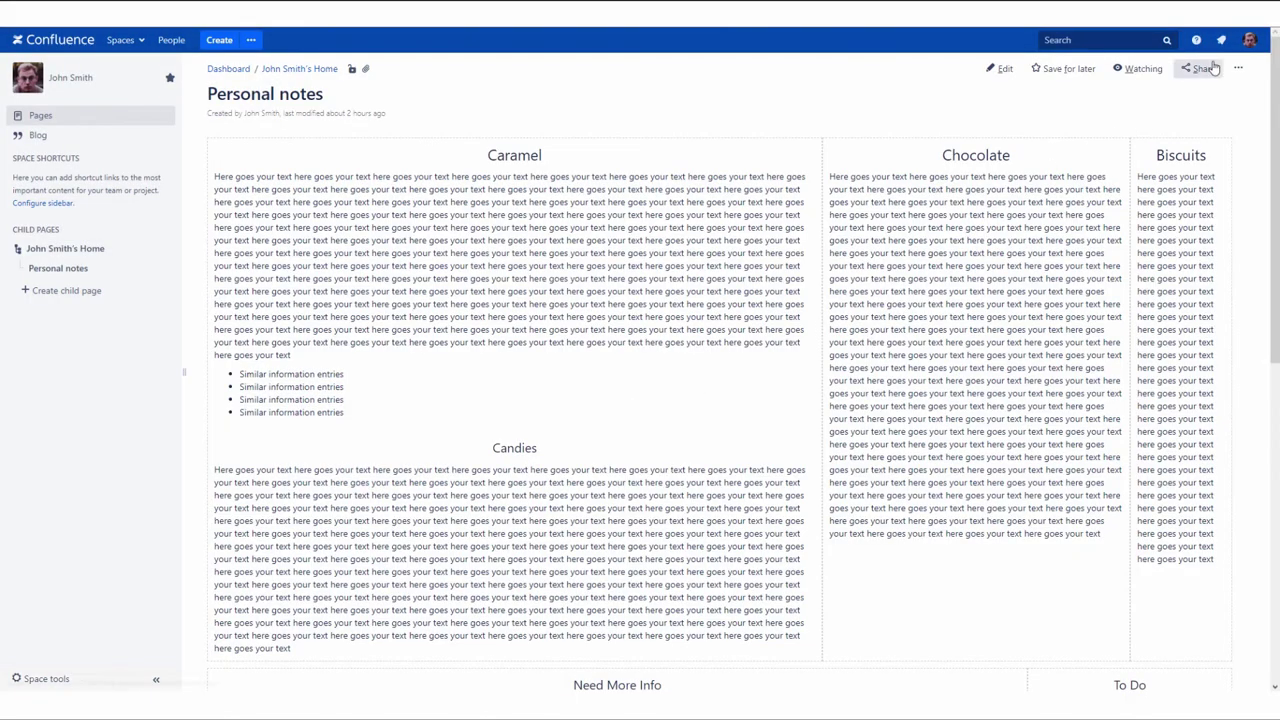
click(1238, 68)
click(1180, 91)
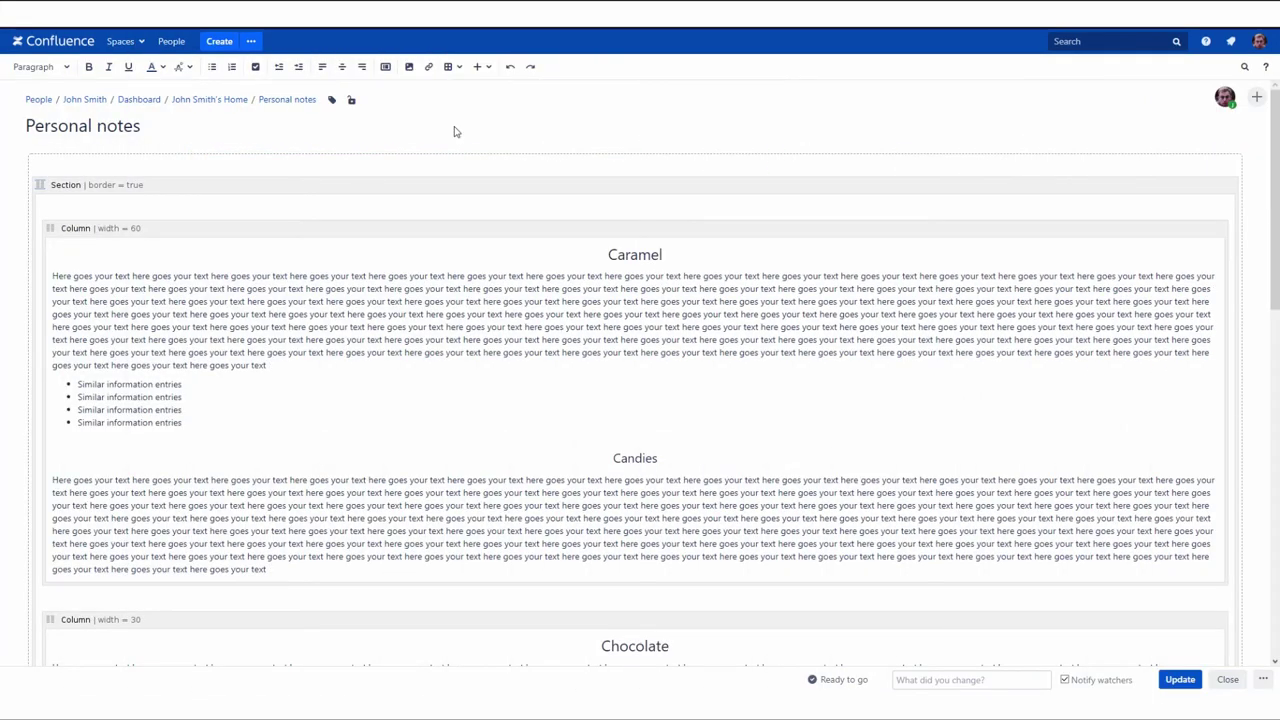
Step: Upload and insert Candy.txt via Files and images, then publish the page
click(484, 67)
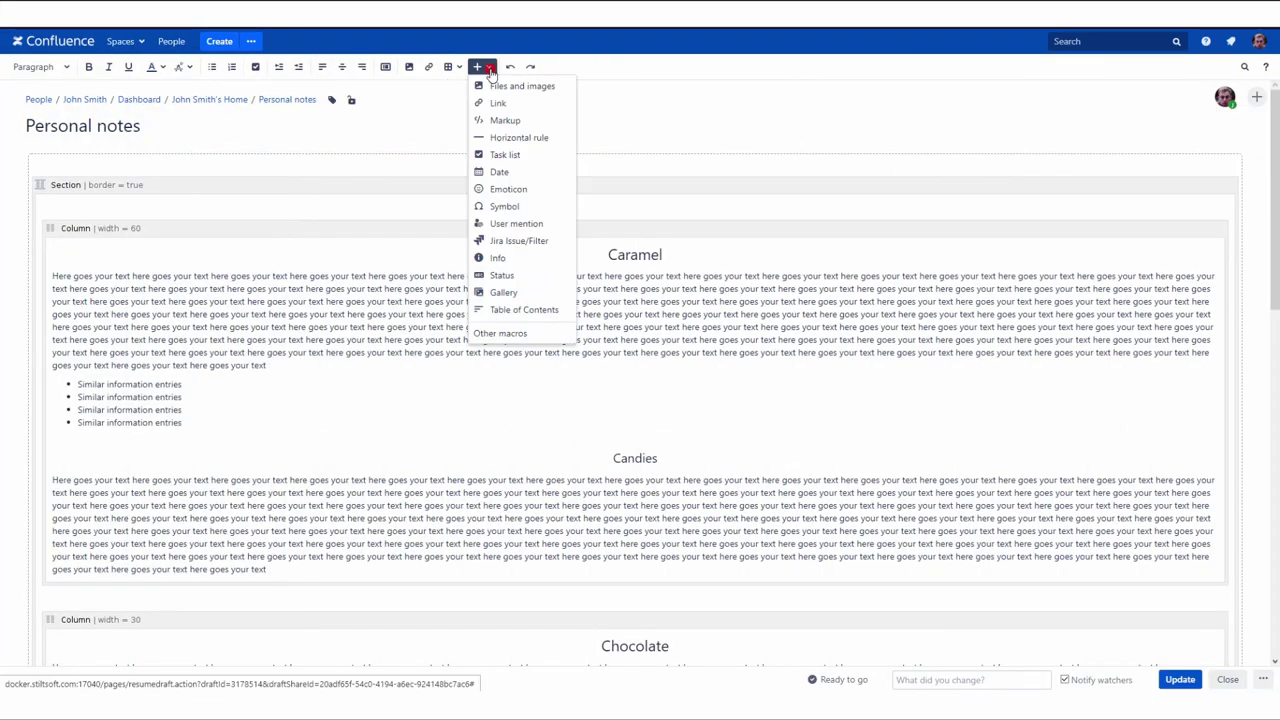
click(497, 85)
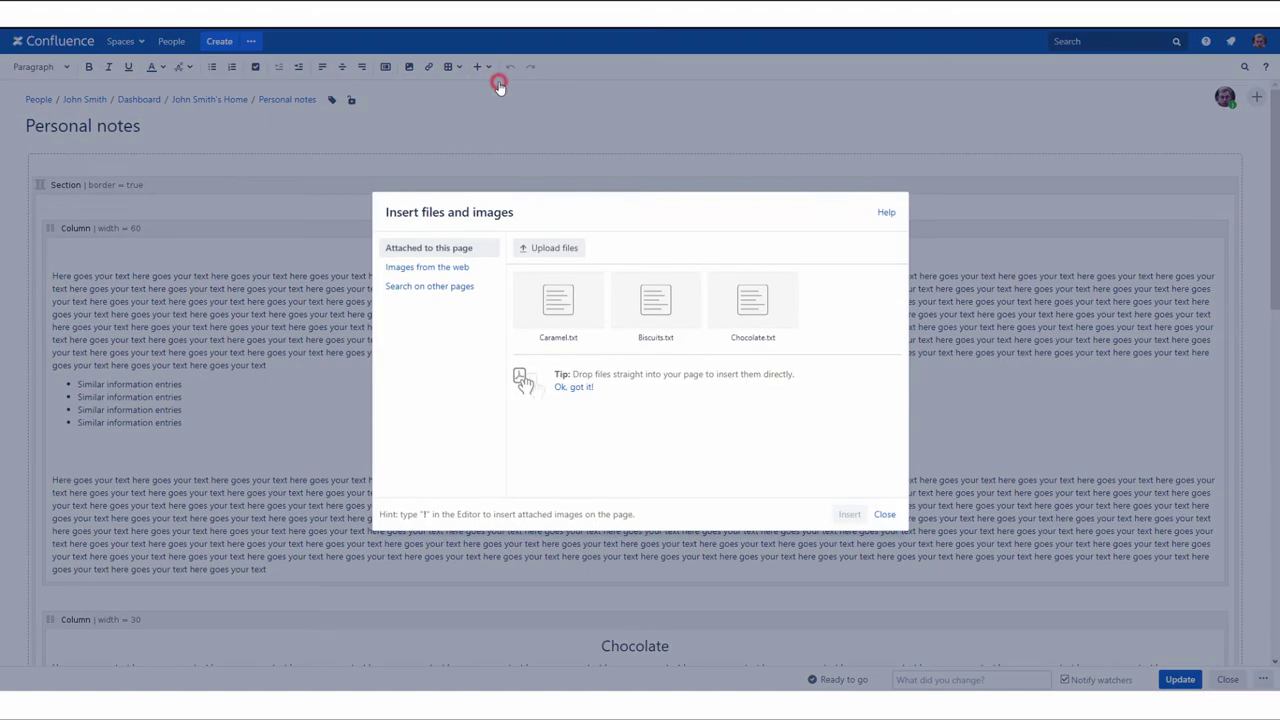
click(536, 248)
click(212, 95)
click(507, 332)
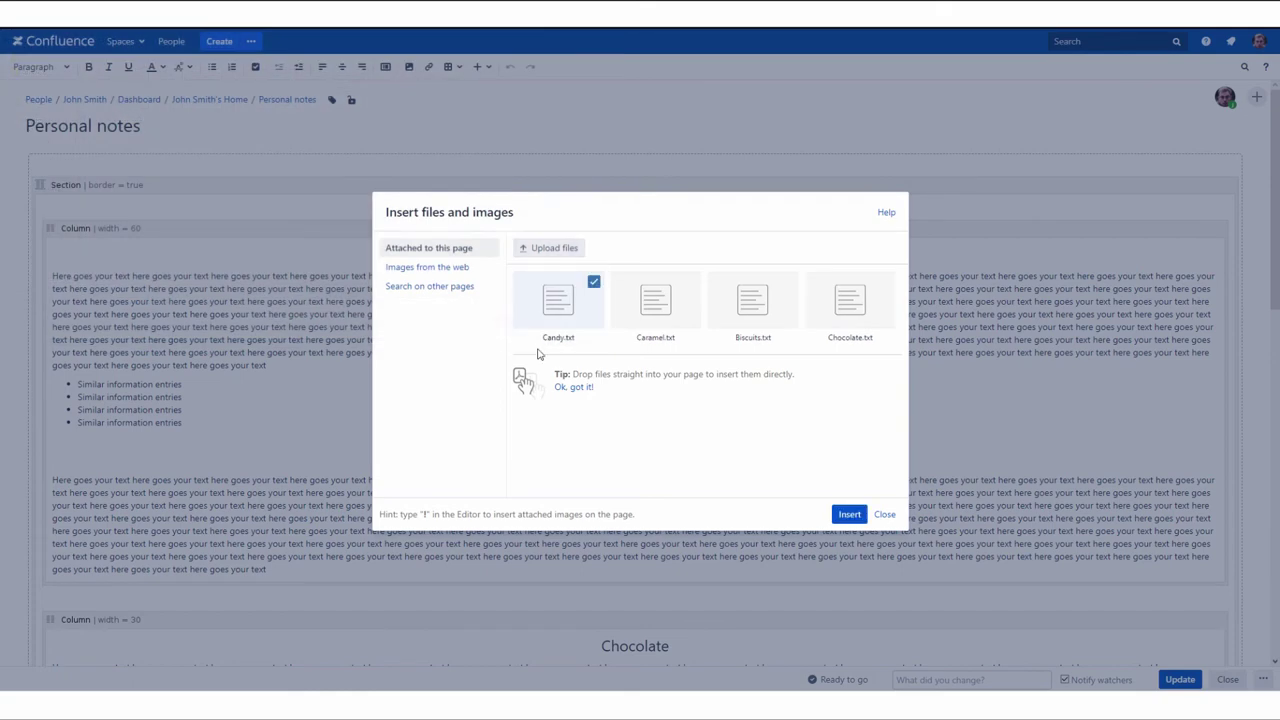
click(849, 515)
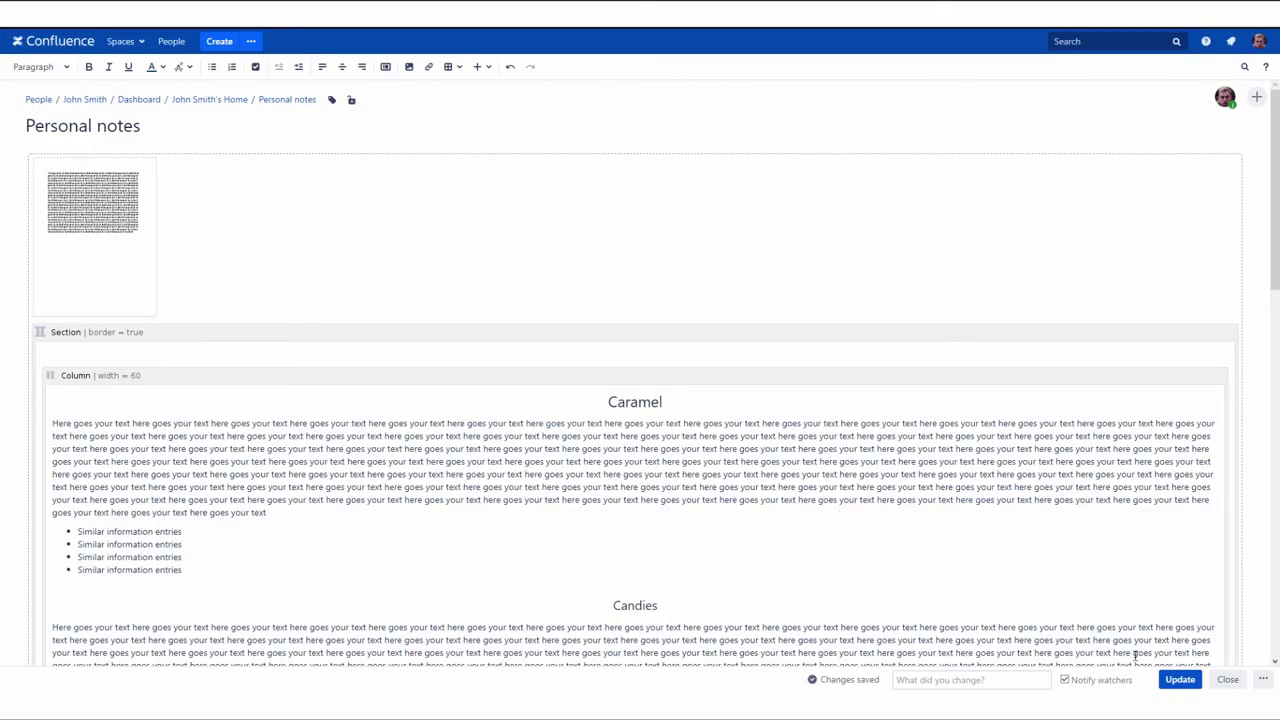
click(1172, 679)
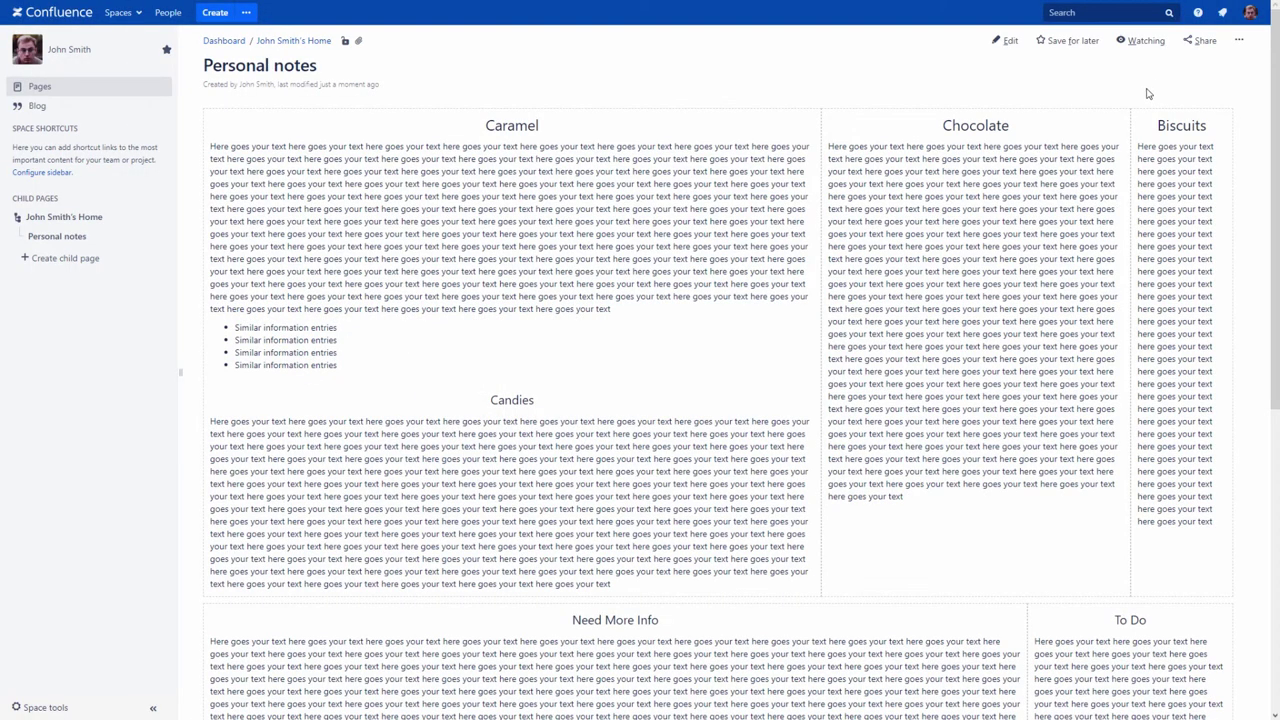
Step: Review the page's four attachments, then the space-wide list under Space tools > Content Tools > Attachments
click(1238, 40)
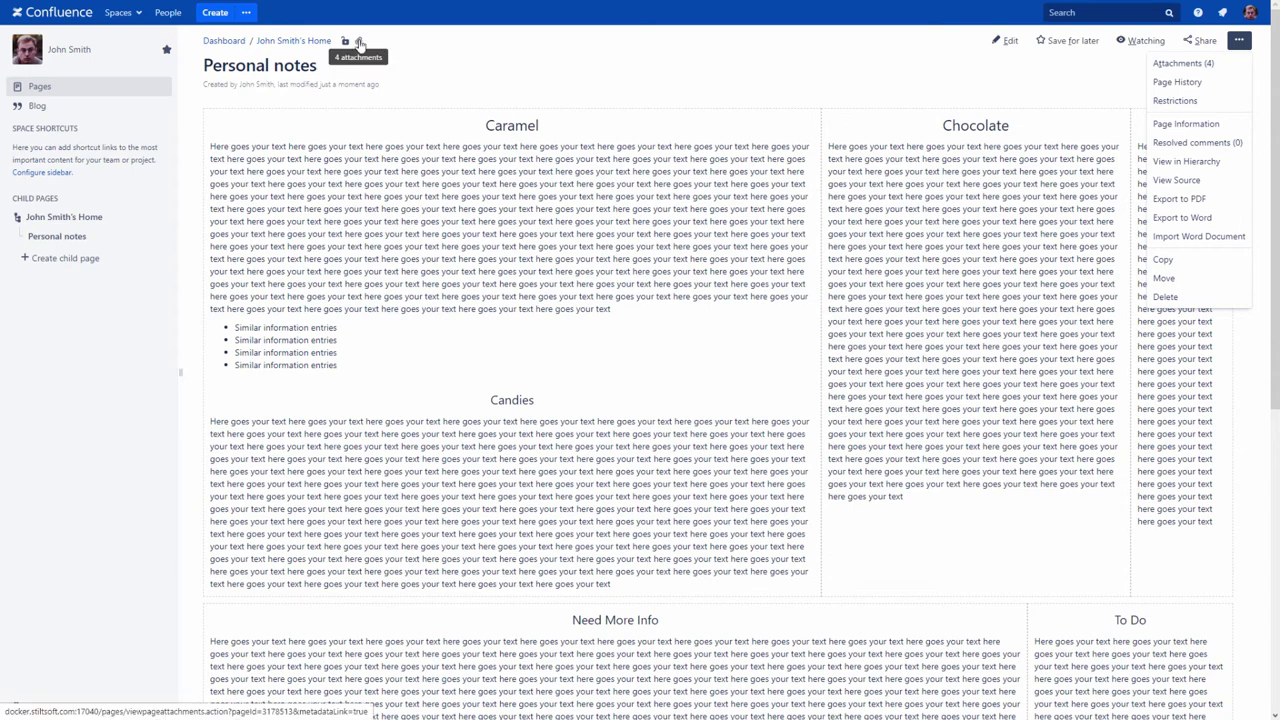
click(359, 43)
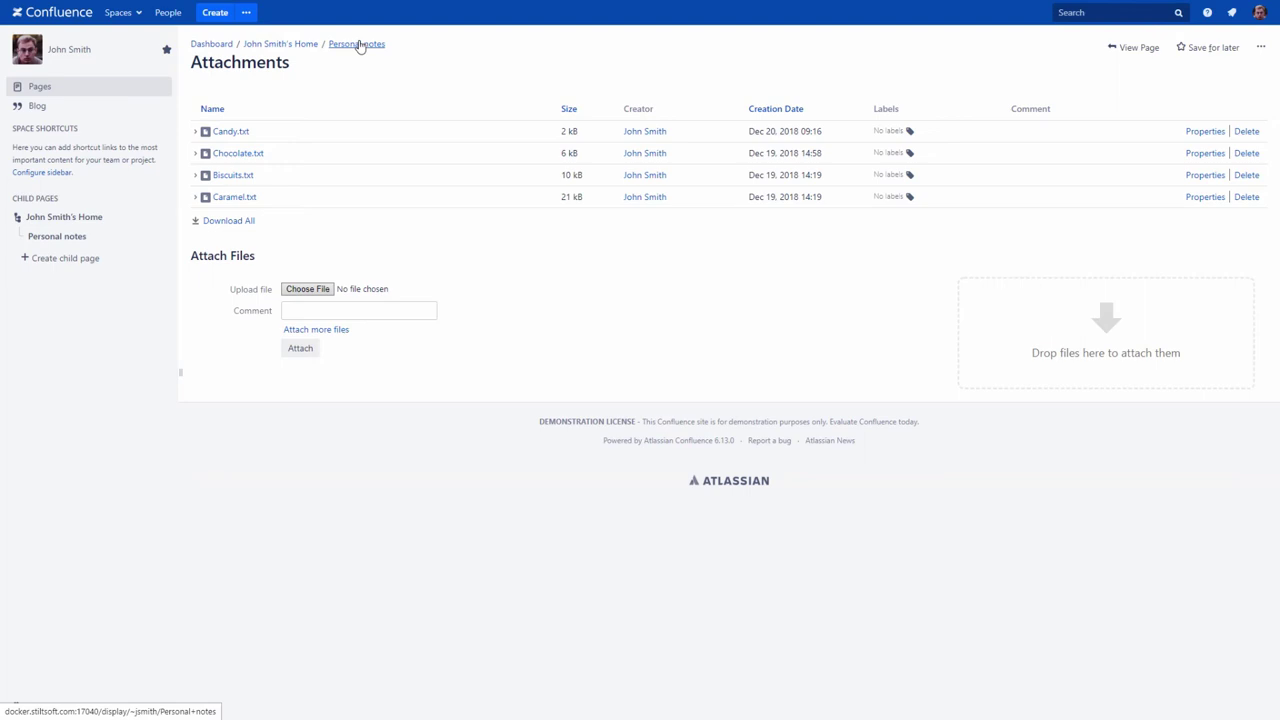
click(359, 45)
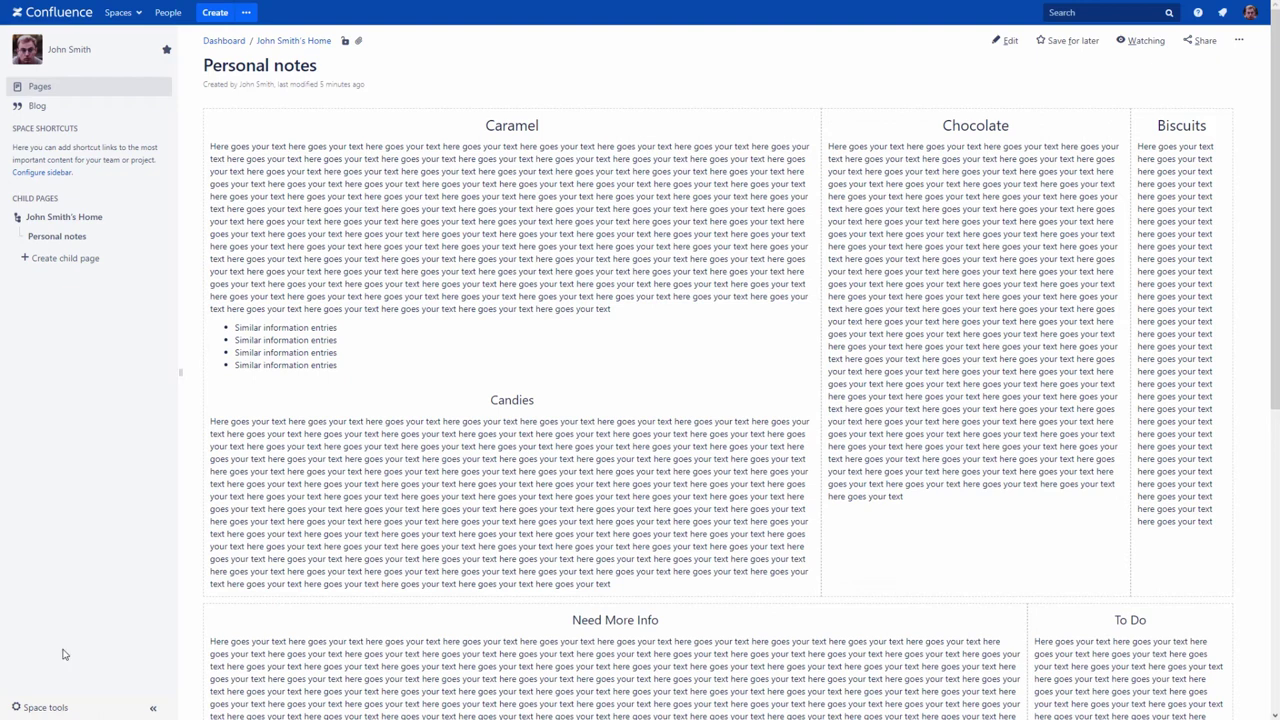
click(40, 706)
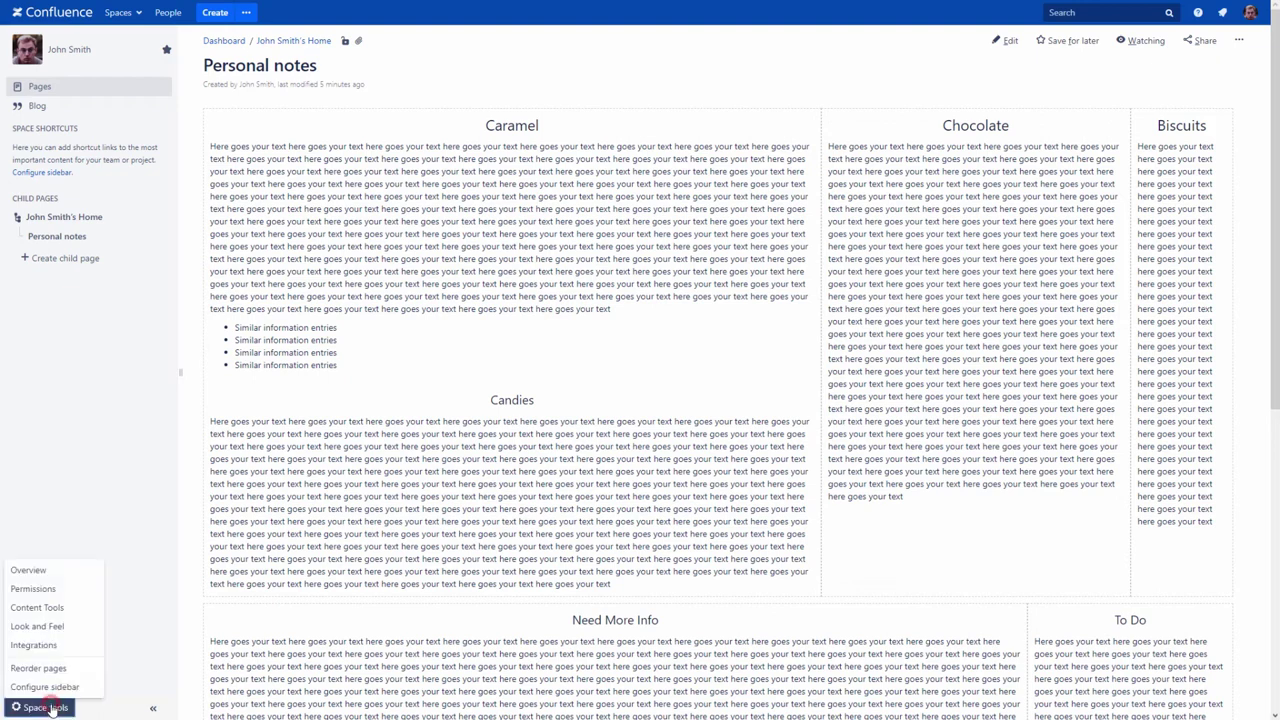
click(53, 608)
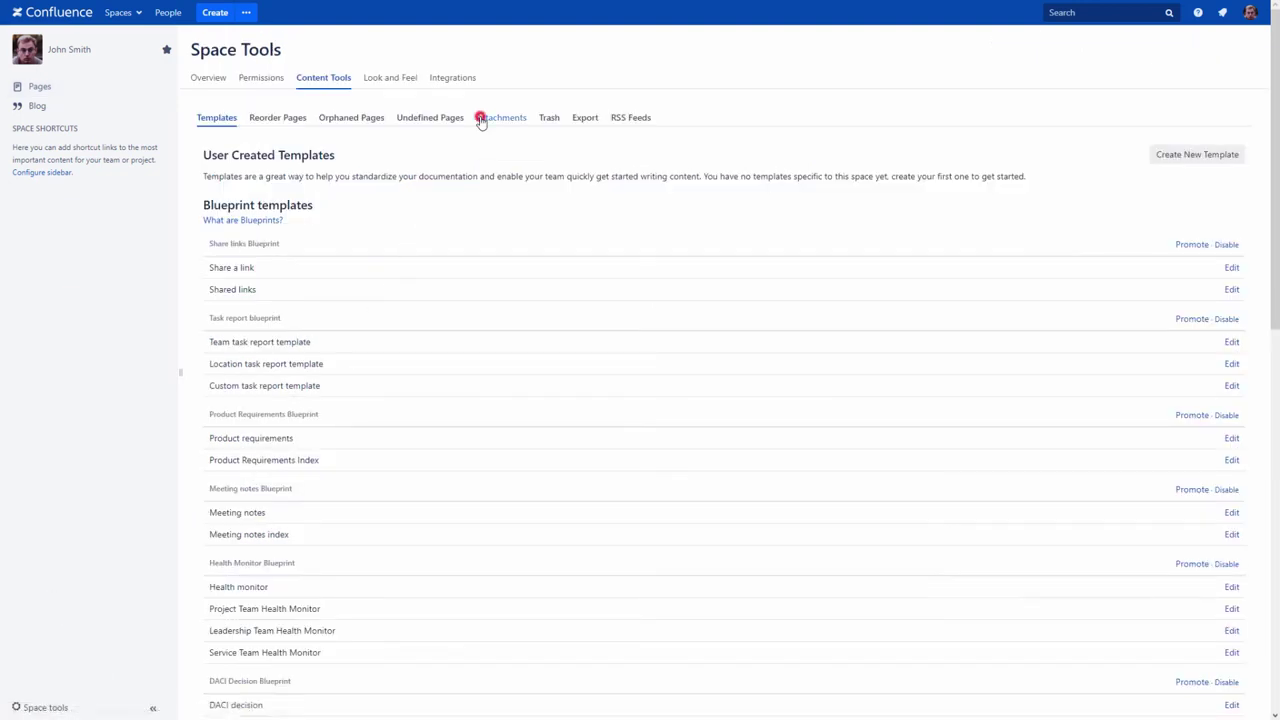
click(480, 119)
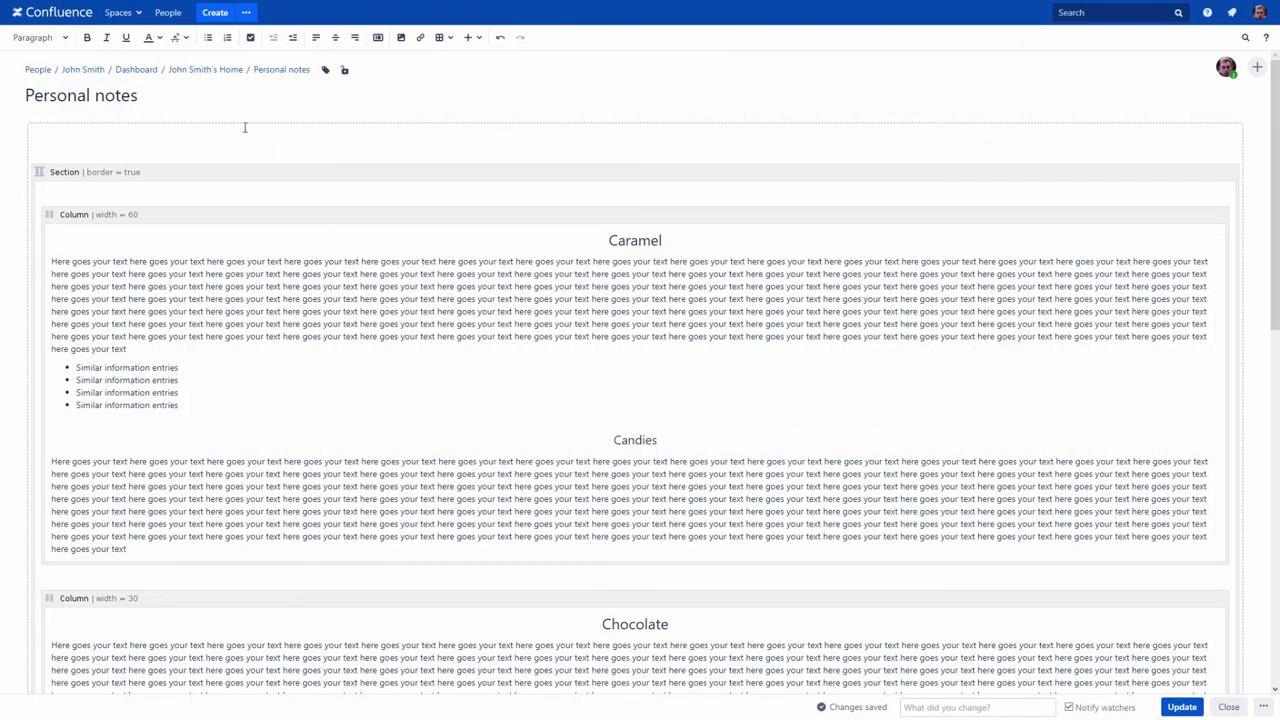
Step: Insert a 'Lollipops with chewing gum' link from the pasted page address, followed by an empty line
click(419, 37)
key(ctrl+v)
drag(607, 281, 789, 281)
key(BackSpace)
double_click(668, 281)
double_click(702, 281)
click(838, 528)
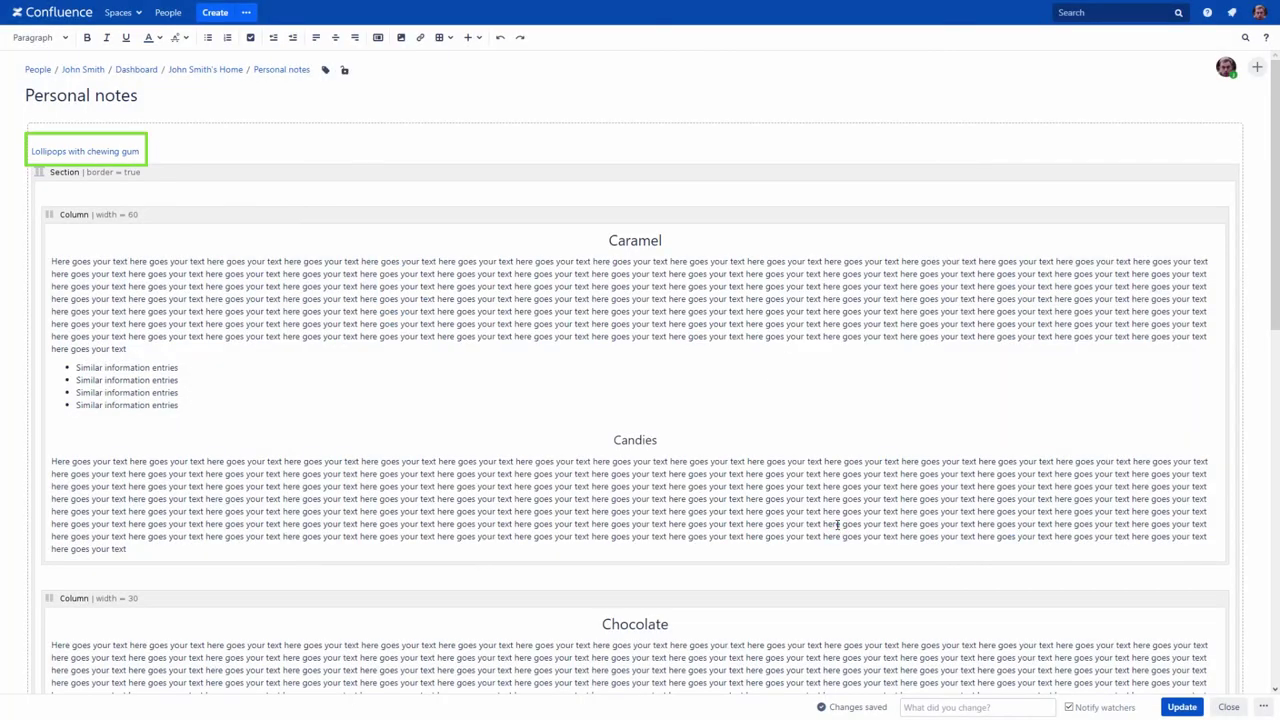
click(93, 169)
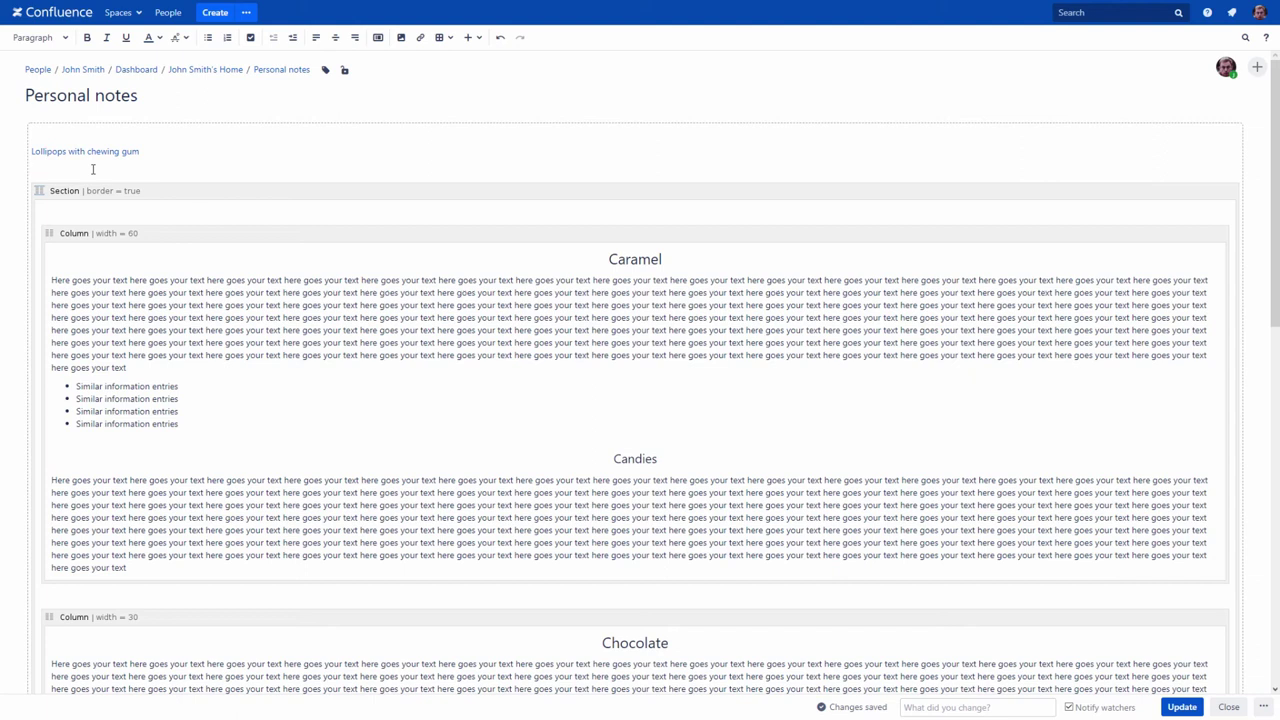
Step: Add a link to the not-yet-existing page 'New page' below Lollipops and save Personal notes
click(420, 40)
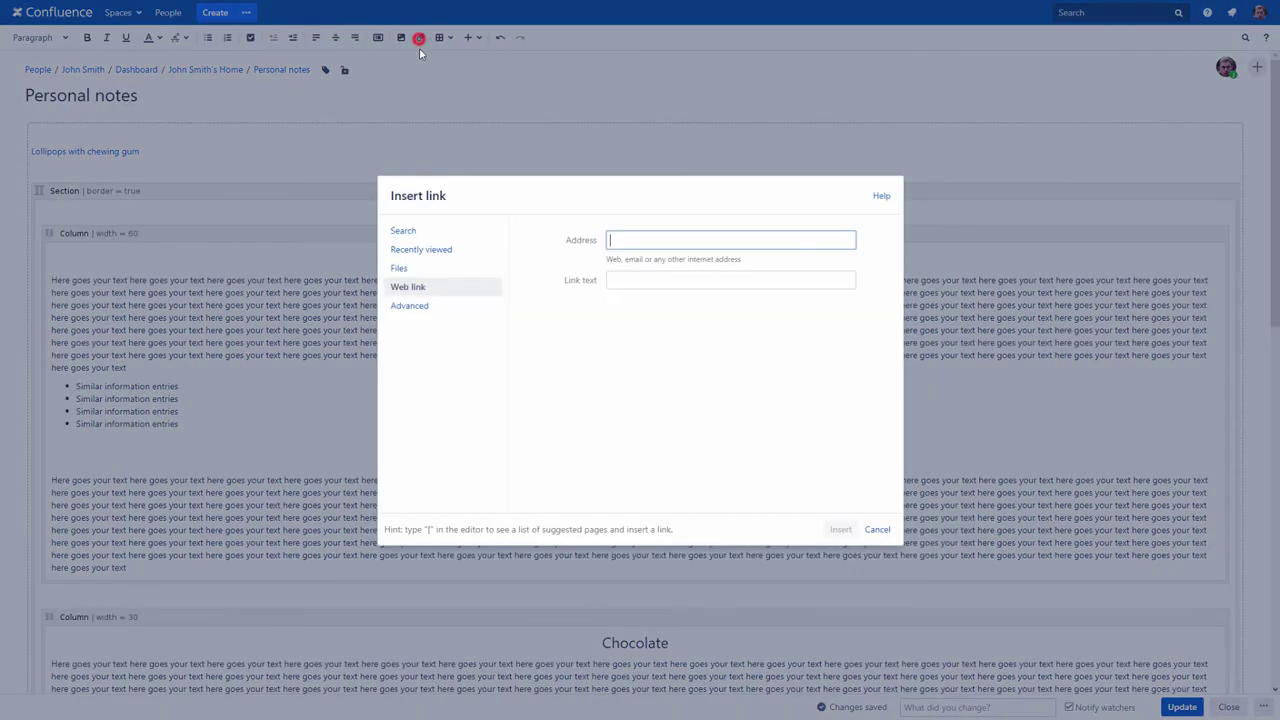
click(427, 305)
text(New)
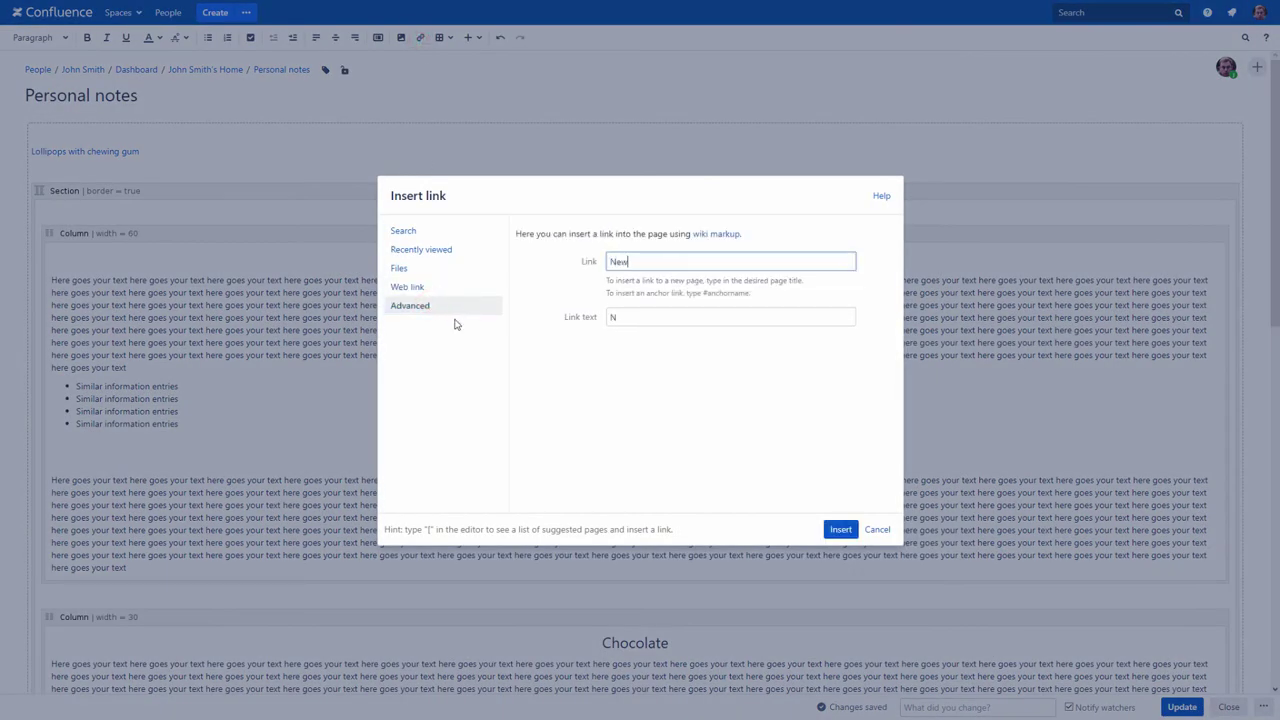
text( page)
click(838, 529)
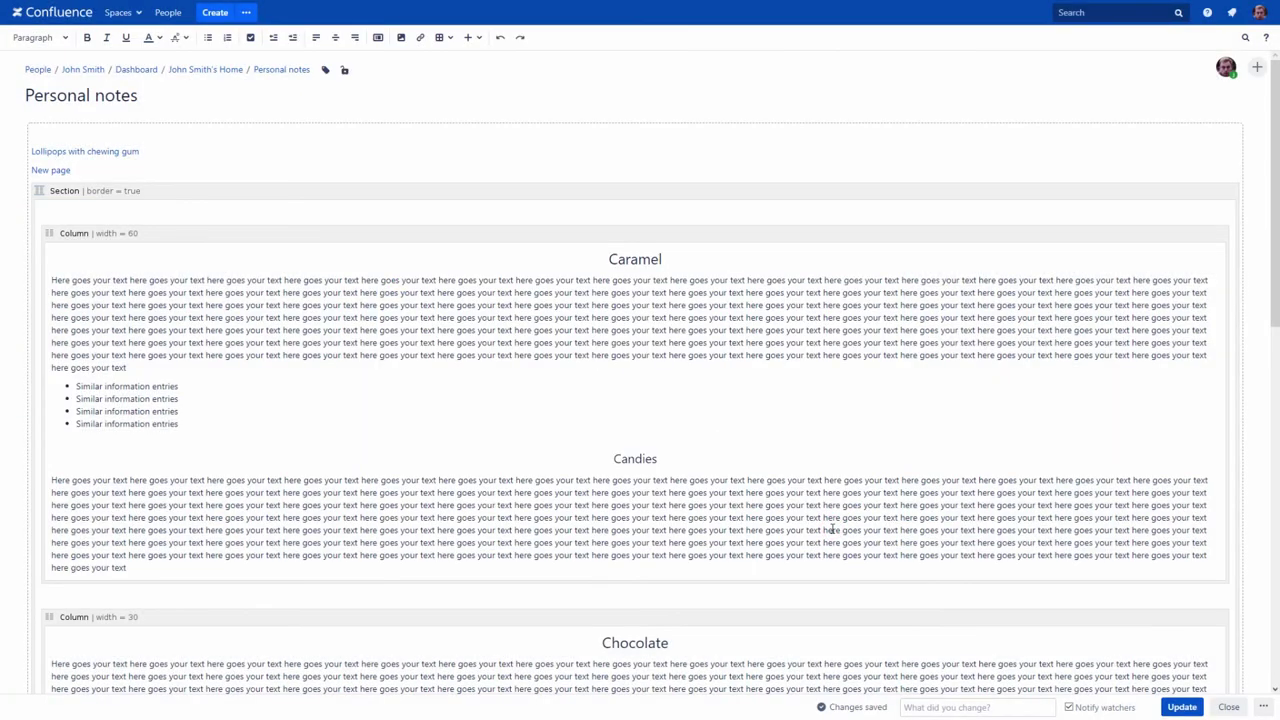
click(1176, 706)
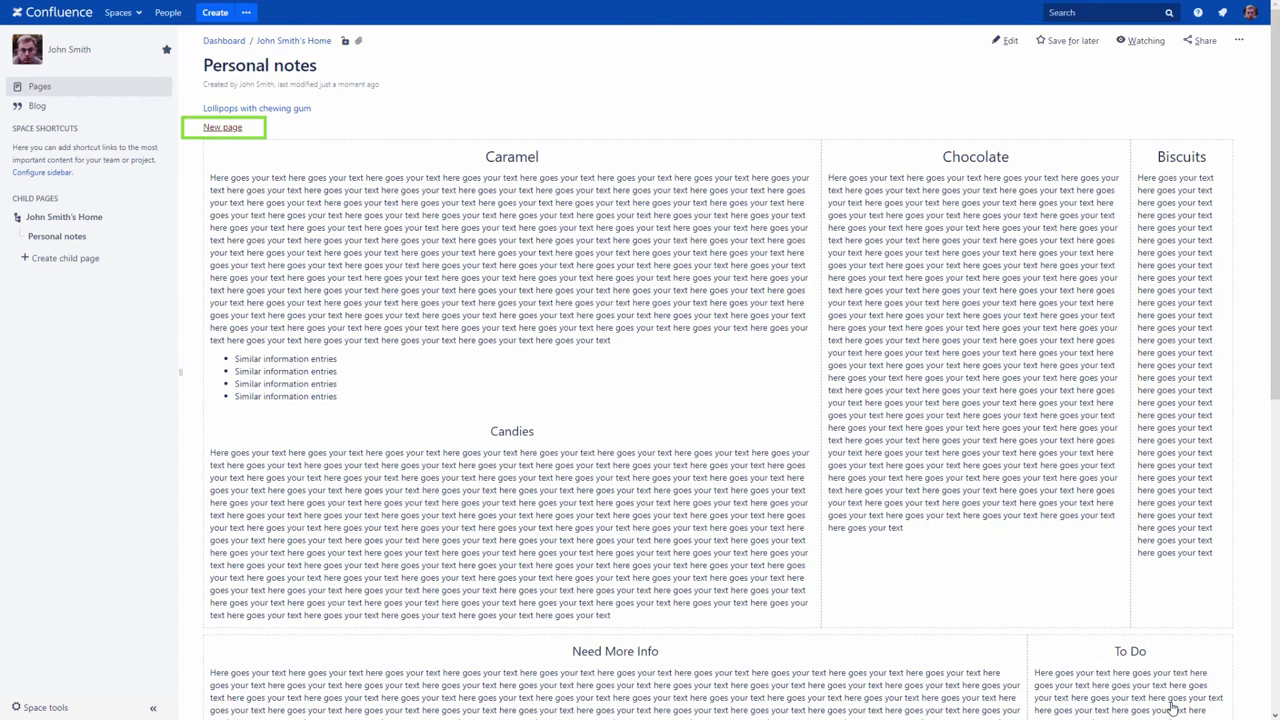
Step: Create and publish New page from Space tools' Content Tools > Undefined Pages list
click(46, 706)
click(42, 607)
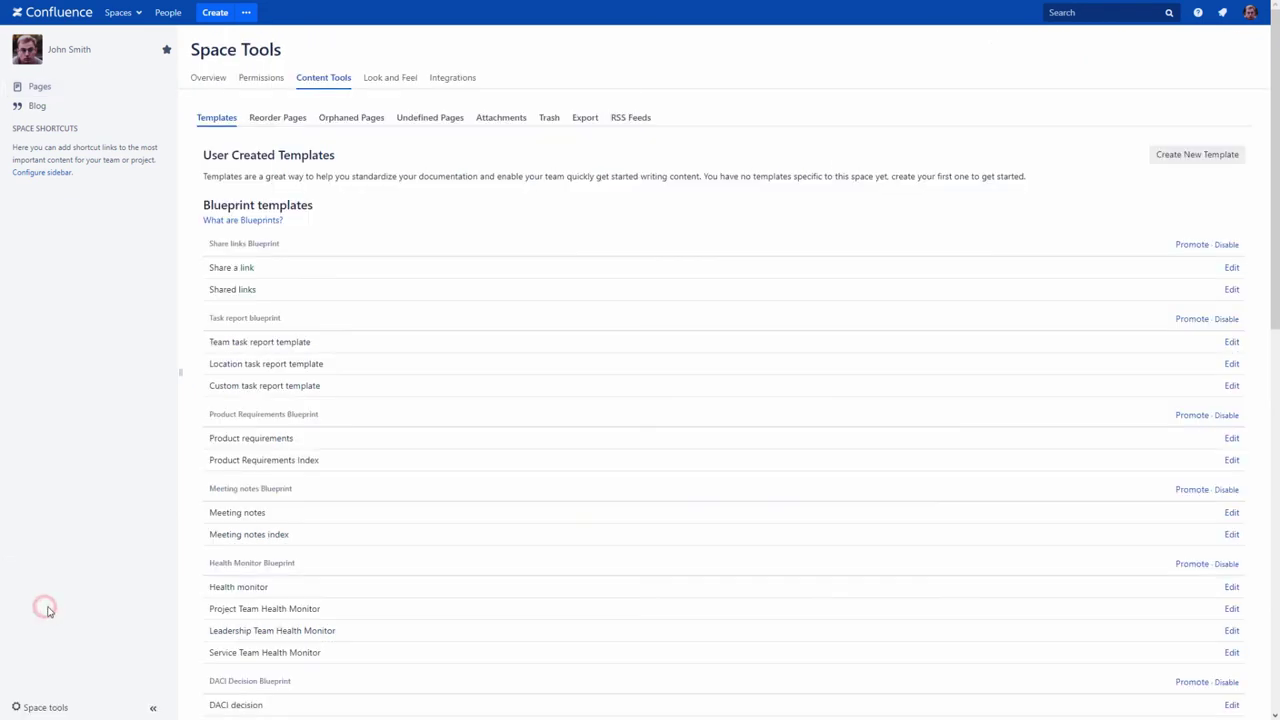
click(423, 122)
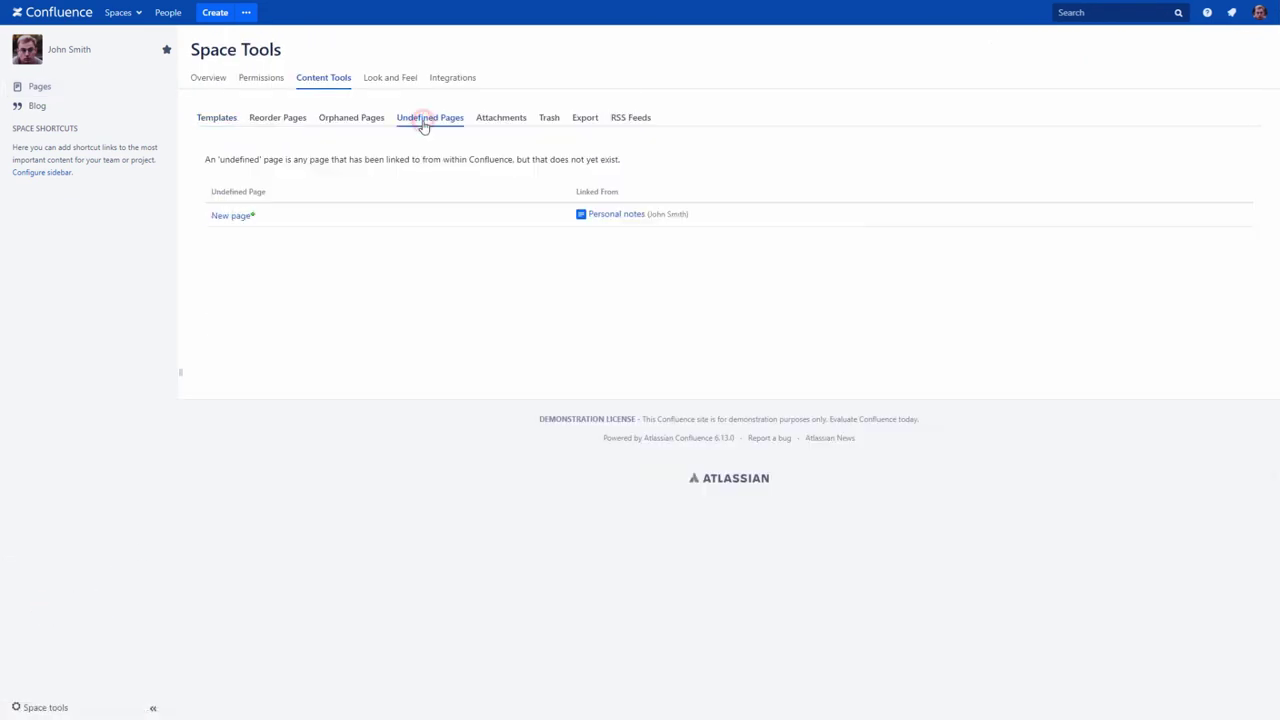
click(233, 216)
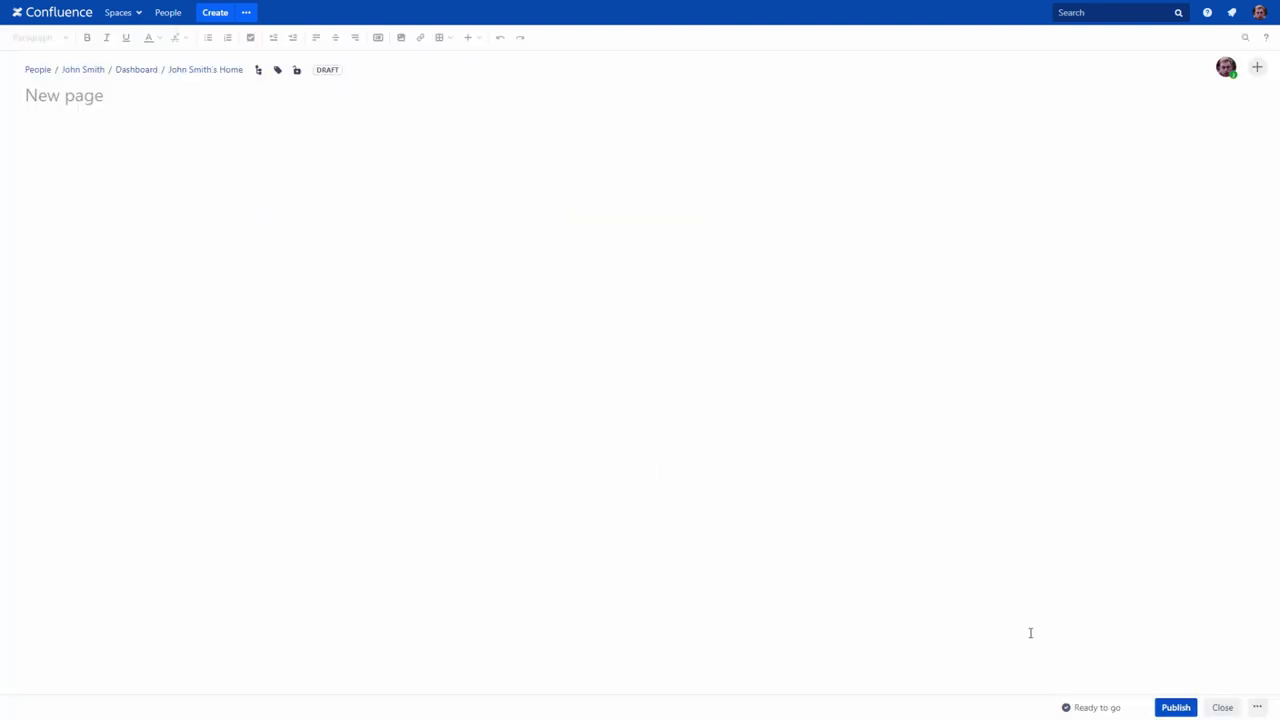
click(1166, 708)
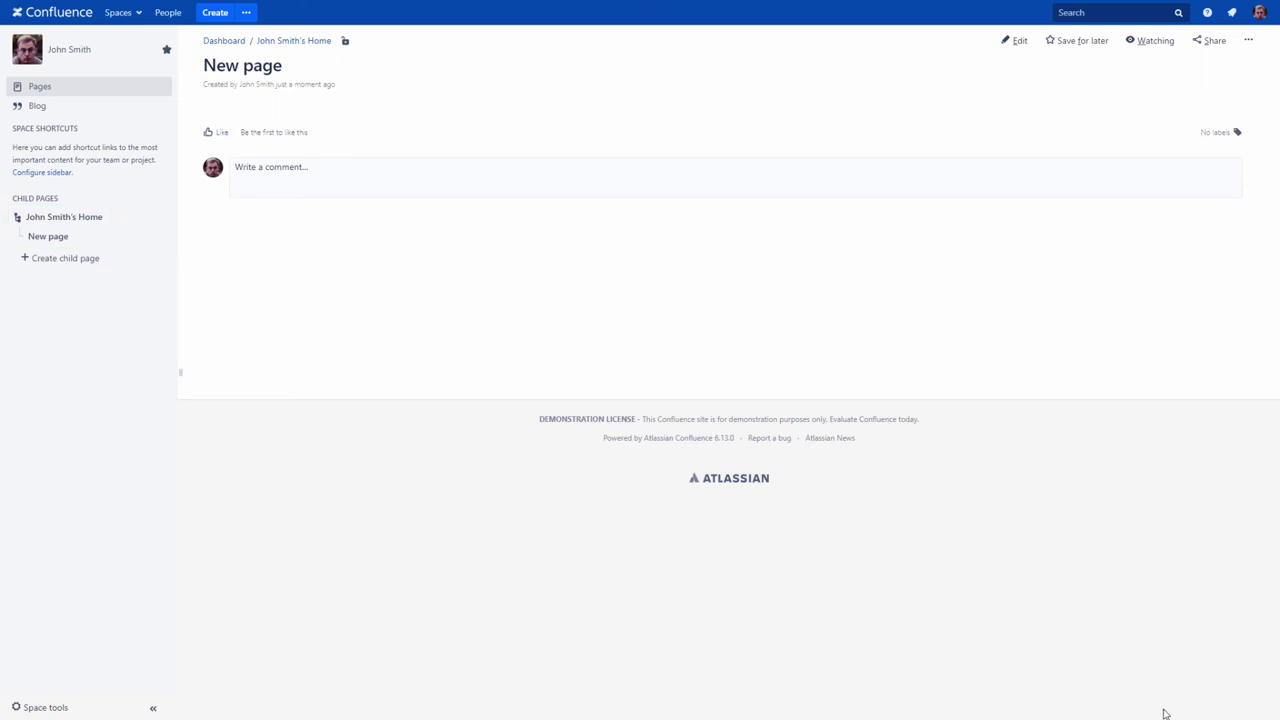
Step: In Reorder pages, drag New page under Personal notes, then reopen Personal notes
click(44, 705)
click(56, 671)
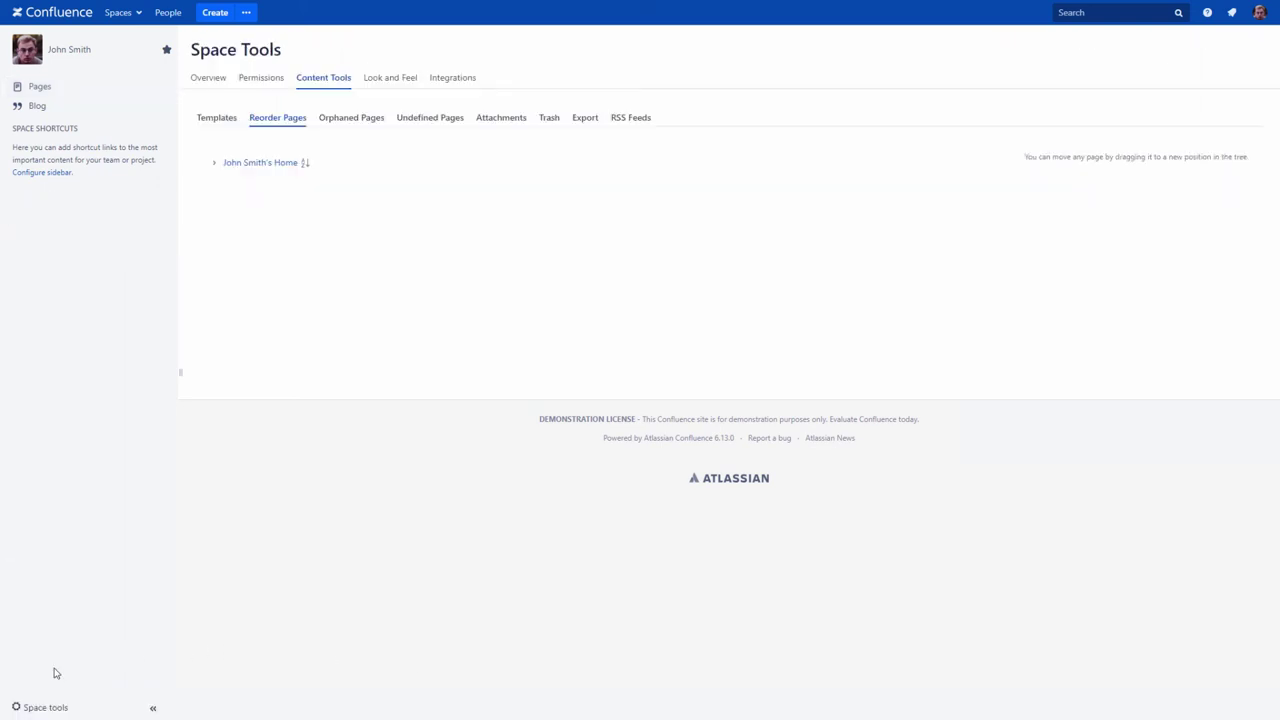
click(213, 163)
drag(253, 181, 312, 203)
click(80, 50)
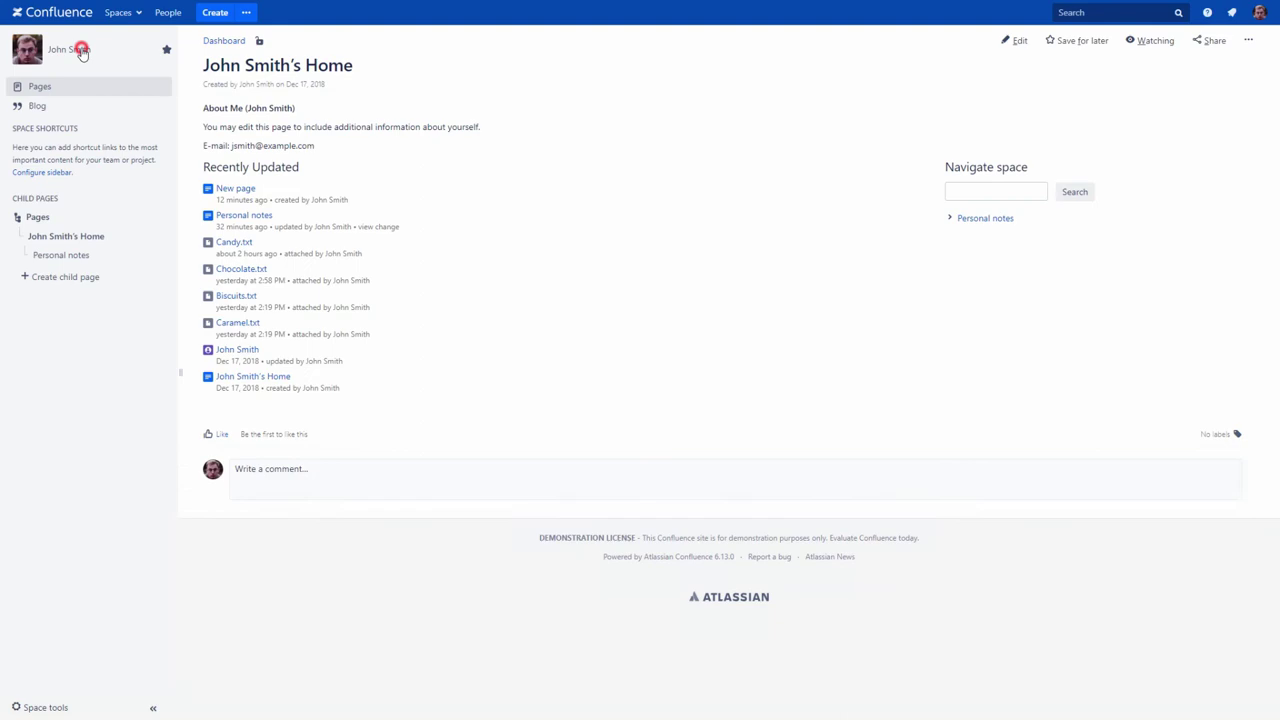
click(37, 257)
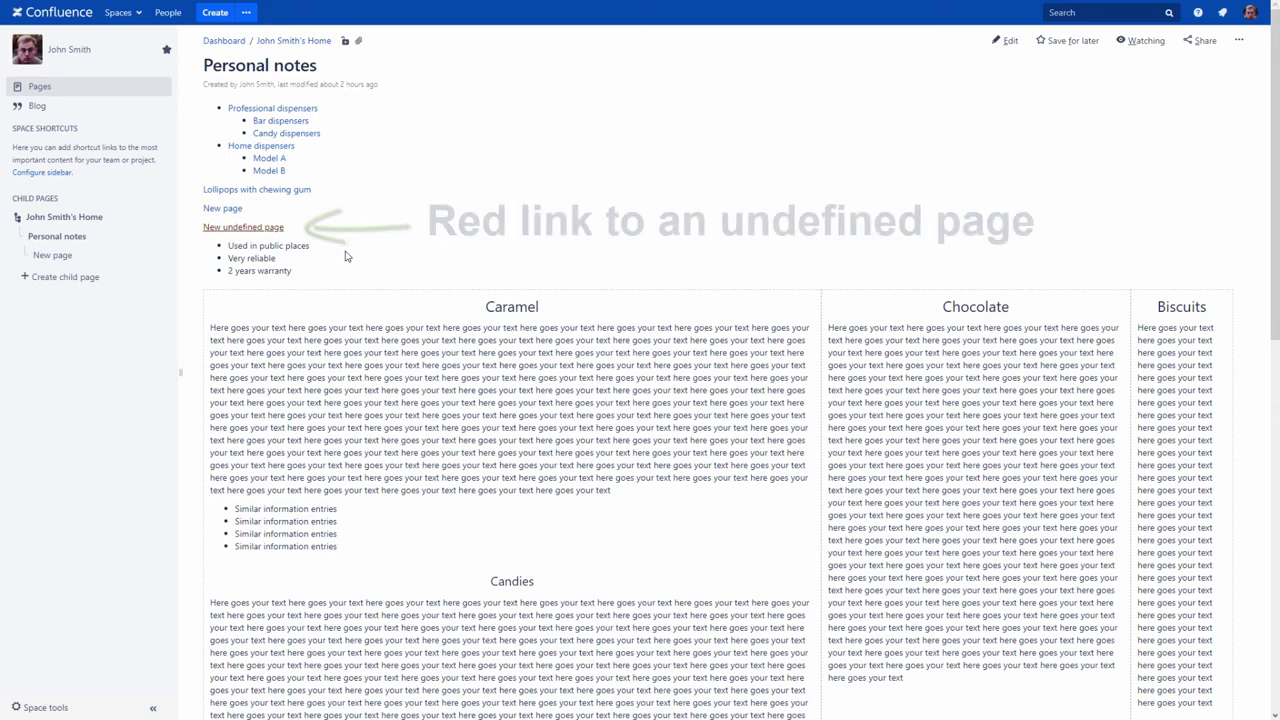
Step: Create New undefined page from its red link with body text 'Hi!!' and publish it
click(253, 227)
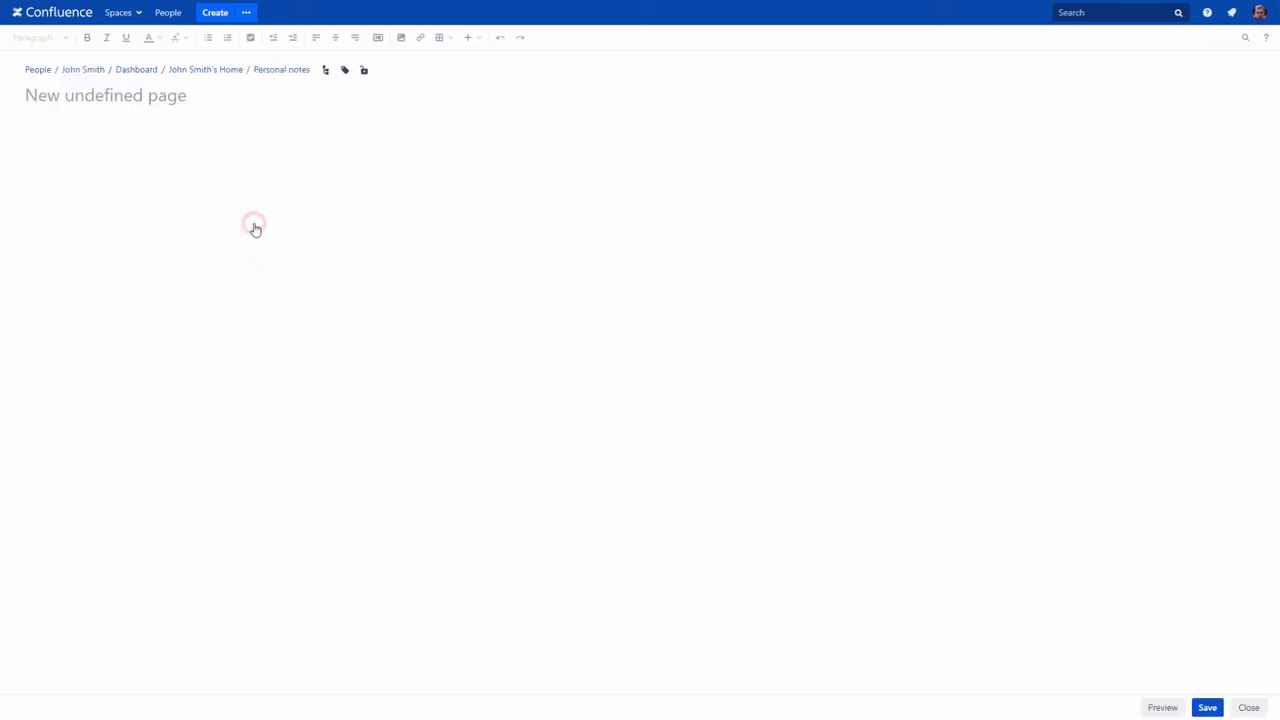
click(100, 151)
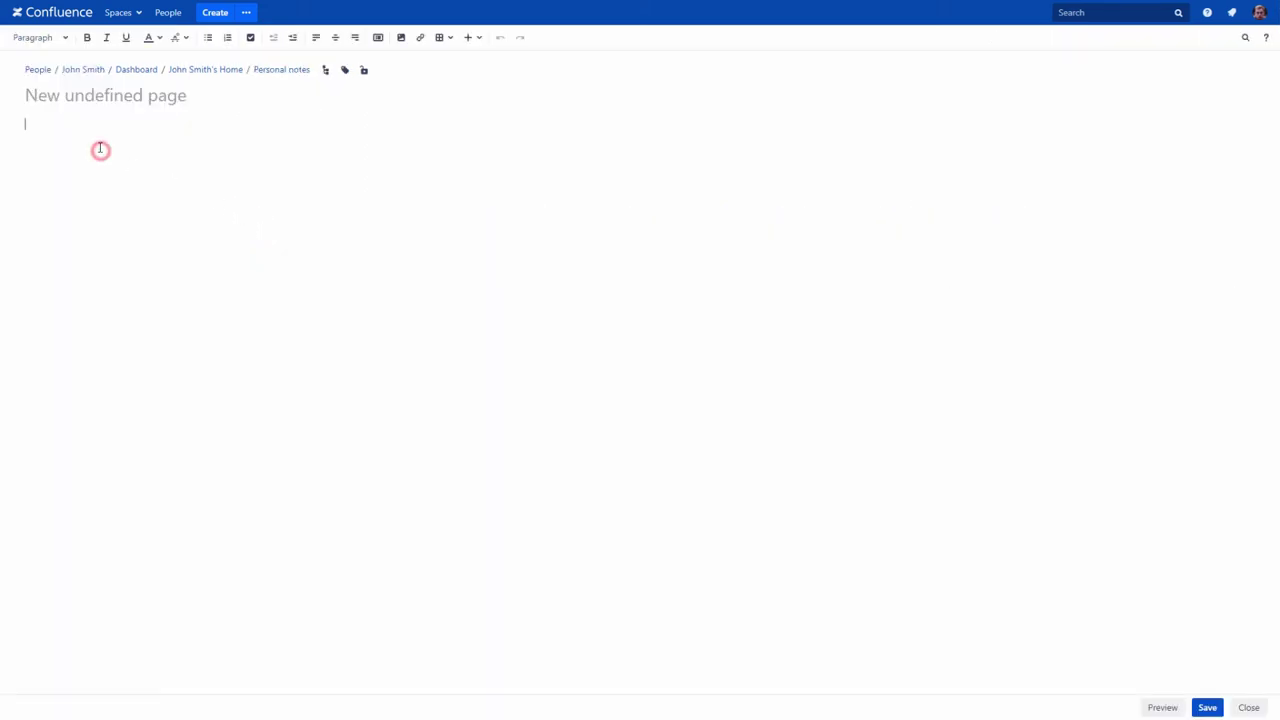
text(Hi!!)
click(1205, 706)
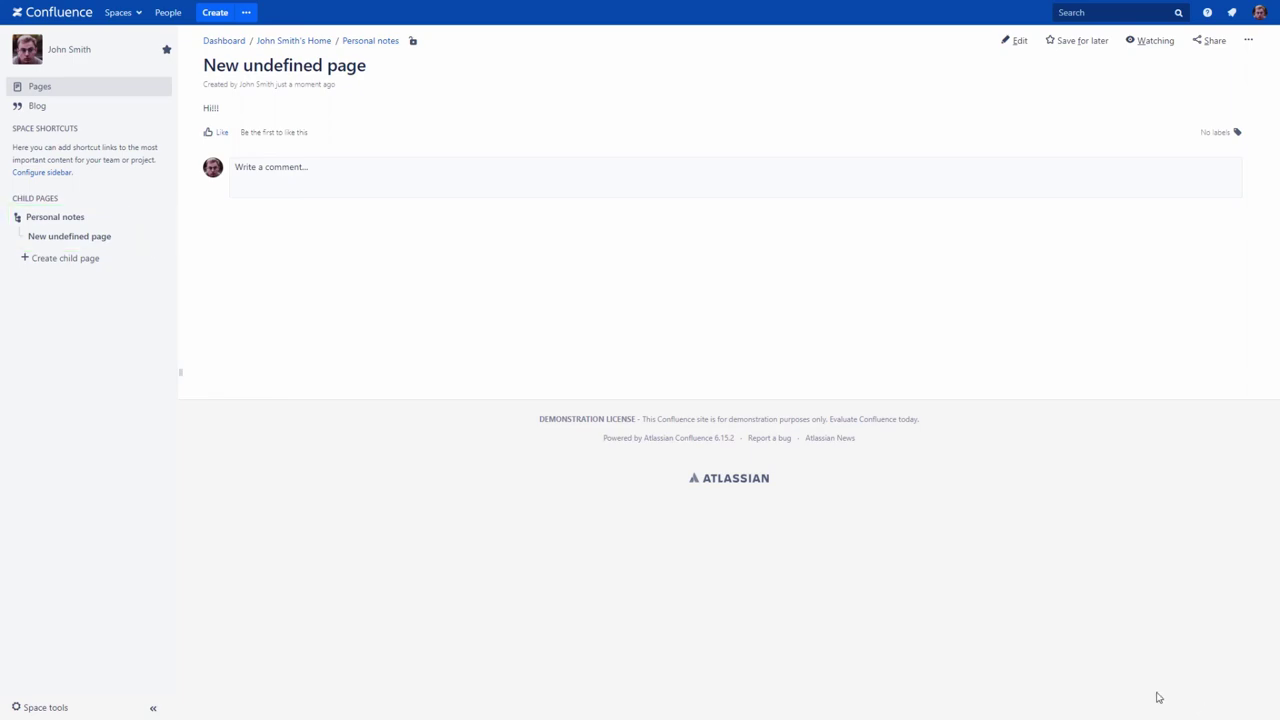
Step: Return to Personal notes from the sidebar's child pages
click(60, 217)
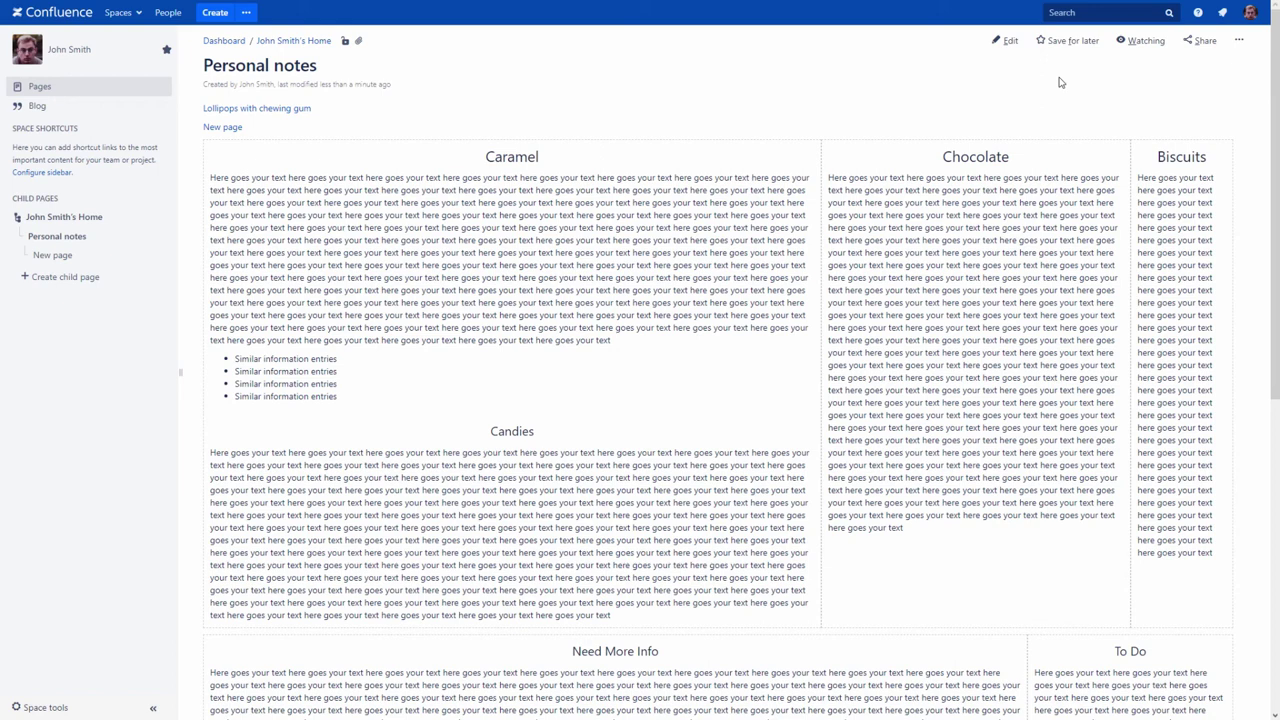
Step: Search 'disp' to check the Professional dispensers page, then go back to Personal notes
click(1060, 10)
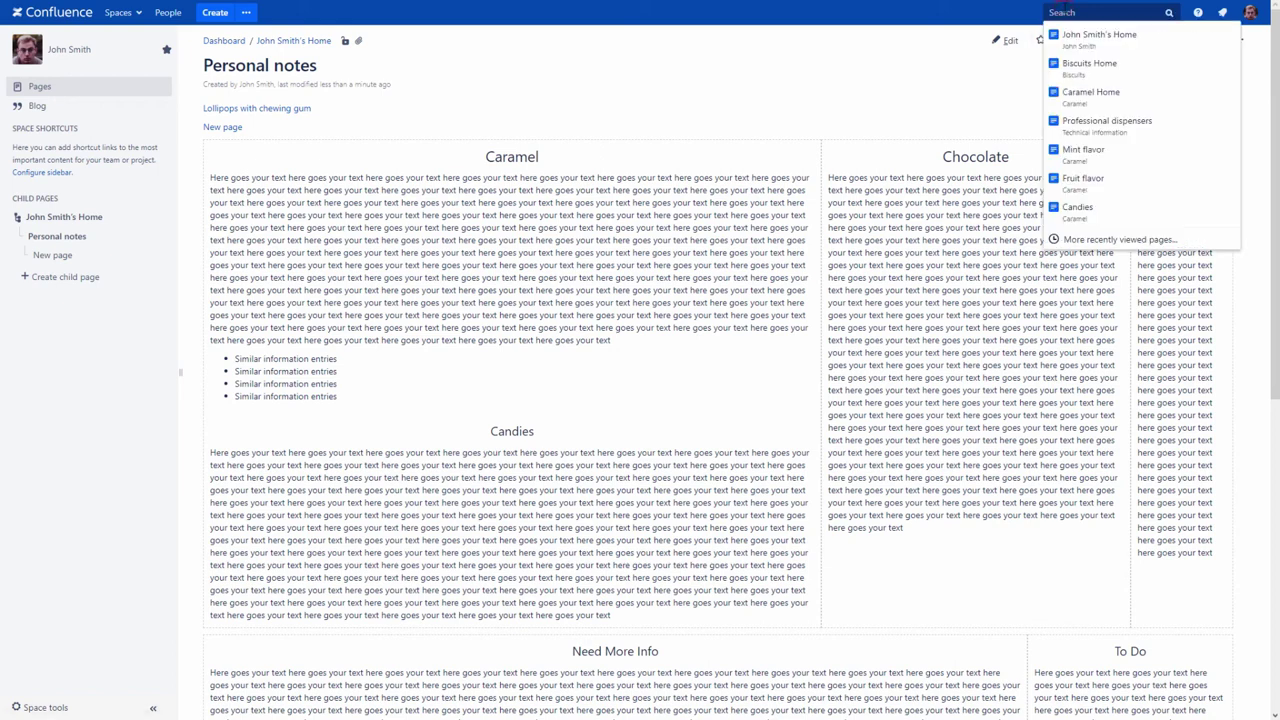
text(disp)
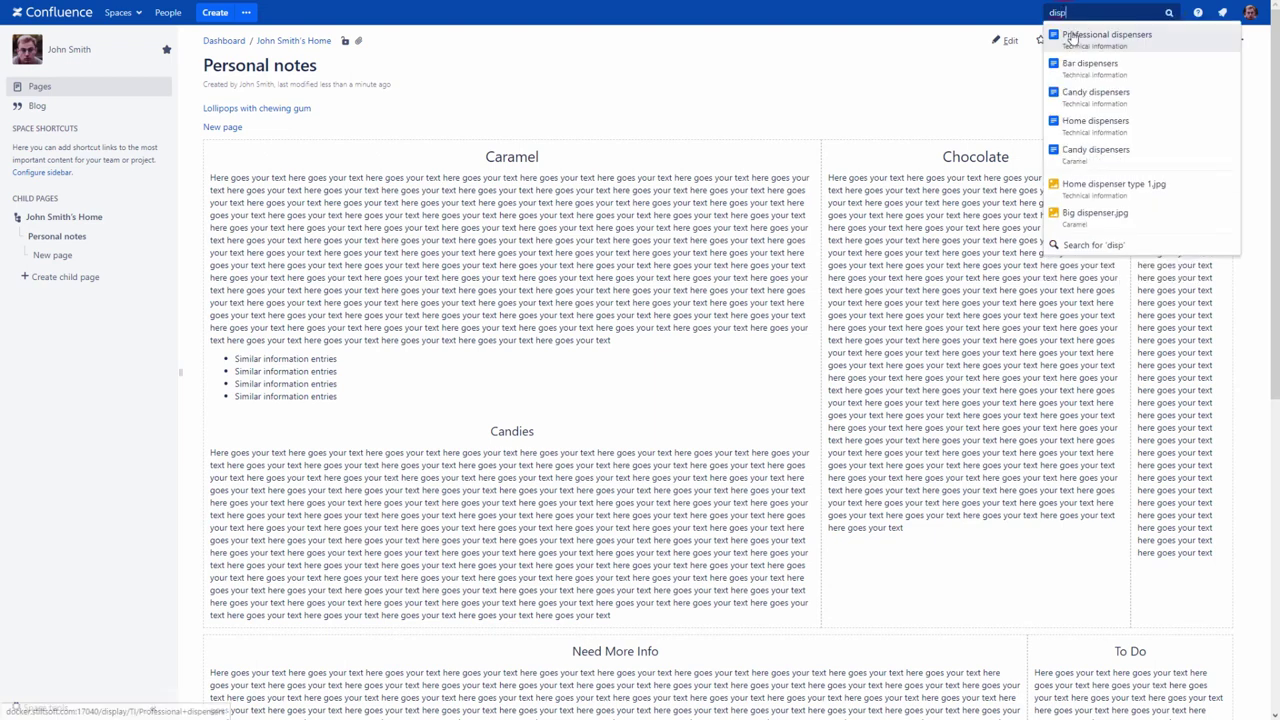
click(1072, 37)
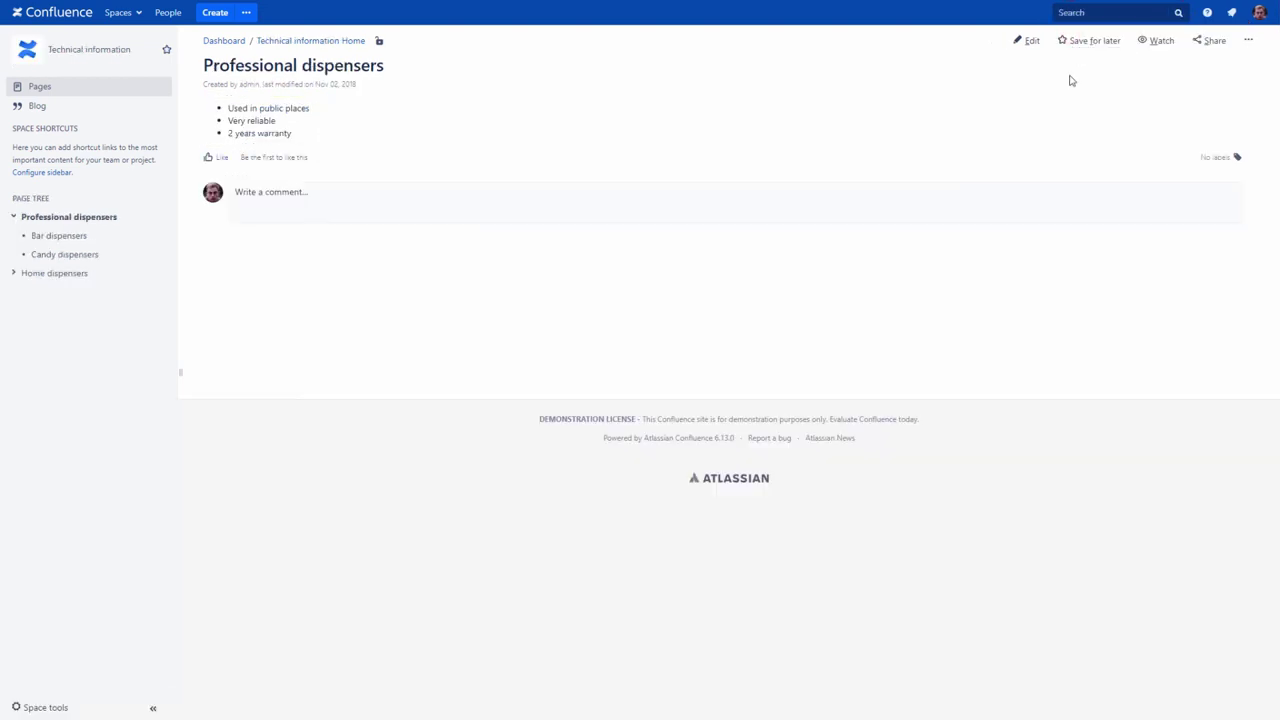
click(136, 13)
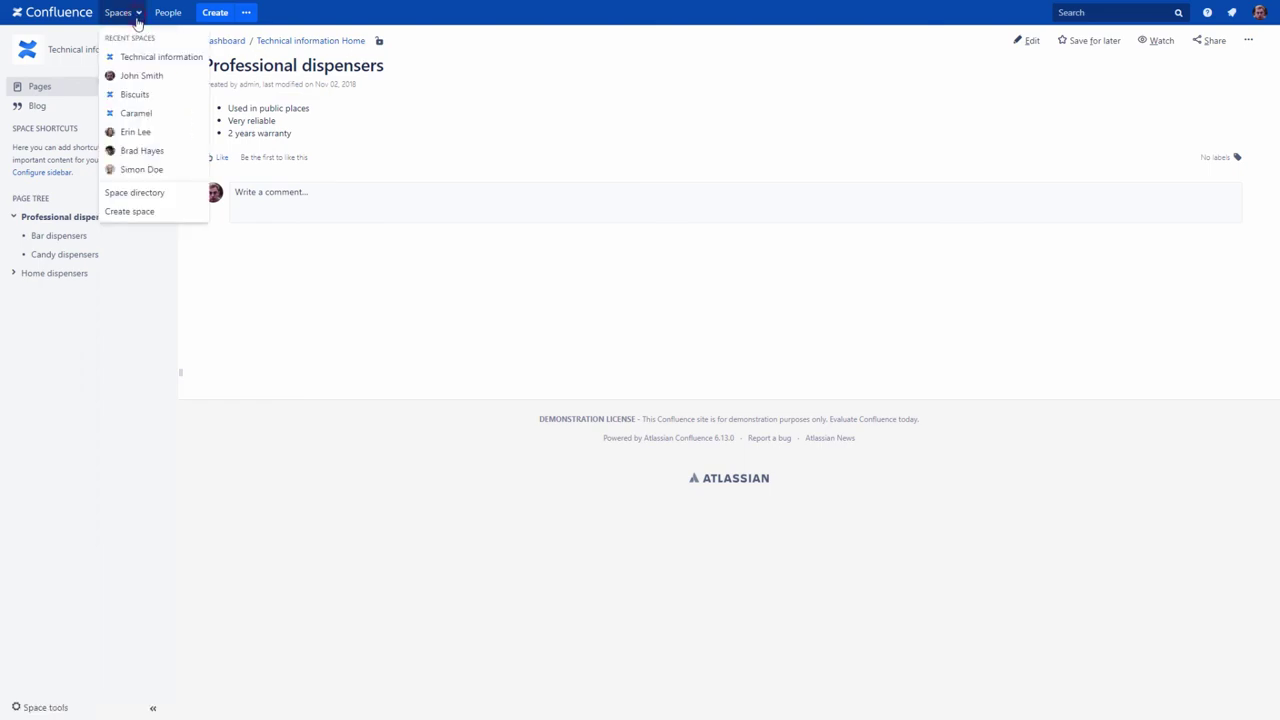
click(131, 77)
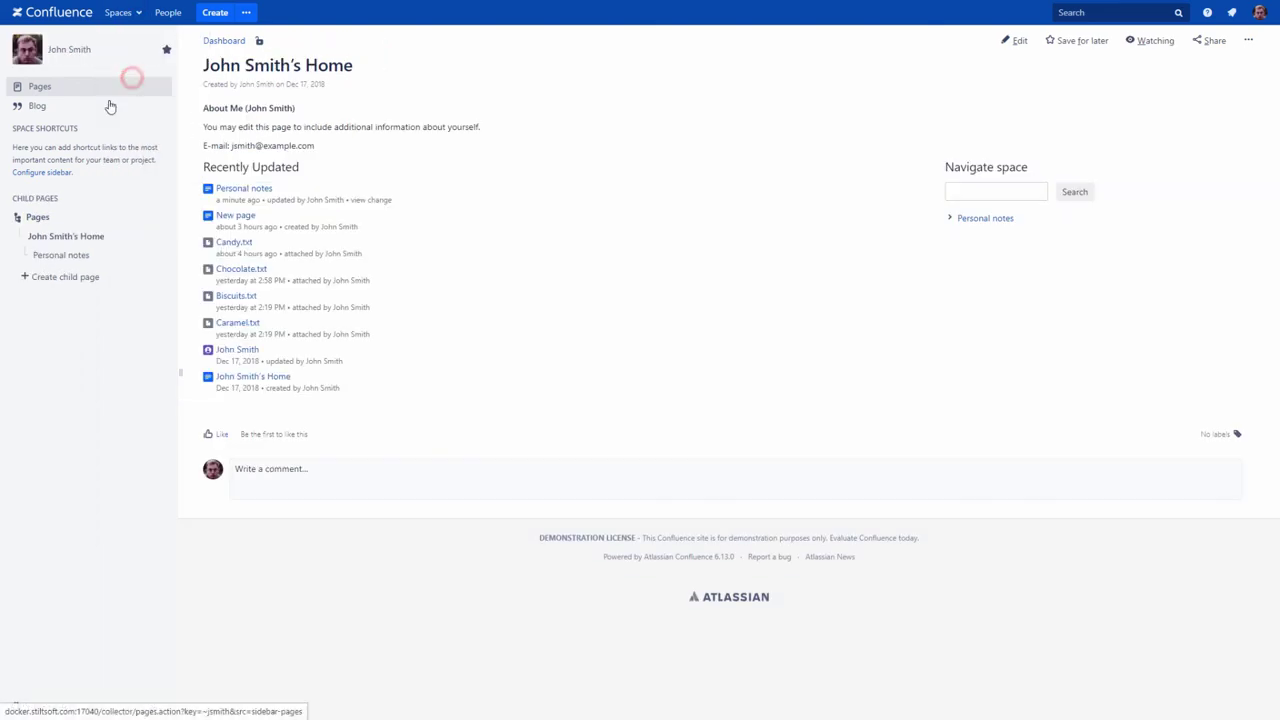
click(54, 255)
Step: Insert an Include Page macro for Professional dispensers on a new line below the New page link
click(1005, 41)
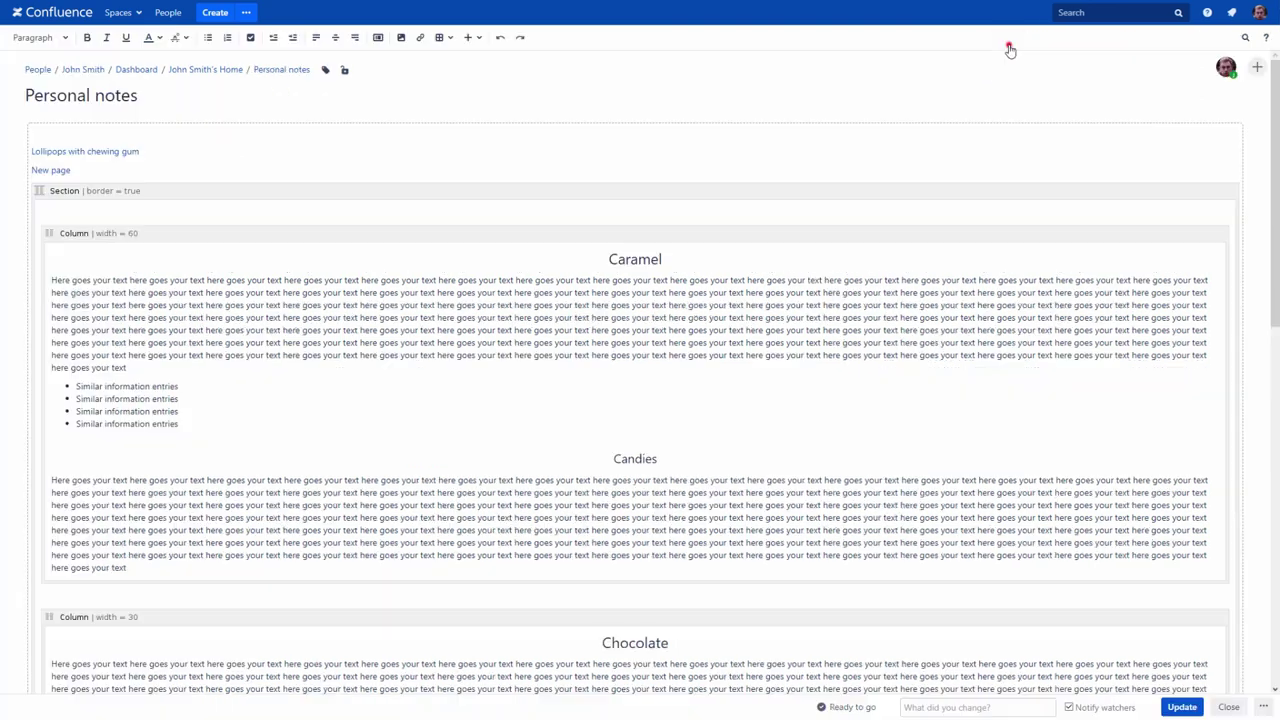
click(103, 169)
key(Return)
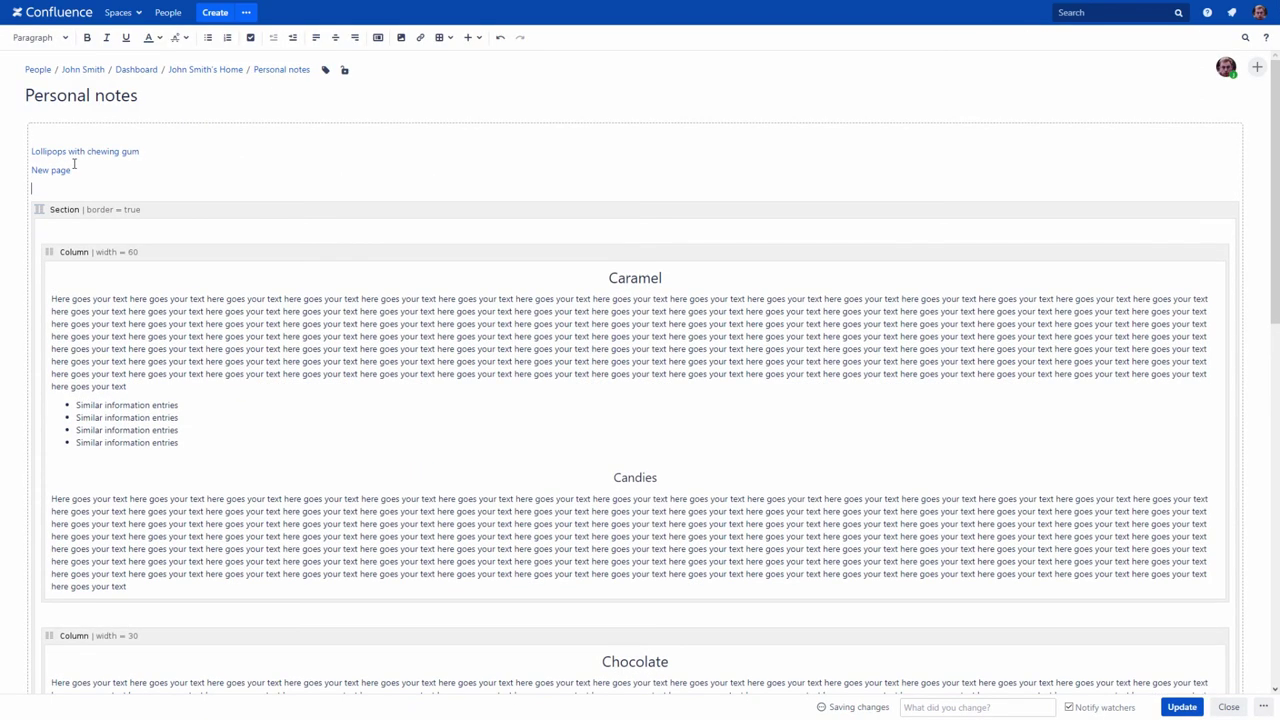
text({)
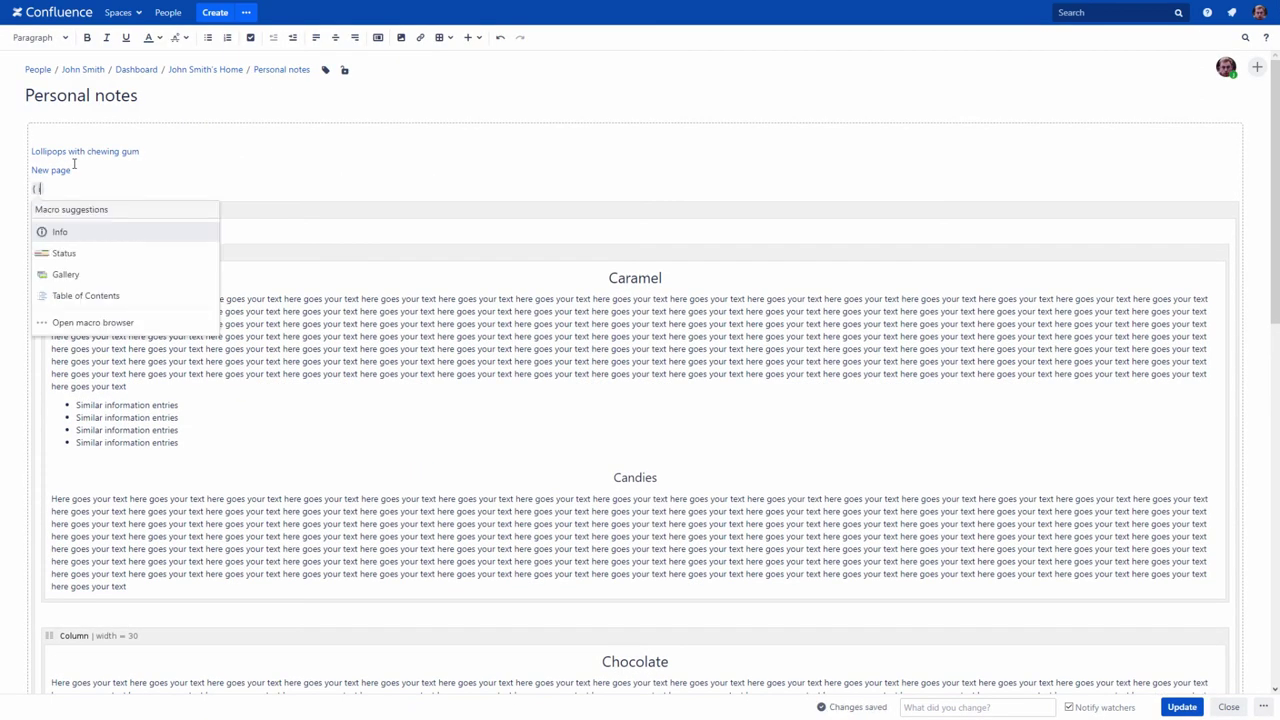
text(inc)
click(67, 253)
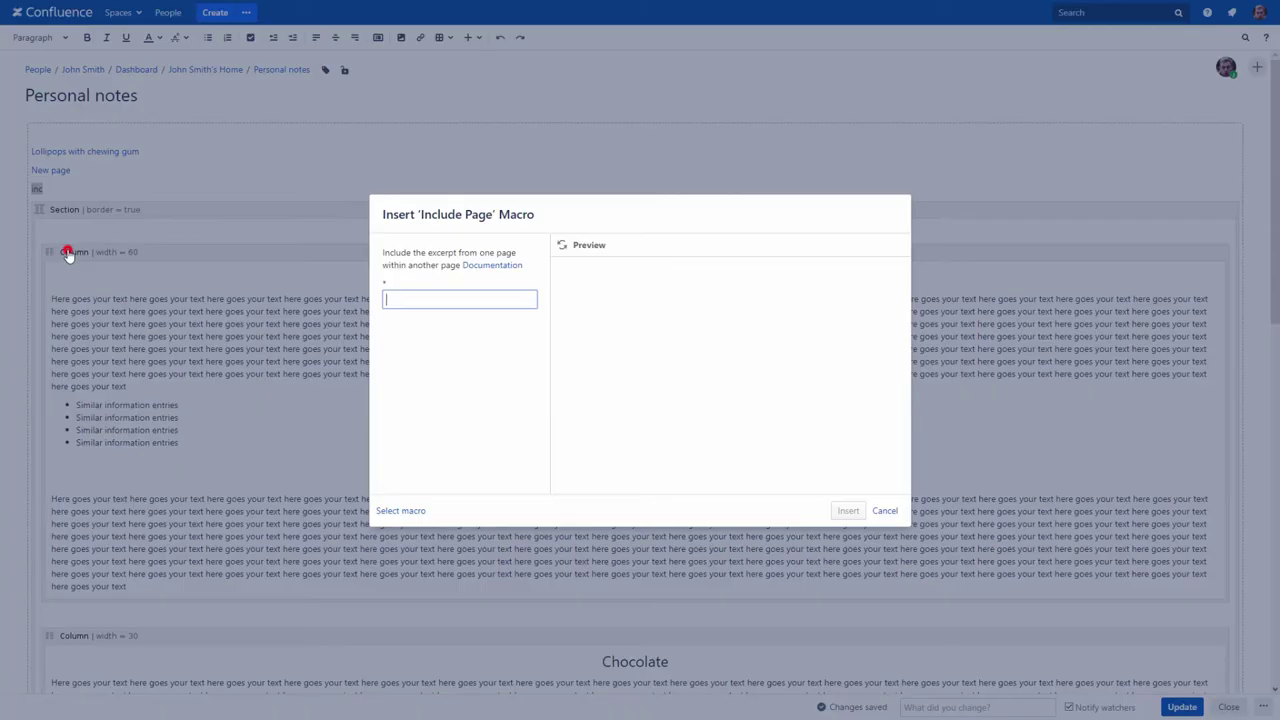
text(pr)
click(432, 334)
click(561, 250)
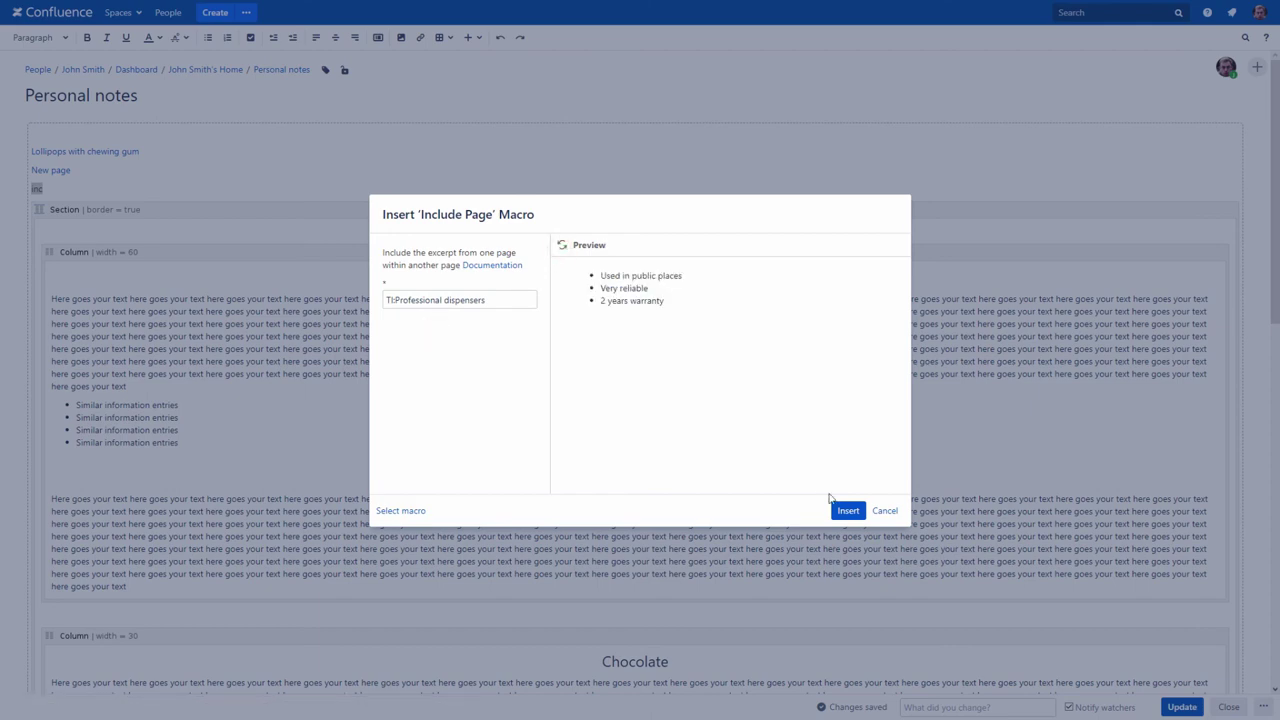
click(843, 508)
Step: Publish Personal notes with the included Professional dispensers list
click(1180, 707)
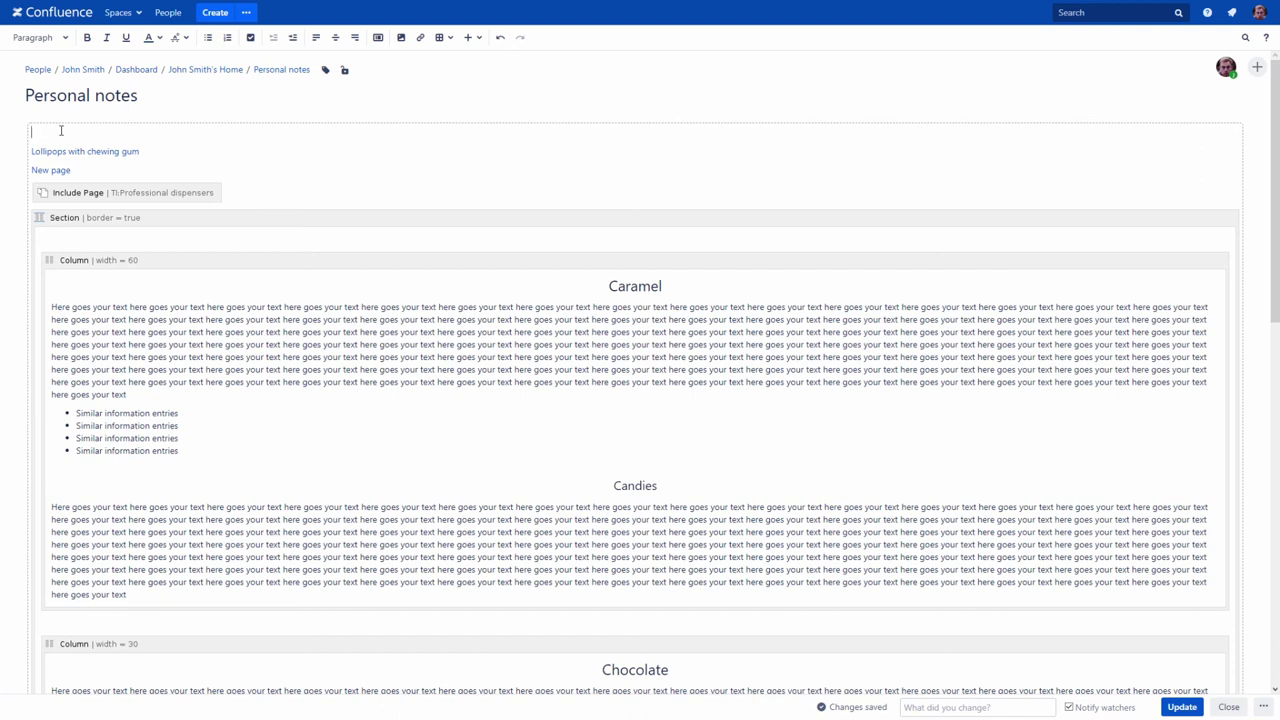
Step: Add a Children Display macro with parent Technical information Home and Show Descendants, then publish Personal notes
text({)
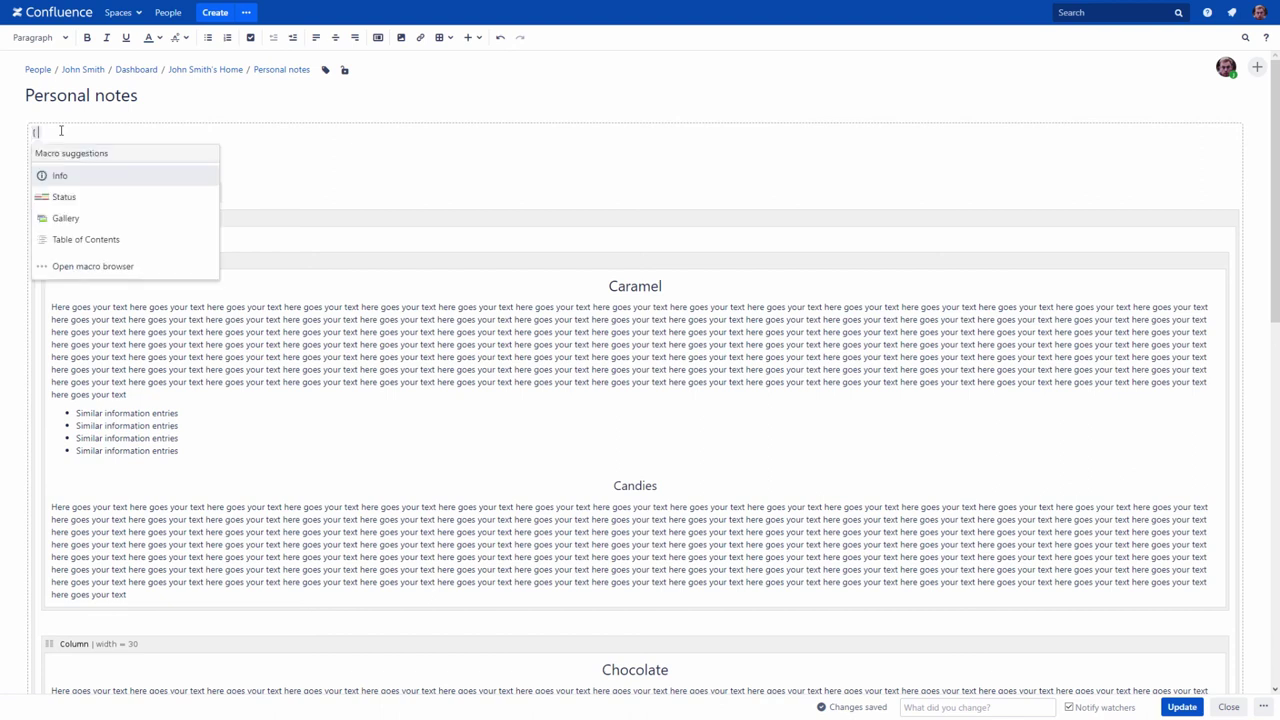
text(chil)
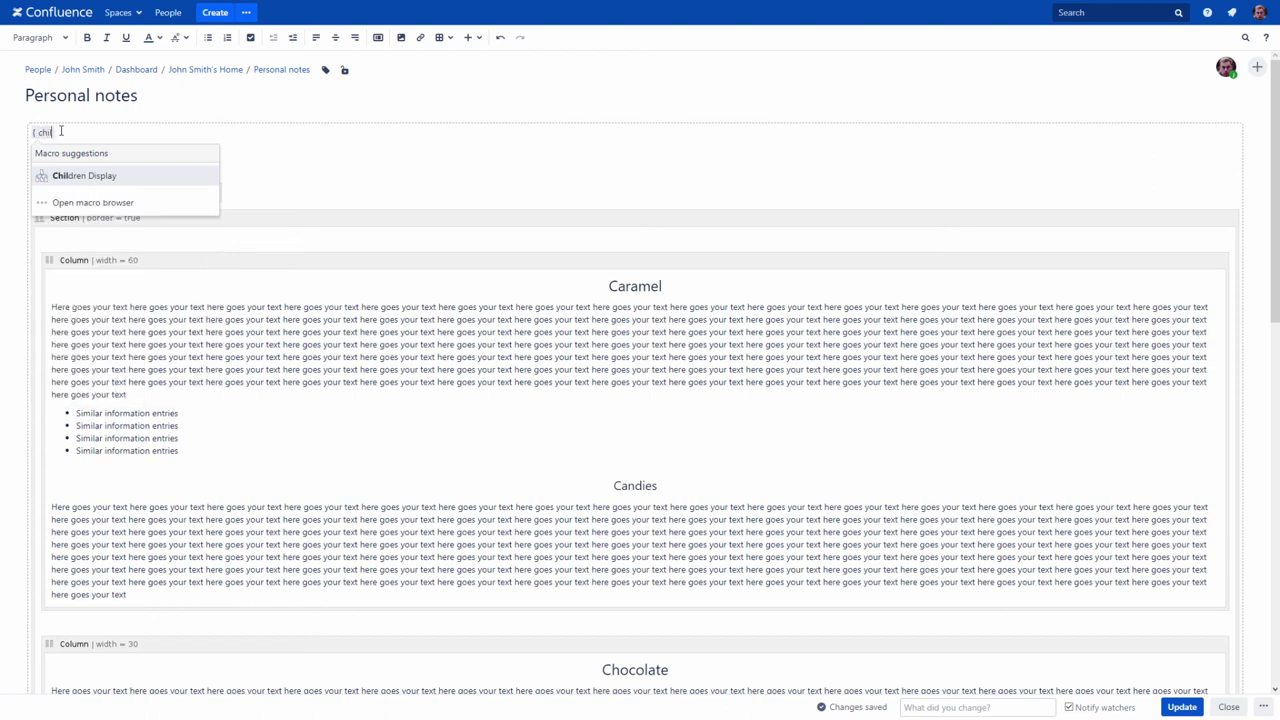
click(70, 175)
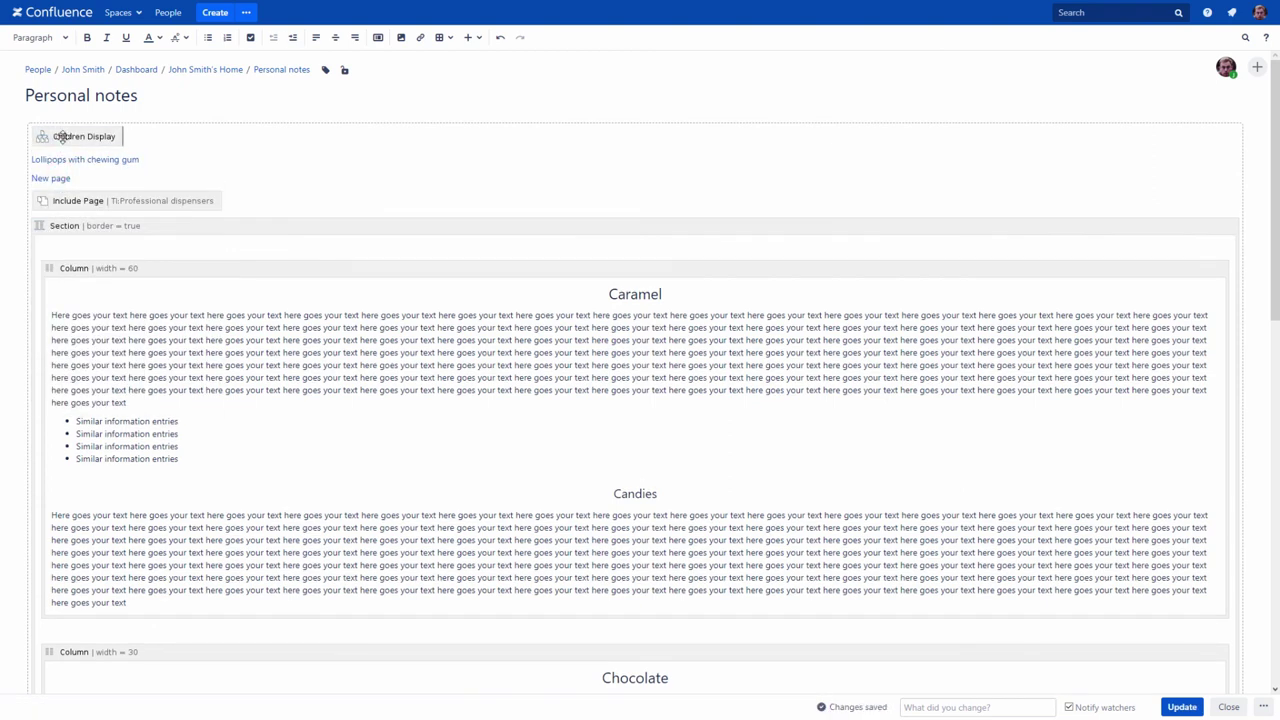
click(60, 140)
click(55, 167)
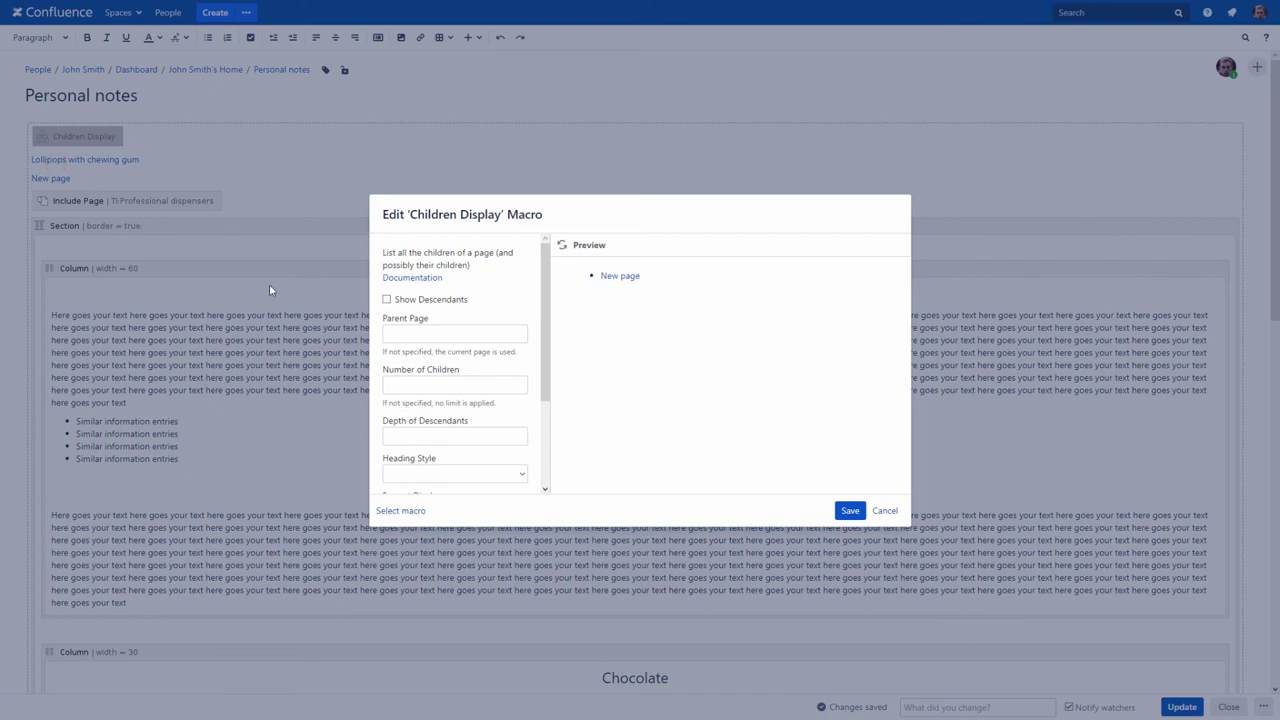
click(390, 333)
text(tech)
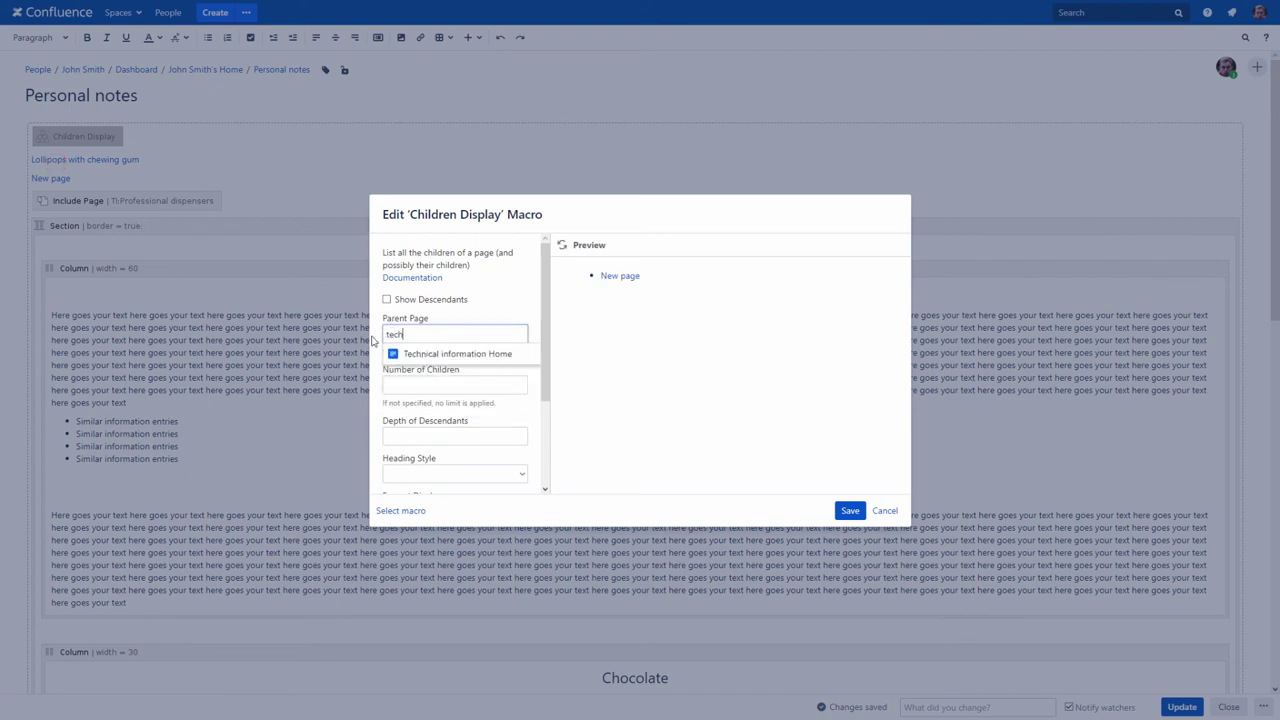
click(425, 354)
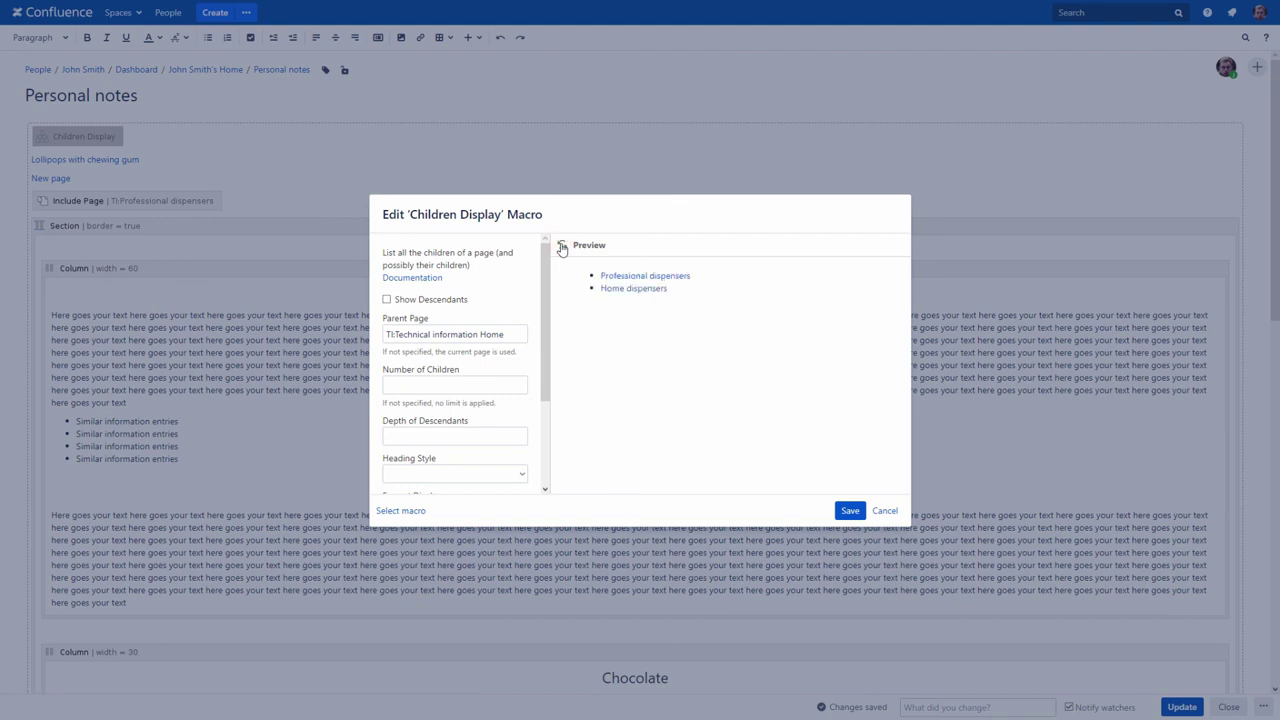
click(452, 299)
click(561, 248)
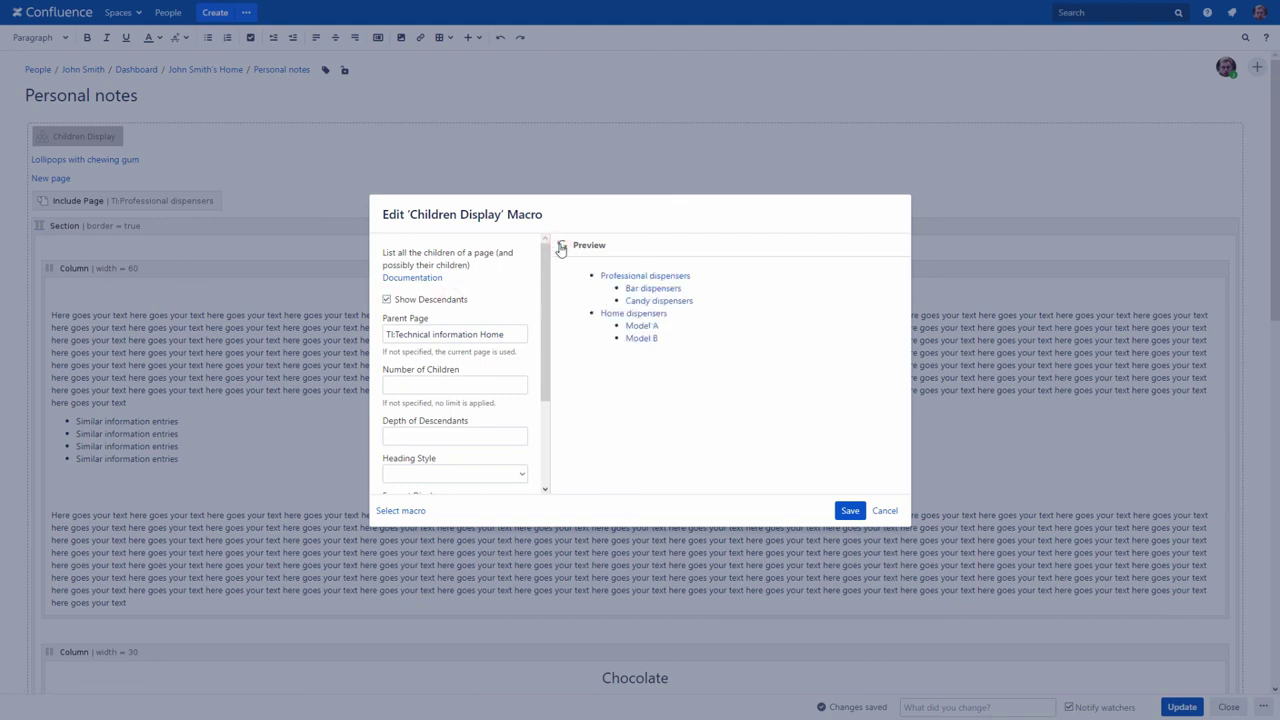
click(848, 510)
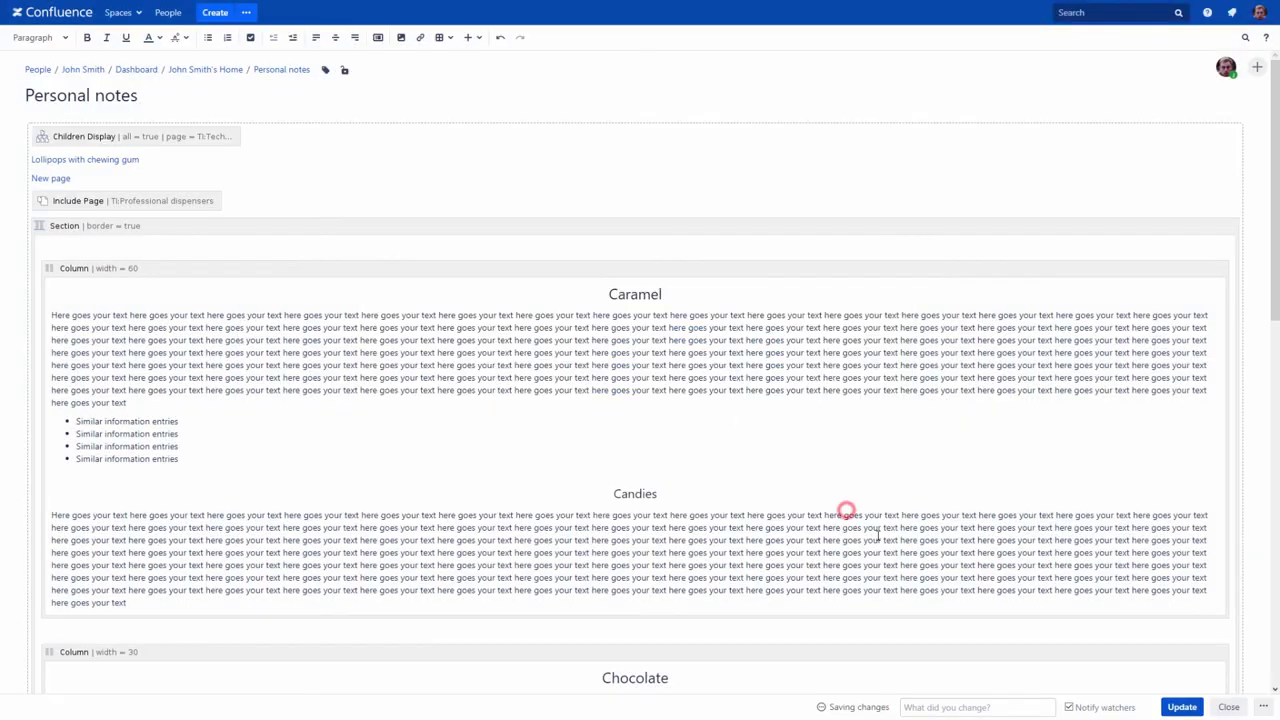
click(1184, 707)
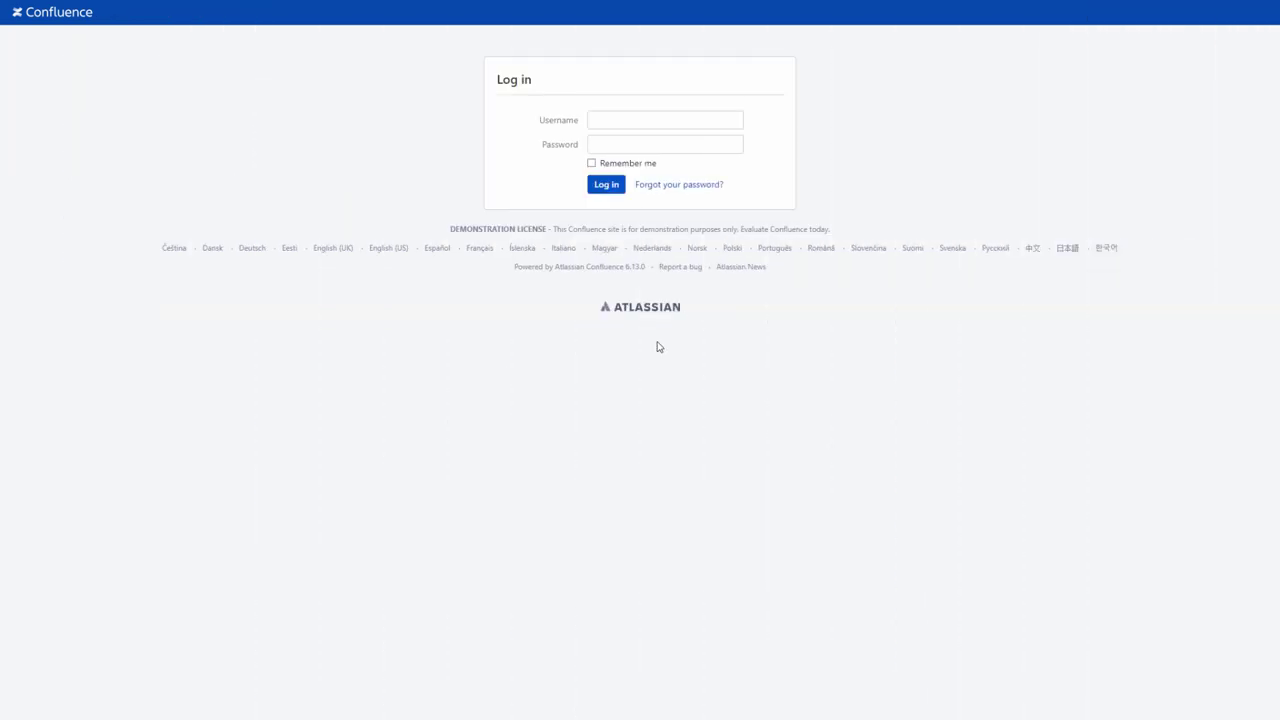
Step: Sign in with the colleague's saved username and account password
click(617, 116)
click(605, 151)
click(604, 147)
click(606, 184)
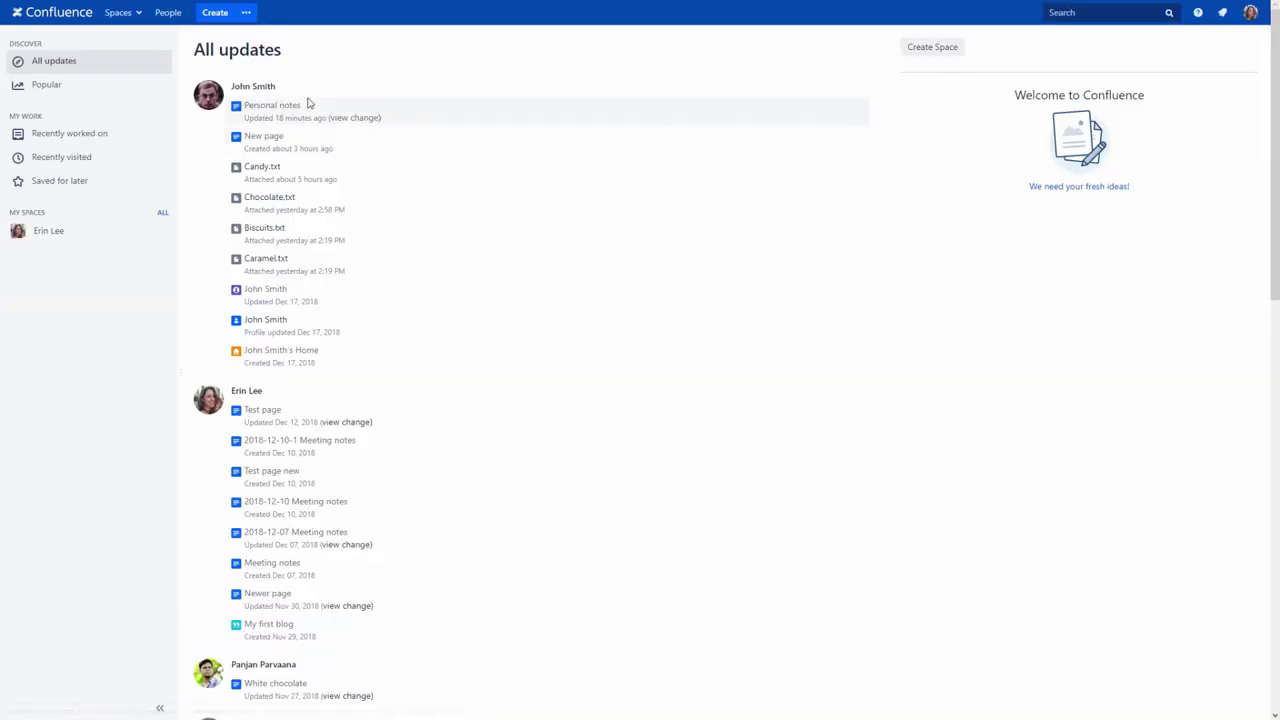
Step: Post a short congratulatory comment to the page owner on Personal notes
click(268, 110)
scroll(266, 137, down, 10)
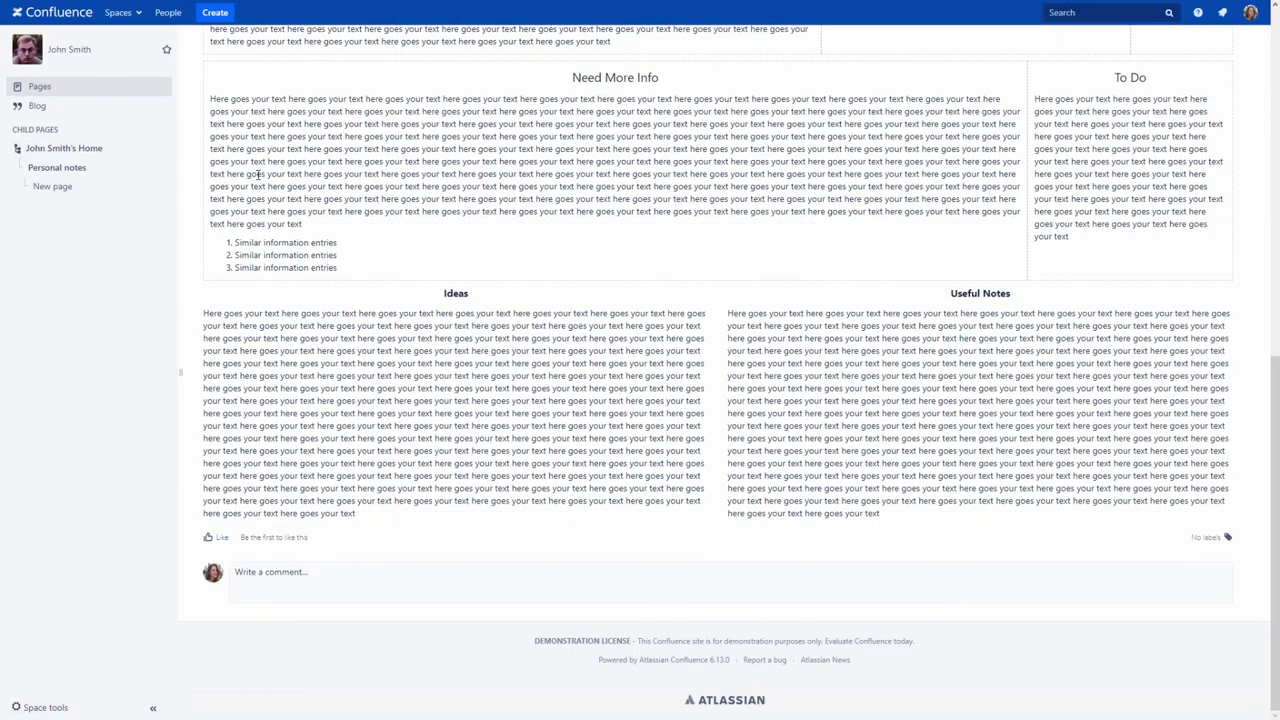
click(247, 566)
text(Hi John! Good job!)
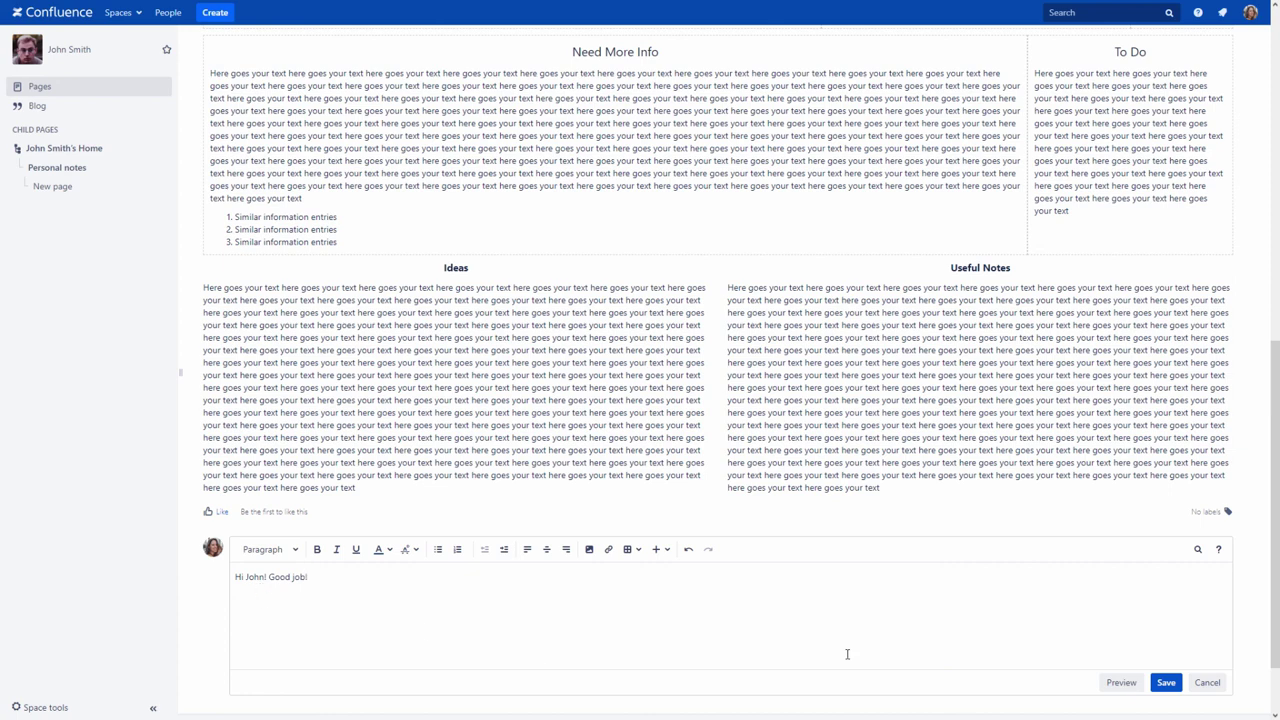
click(1166, 682)
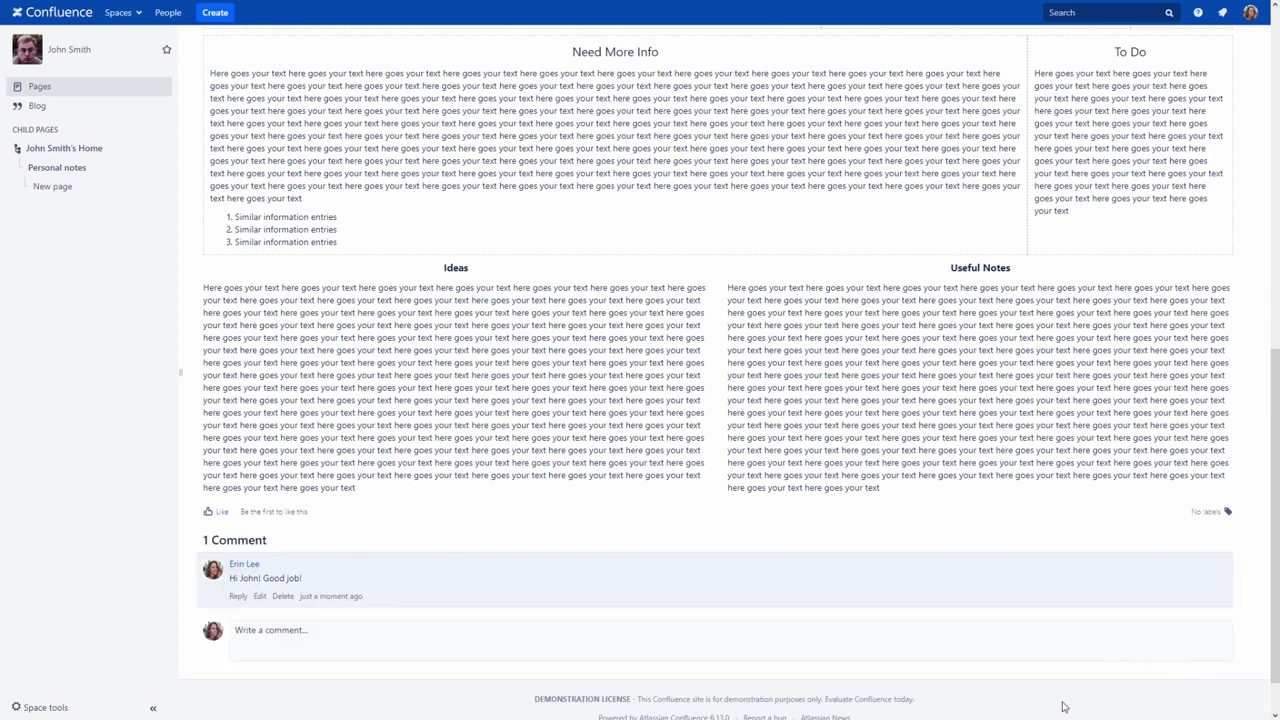